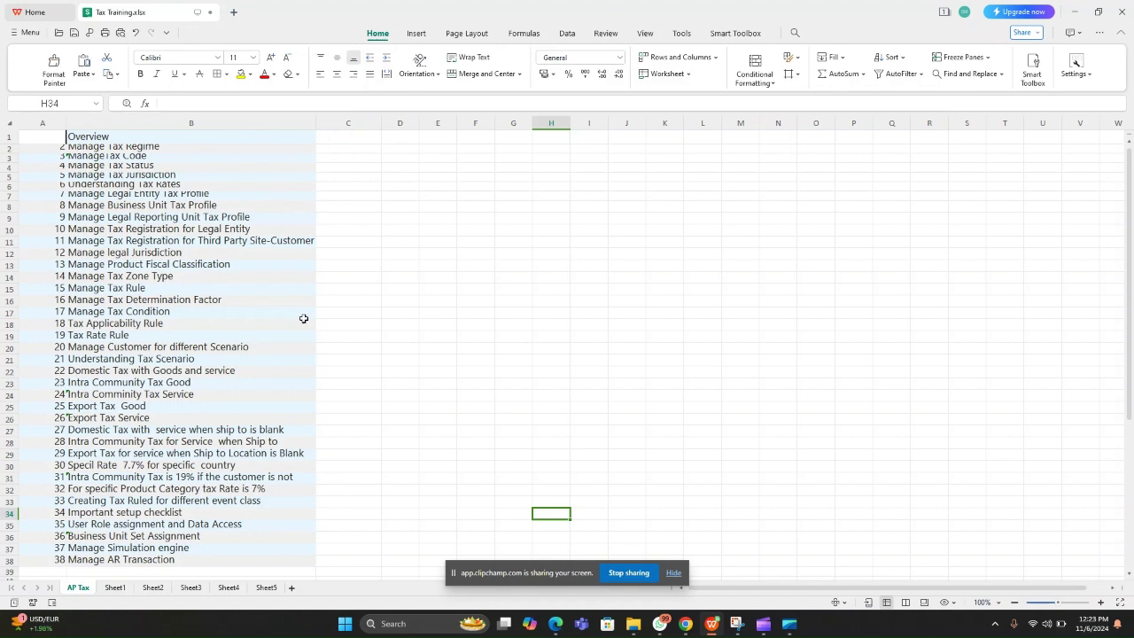
Review the tax setup topics from Manage Tax Regime to Manage AR Transaction in the AP Tax sheet.
{"action": "left_click_drag", "start_coordinate": [150, 148], "coordinate": [166, 326]}
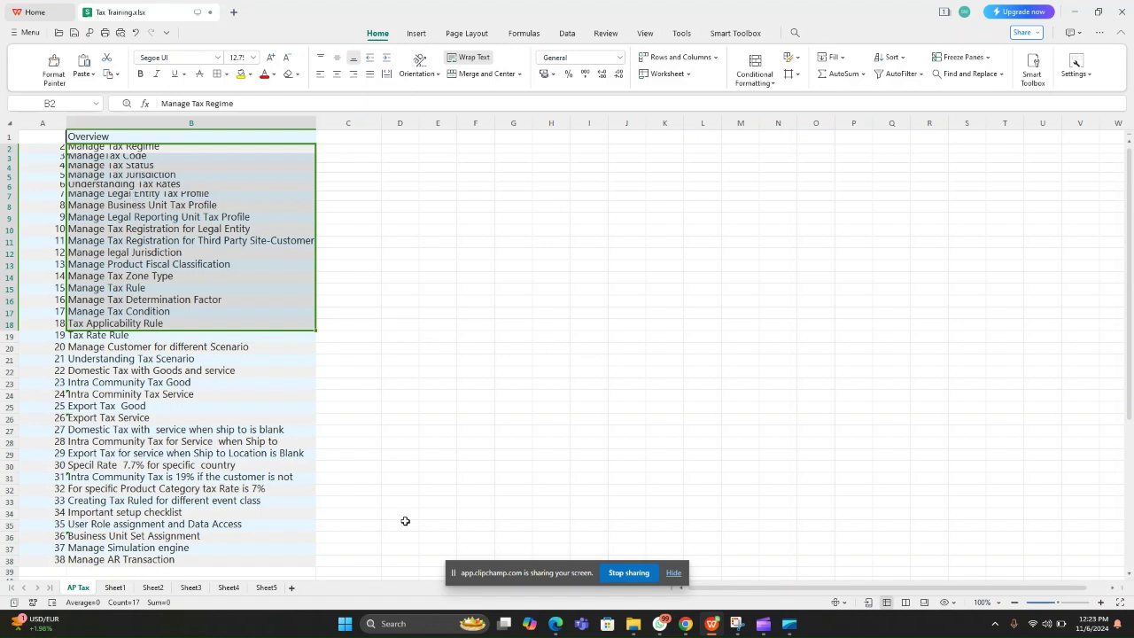
{"action": "scroll", "coordinate": [174, 255], "scroll_direction": "down", "scroll_amount": 2}
{"action": "scroll", "coordinate": [175, 255], "scroll_direction": "up", "scroll_amount": 2}
{"action": "scroll", "coordinate": [174, 294], "scroll_direction": "down", "scroll_amount": 2}
{"action": "scroll", "coordinate": [175, 294], "scroll_direction": "up", "scroll_amount": 2}
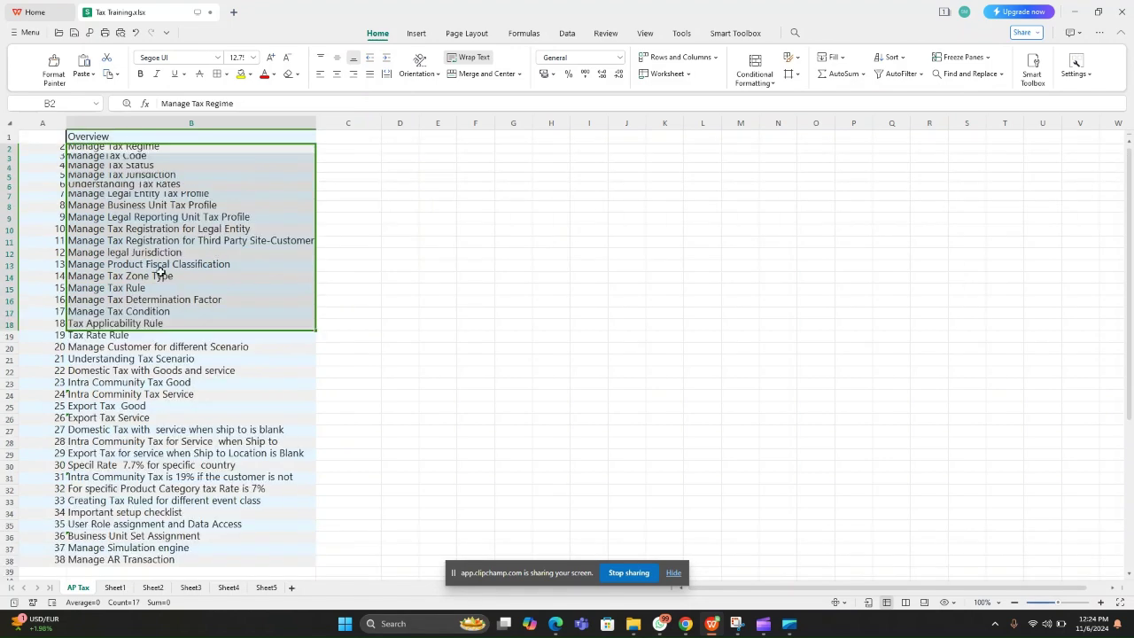
{"action": "left_click", "coordinate": [157, 219]}
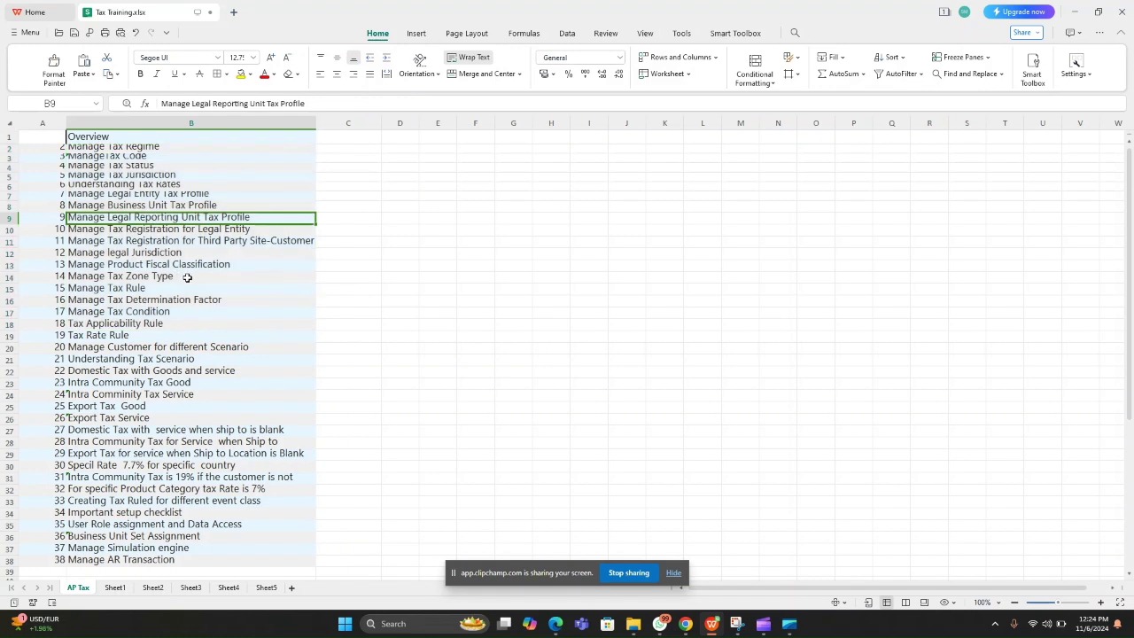
{"action": "scroll", "coordinate": [187, 277], "scroll_direction": "down", "scroll_amount": 1}
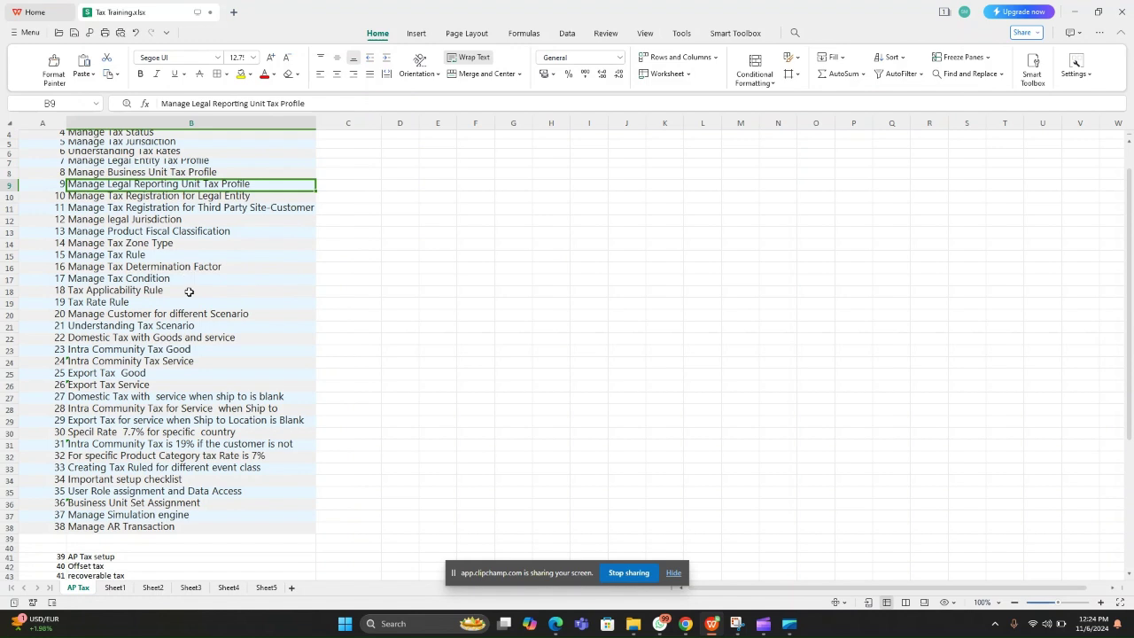
{"action": "scroll", "coordinate": [174, 287], "scroll_direction": "down", "scroll_amount": 4}
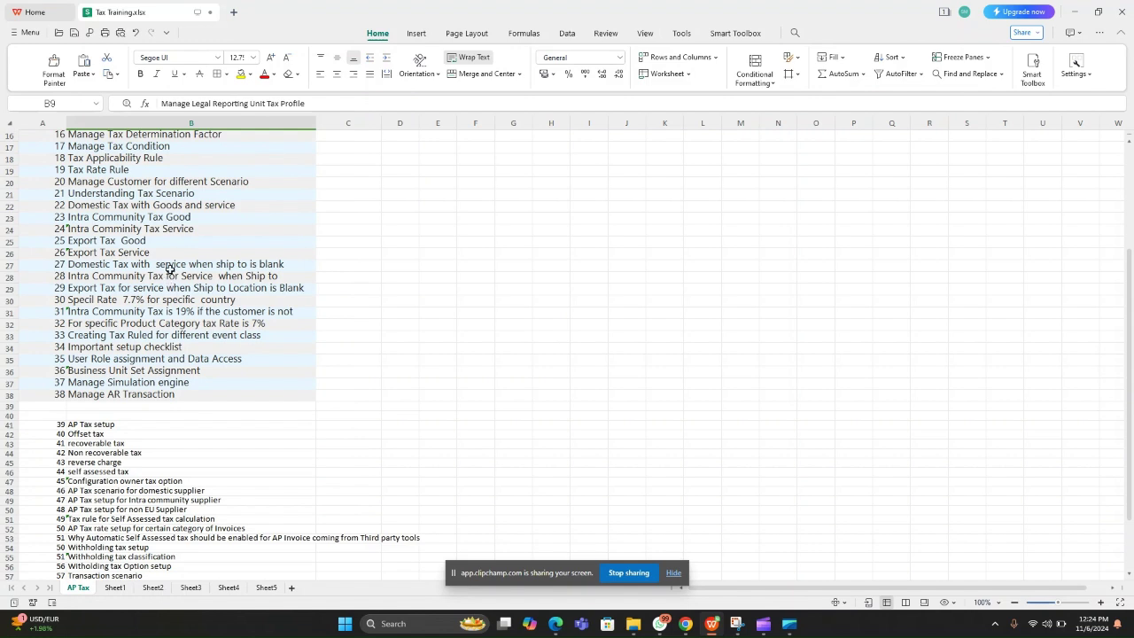
{"action": "scroll", "coordinate": [170, 271], "scroll_direction": "down", "scroll_amount": 3}
Review the AP tax topics, from AP Tax setup through recoverable tax and reverse charge to self assessed tax.
{"action": "left_click", "coordinate": [107, 317]}
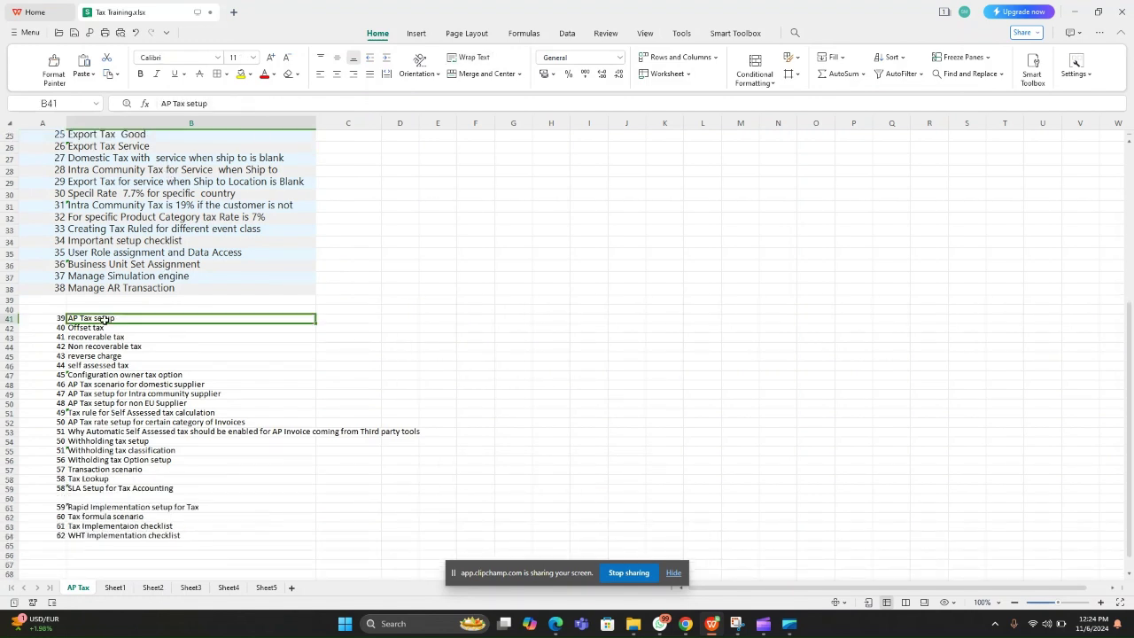
{"action": "left_click", "coordinate": [113, 337]}
{"action": "left_click", "coordinate": [125, 347]}
{"action": "left_click", "coordinate": [123, 357]}
{"action": "left_click", "coordinate": [133, 366]}
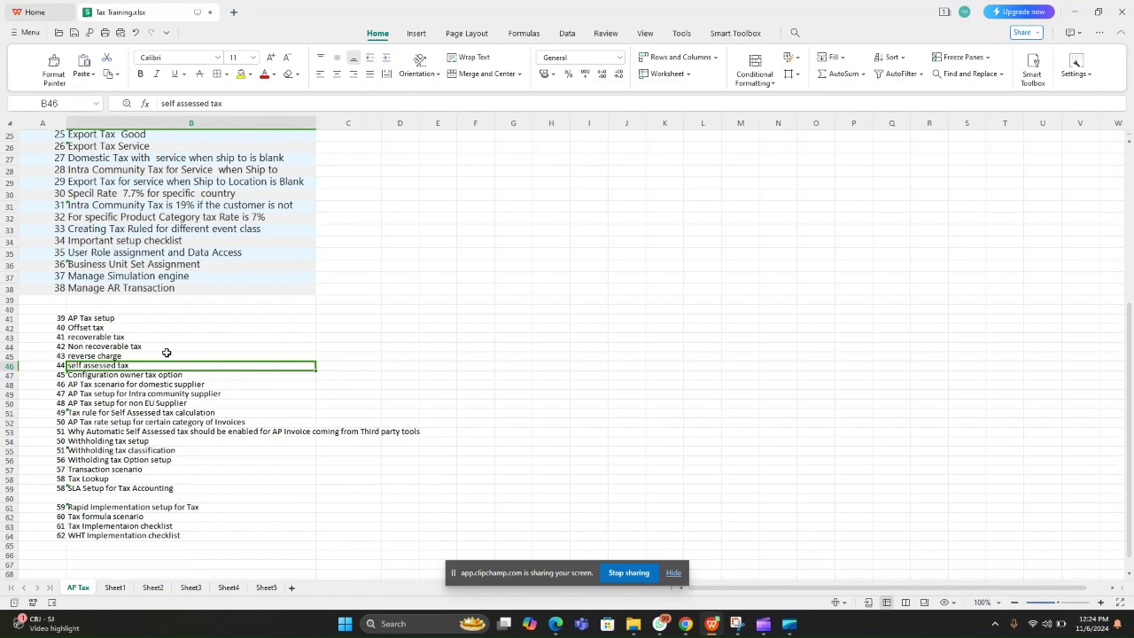
{"action": "scroll", "coordinate": [167, 353], "scroll_direction": "down", "scroll_amount": 2}
{"action": "scroll", "coordinate": [197, 397], "scroll_direction": "up", "scroll_amount": 7}
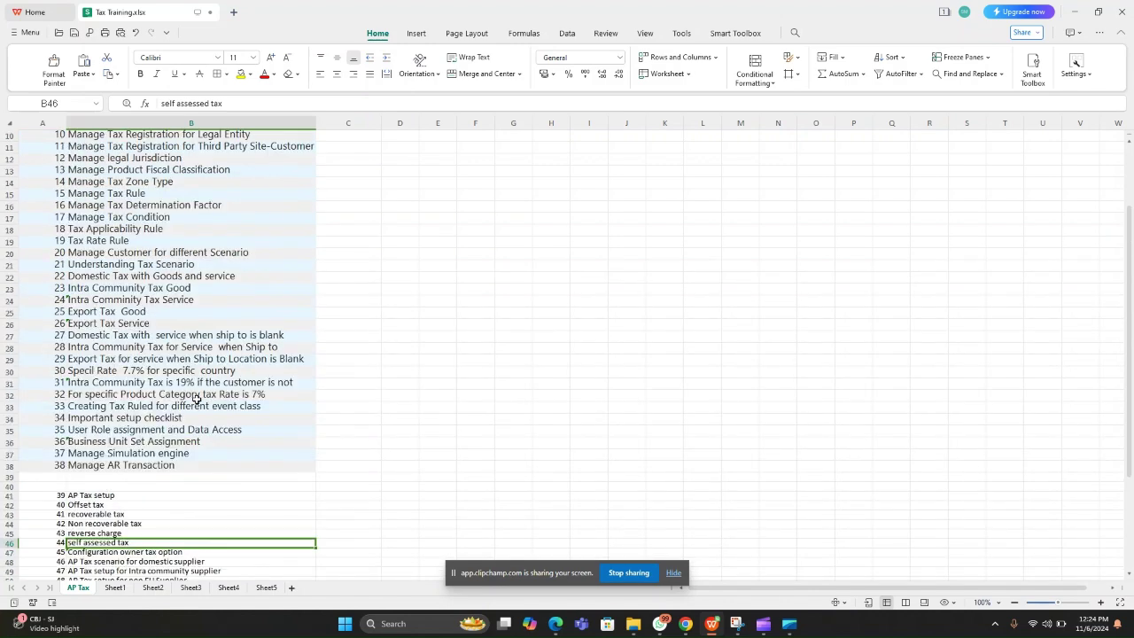
{"action": "scroll", "coordinate": [171, 332], "scroll_direction": "down", "scroll_amount": 7}
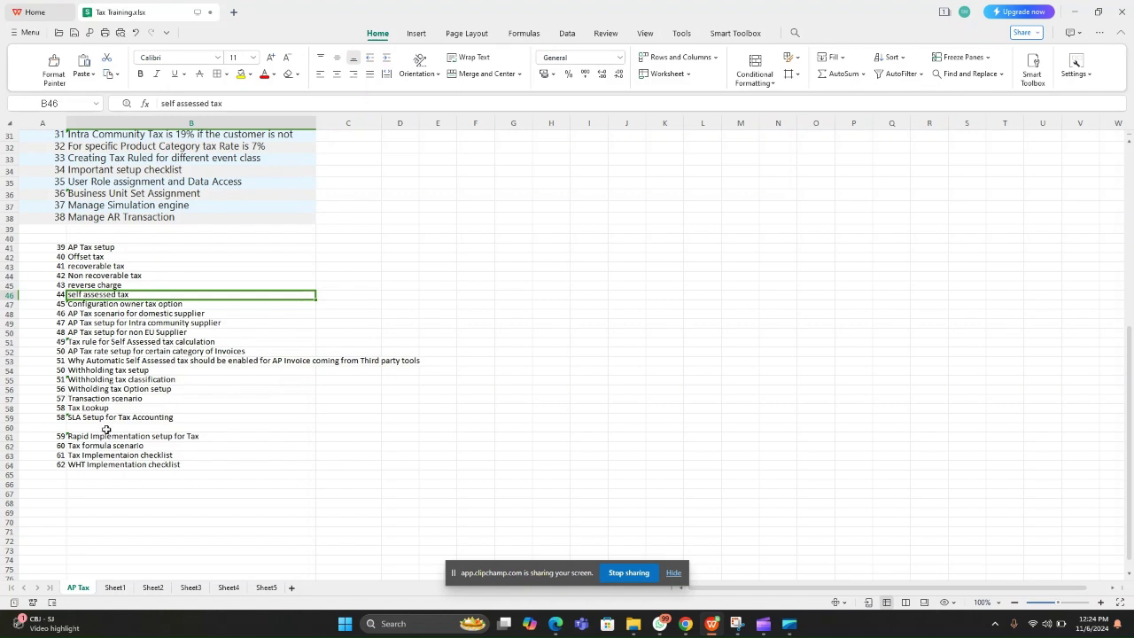
Review the closing topics on rapid implementation setup, tax formula scenario, and the tax and WHT implementation checklists.
{"action": "left_click", "coordinate": [97, 439]}
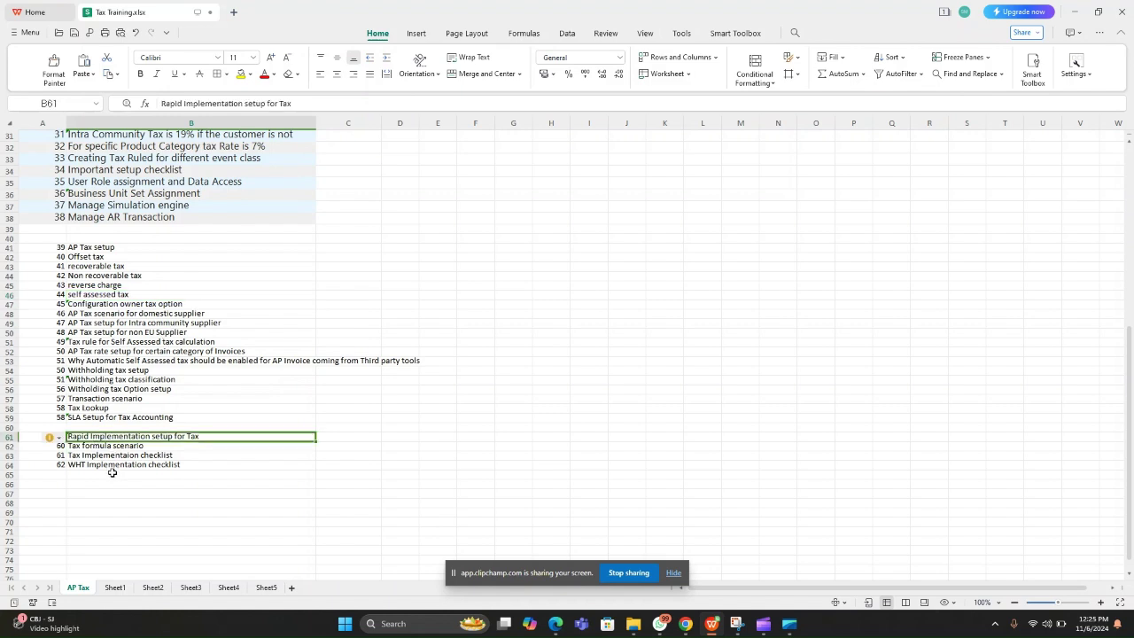
{"action": "left_click", "coordinate": [100, 447]}
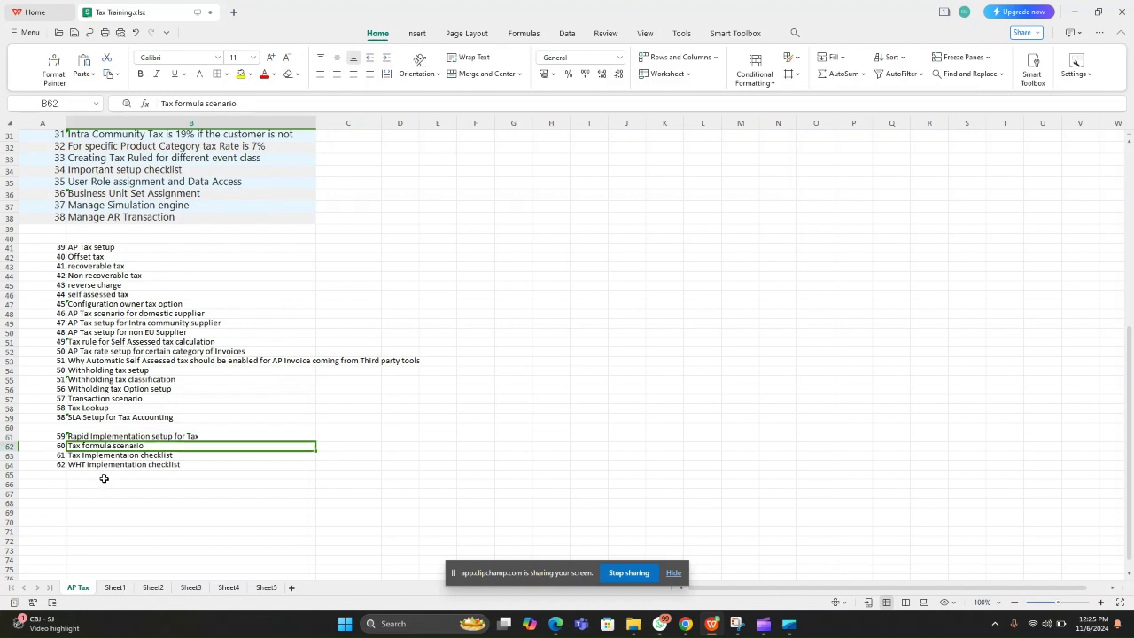
{"action": "left_click", "coordinate": [123, 454]}
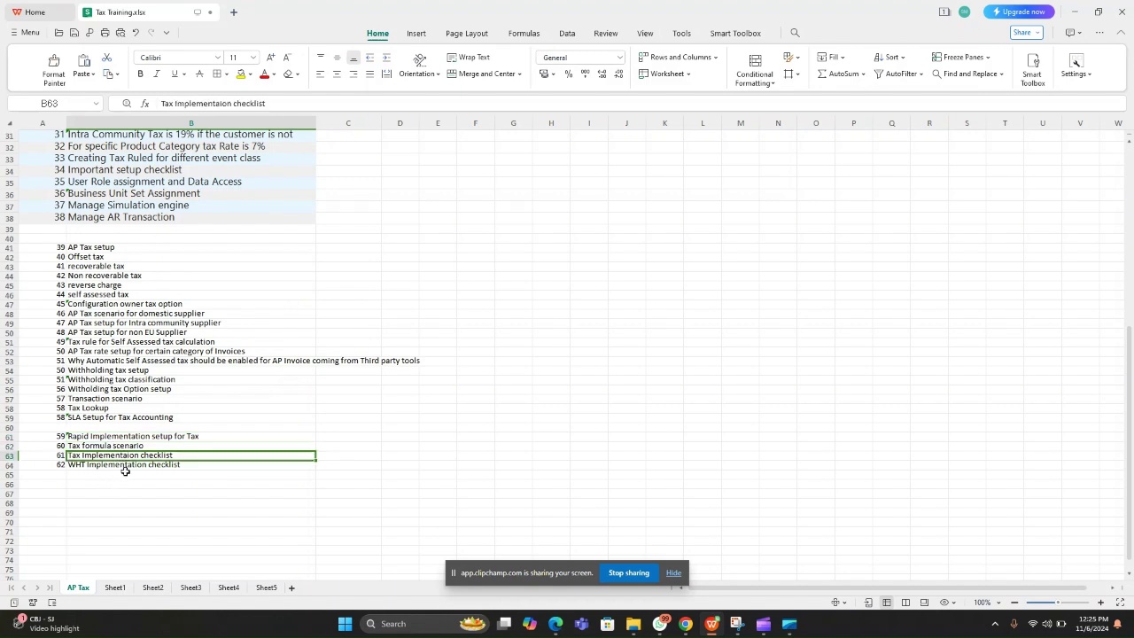
{"action": "left_click", "coordinate": [123, 467]}
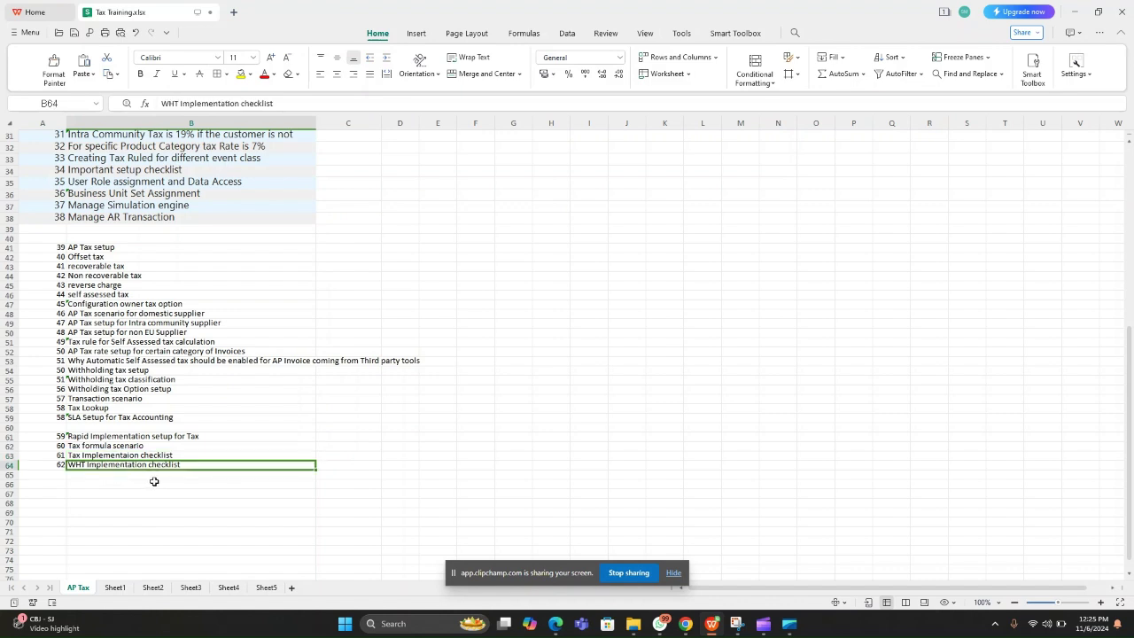
{"action": "scroll", "coordinate": [156, 354], "scroll_direction": "up", "scroll_amount": 3}
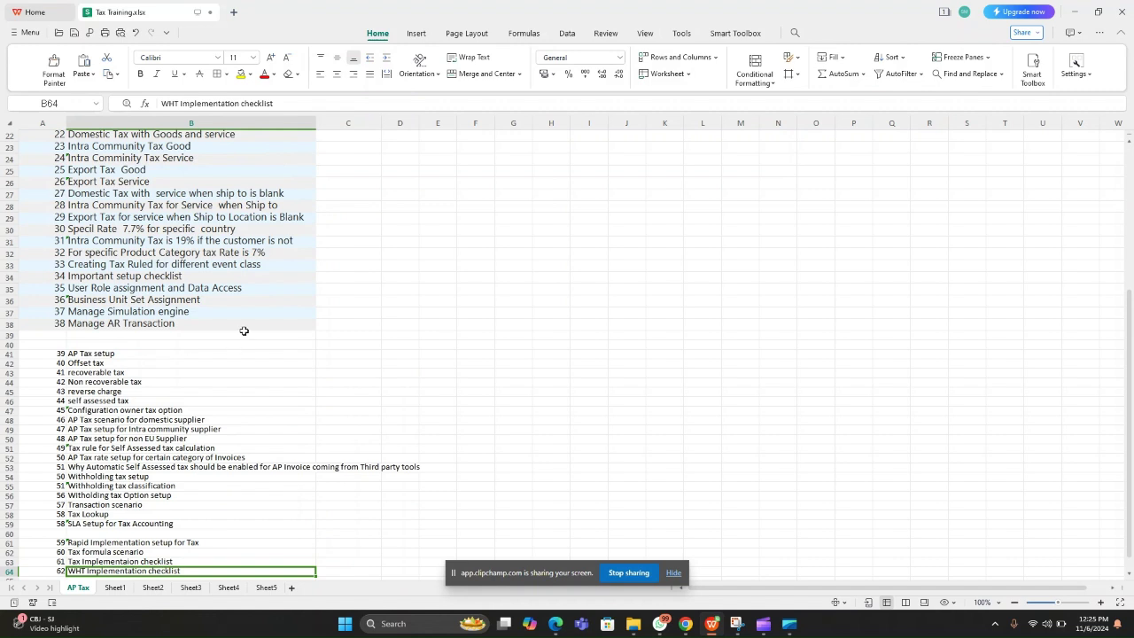
{"action": "scroll", "coordinate": [244, 331], "scroll_direction": "down", "scroll_amount": 3}
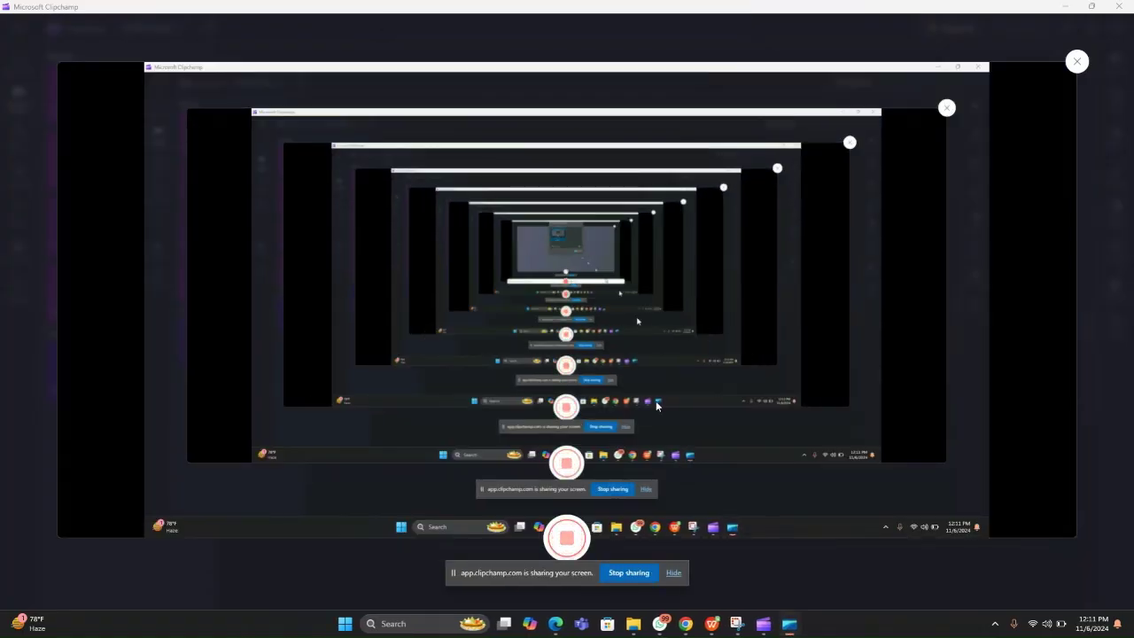
Switch to the Tax Training workbook and examine the supplier invoice amount, 19% tax and total rows in Sheet5.
{"action": "left_click", "coordinate": [711, 624]}
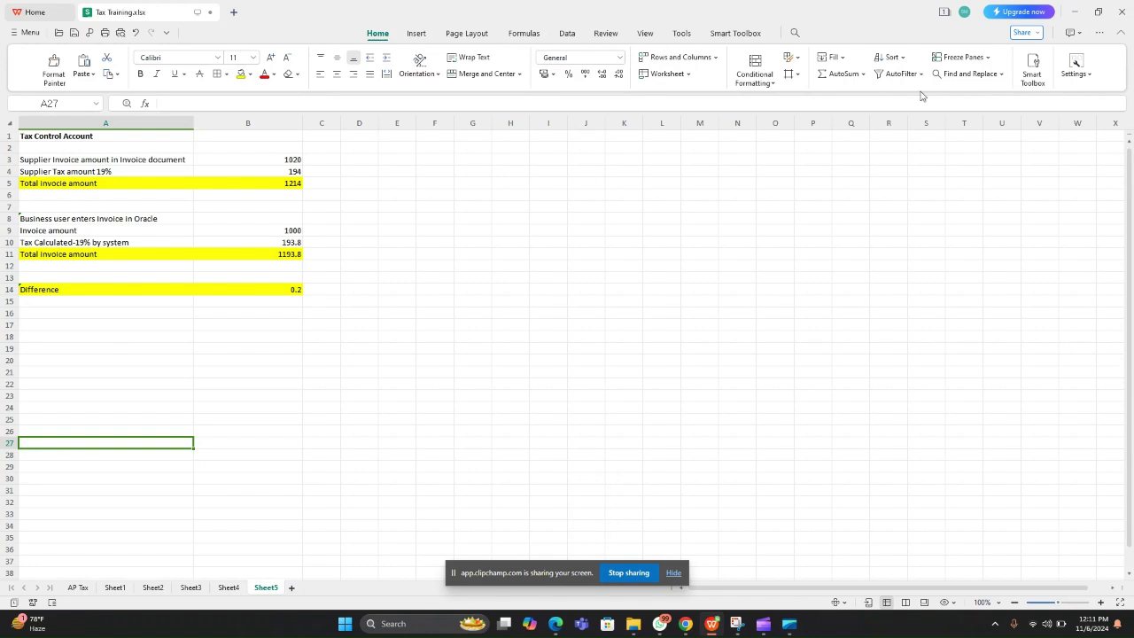
{"action": "left_click", "coordinate": [61, 161]}
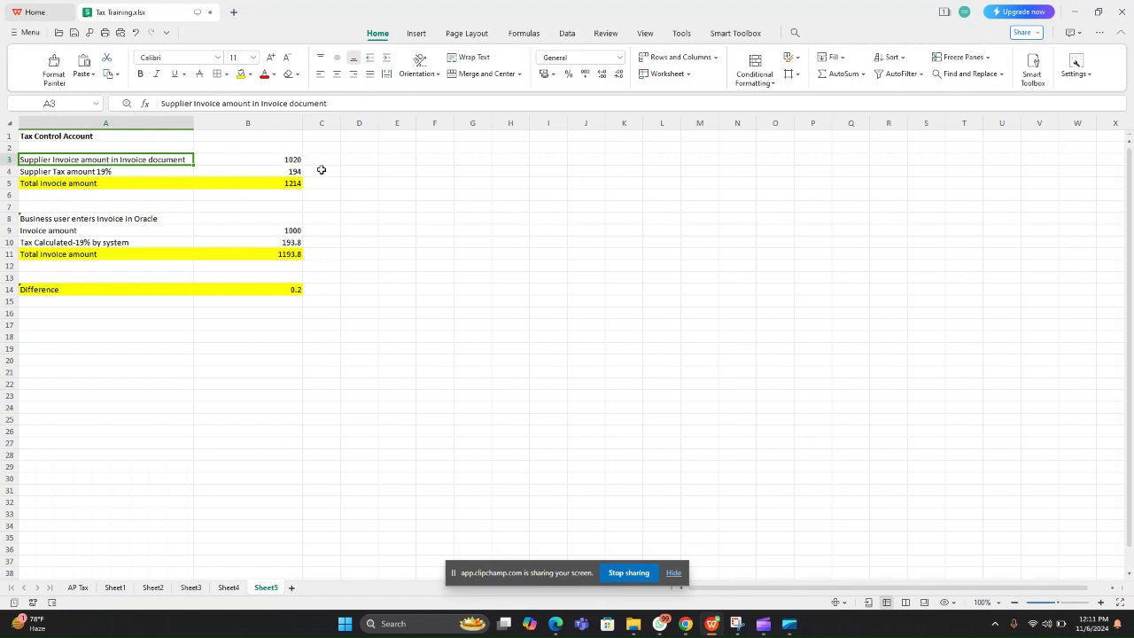
{"action": "left_click", "coordinate": [116, 171]}
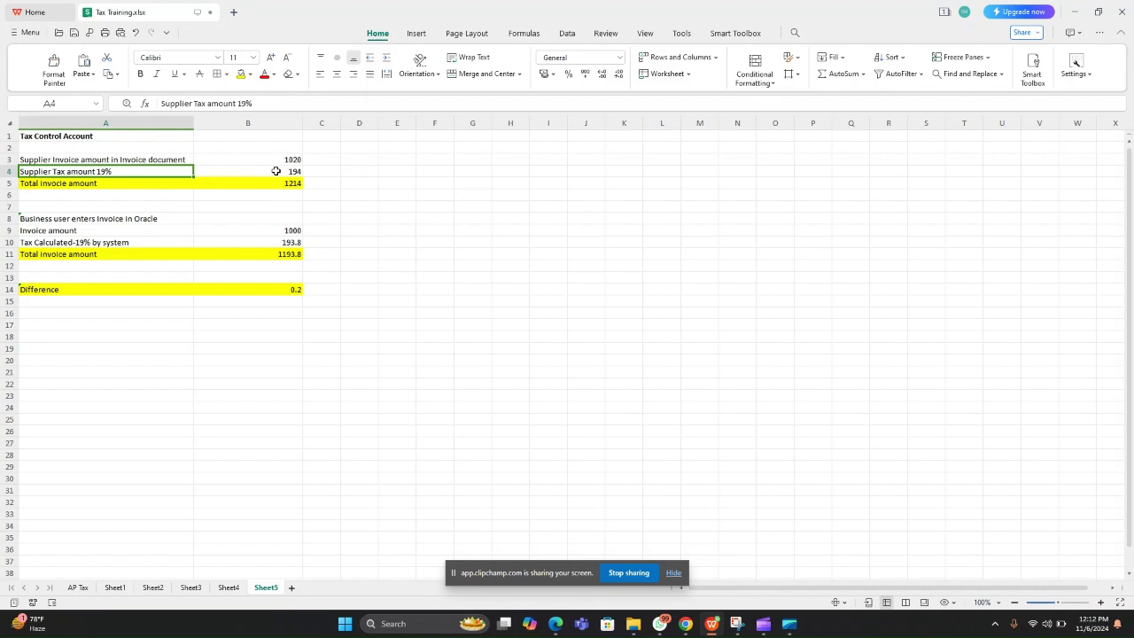
{"action": "left_click", "coordinate": [114, 187]}
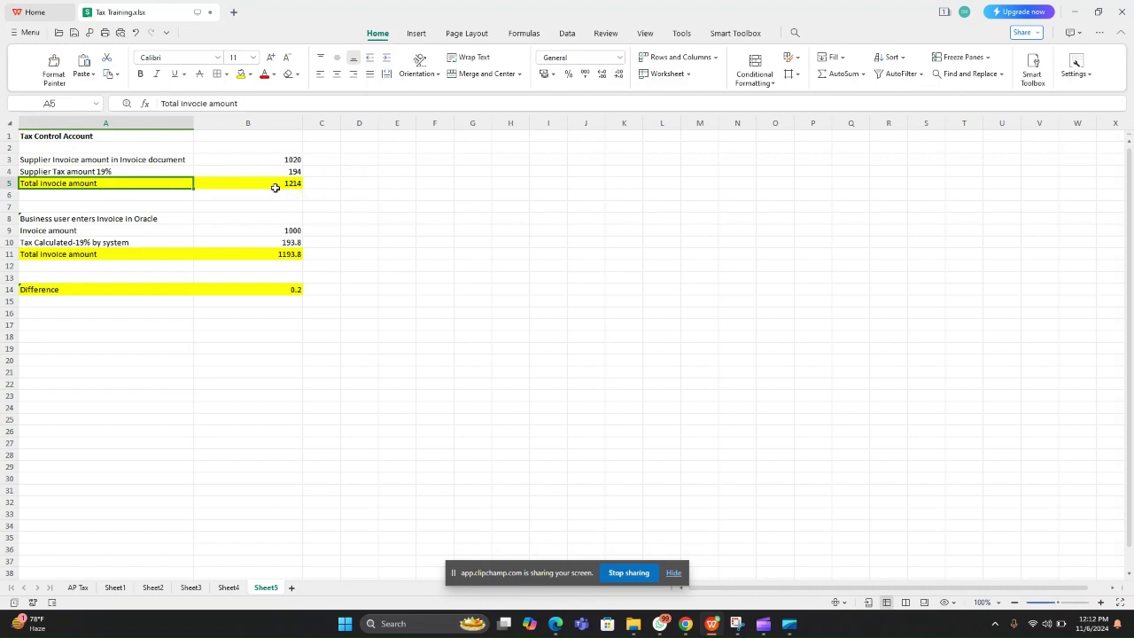
{"action": "left_click_drag", "start_coordinate": [80, 158], "coordinate": [74, 184]}
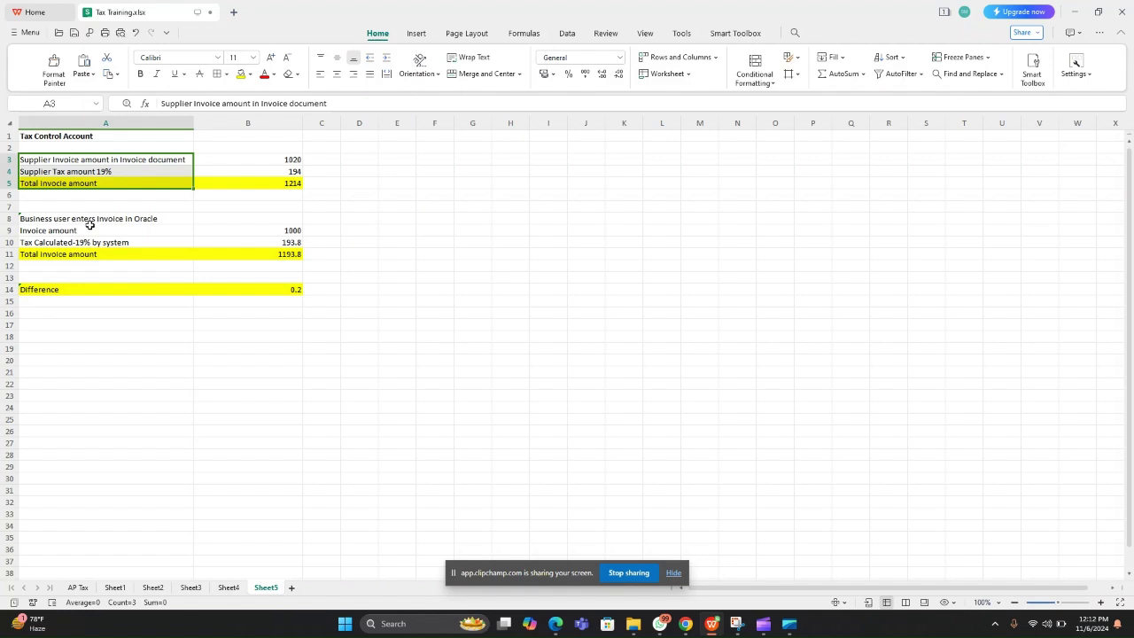
Set the Oracle invoice amount in B9 to 1020 and widen column B slightly.
{"action": "left_click", "coordinate": [291, 232]}
{"action": "left_click", "coordinate": [171, 104]}
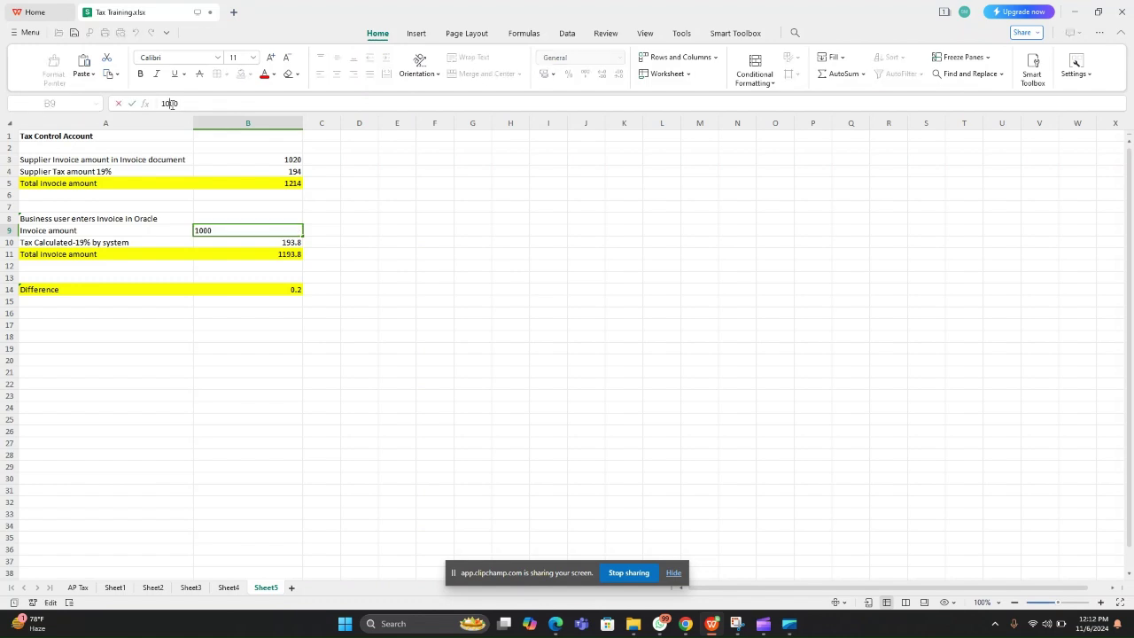
{"action": "type", "text": "2"}
{"action": "left_click", "coordinate": [475, 345]}
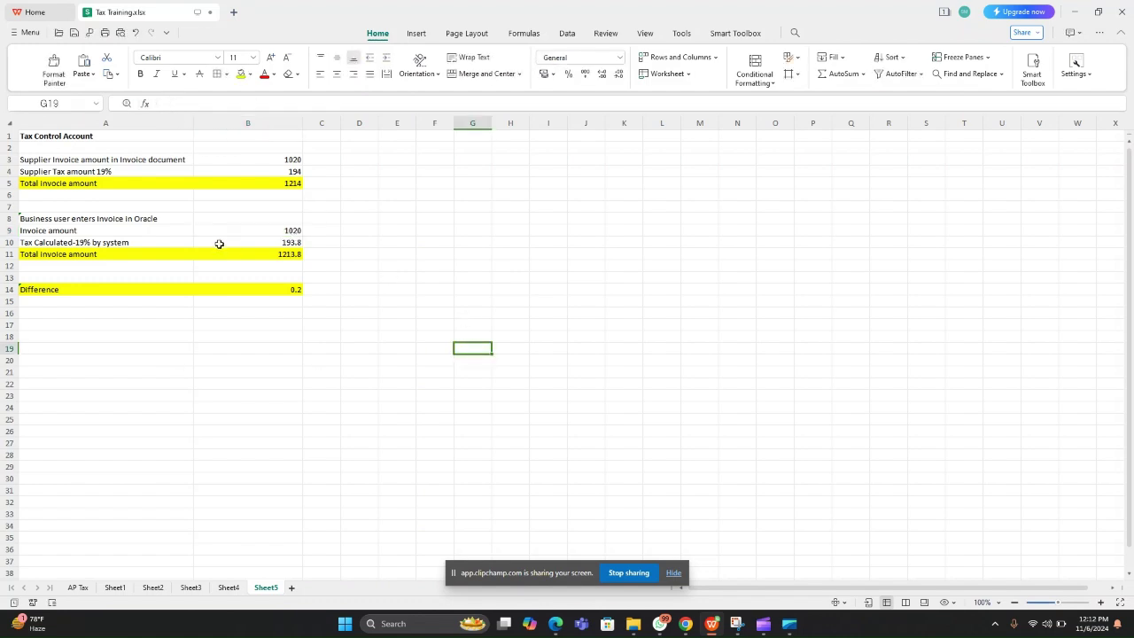
{"action": "left_click", "coordinate": [60, 231]}
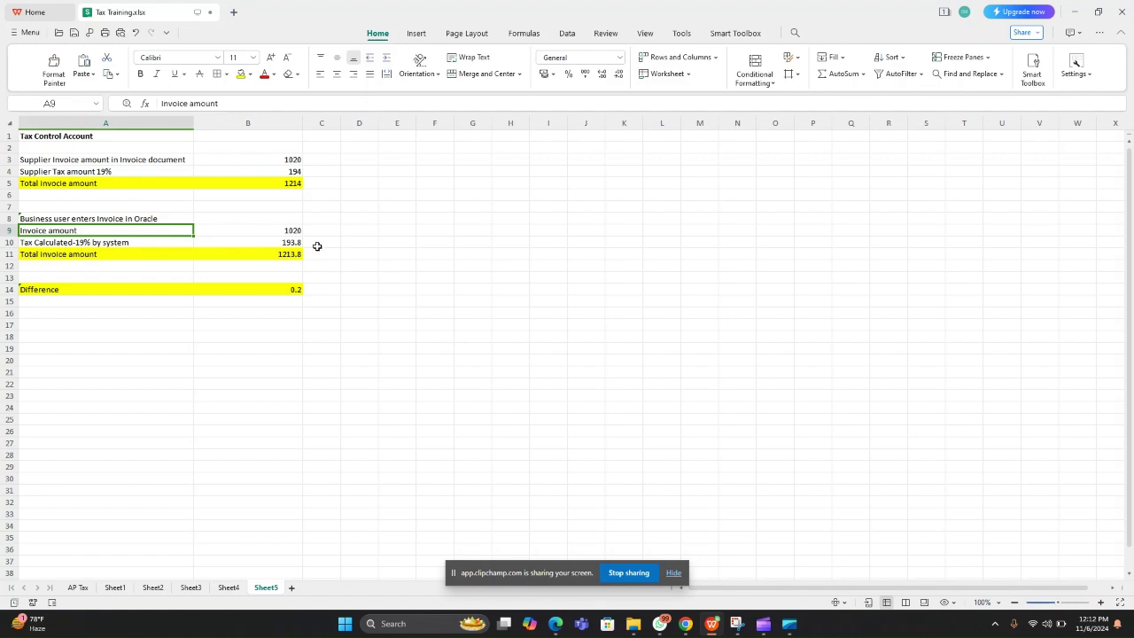
{"action": "left_click_drag", "start_coordinate": [301, 122], "coordinate": [330, 123]}
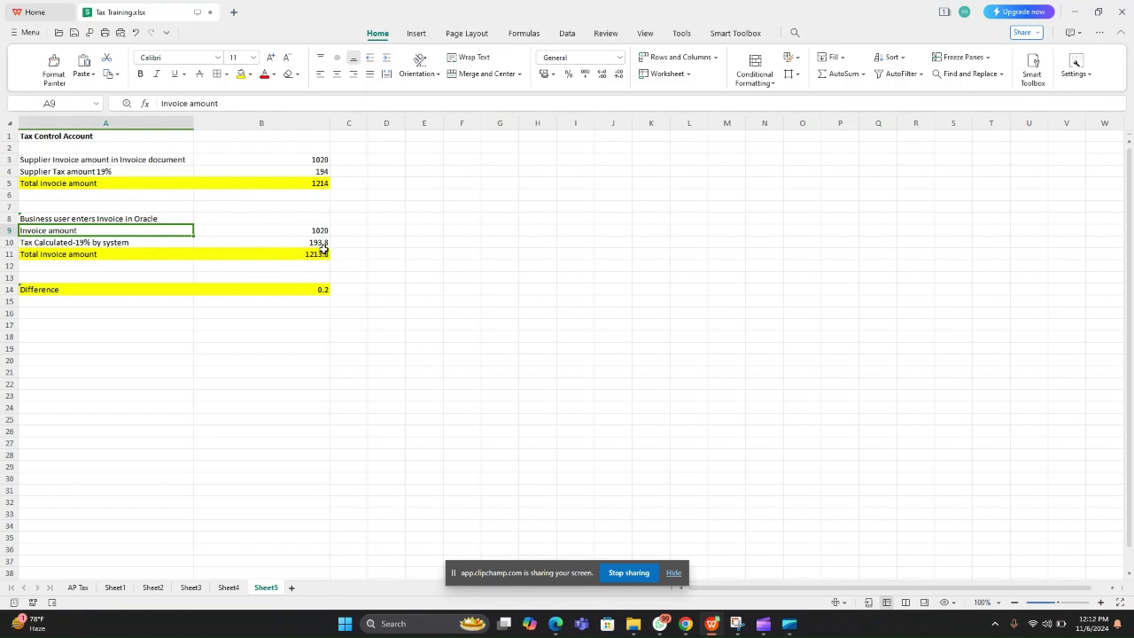
Compare the Oracle total invoice amount with the supplier's total and examine the Difference row.
{"action": "left_click", "coordinate": [78, 253]}
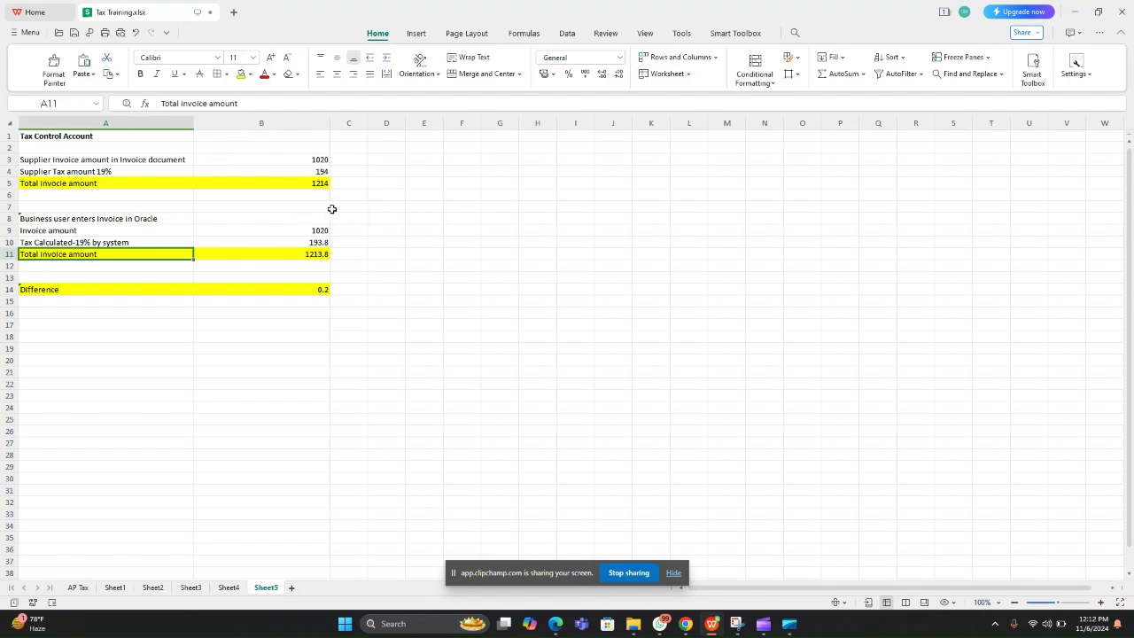
{"action": "left_click", "coordinate": [96, 185]}
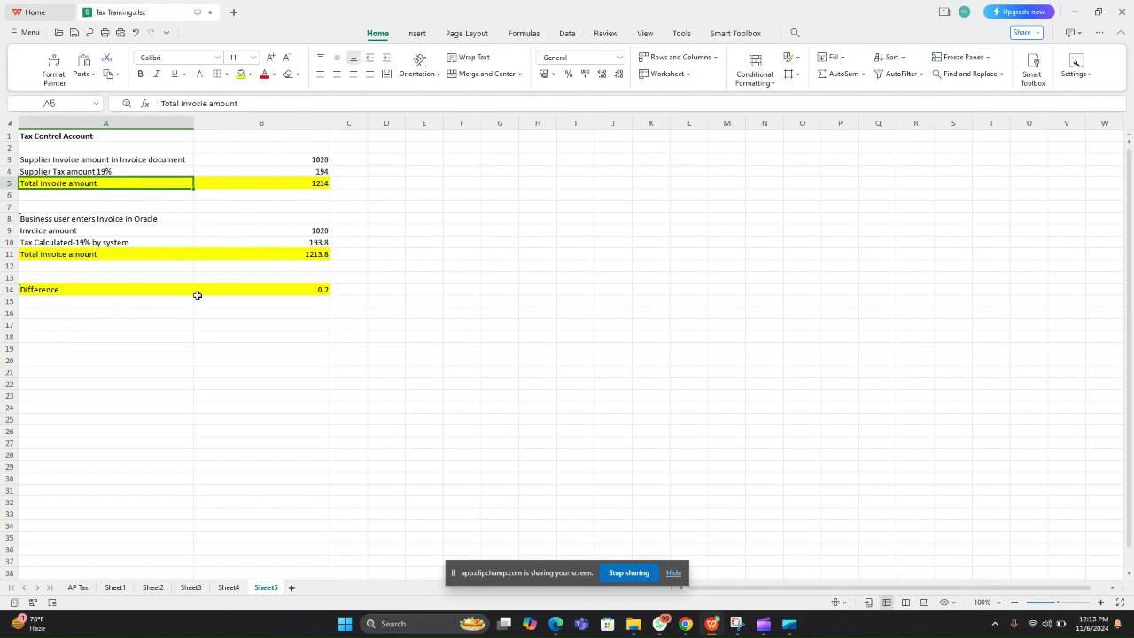
{"action": "left_click", "coordinate": [160, 263]}
{"action": "left_click", "coordinate": [165, 253]}
{"action": "left_click", "coordinate": [323, 256]}
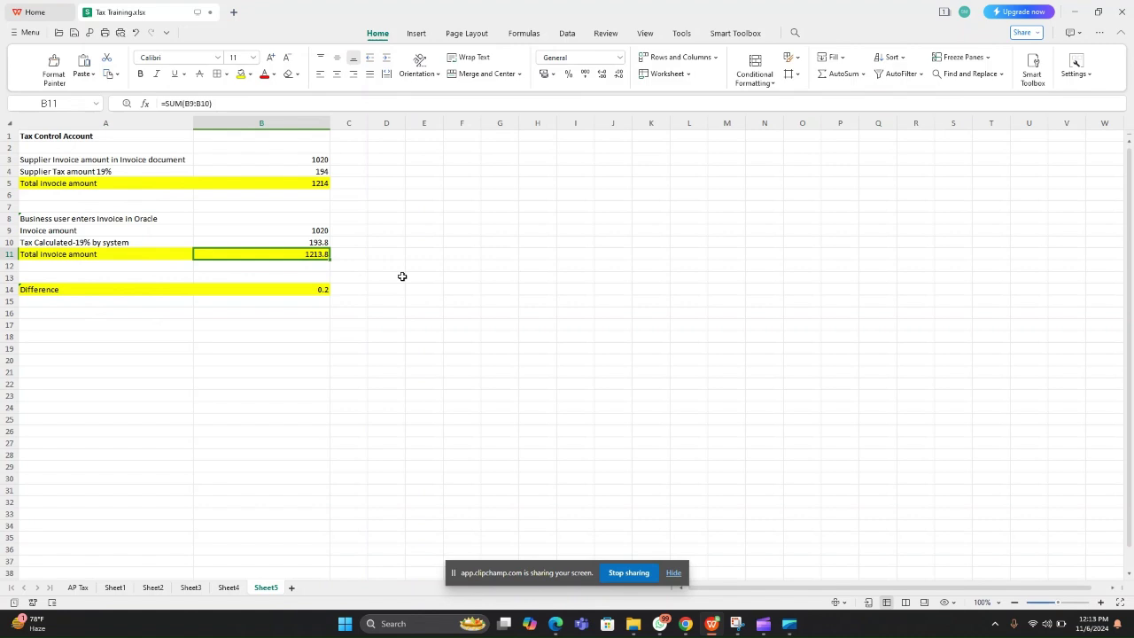
{"action": "left_click", "coordinate": [89, 290]}
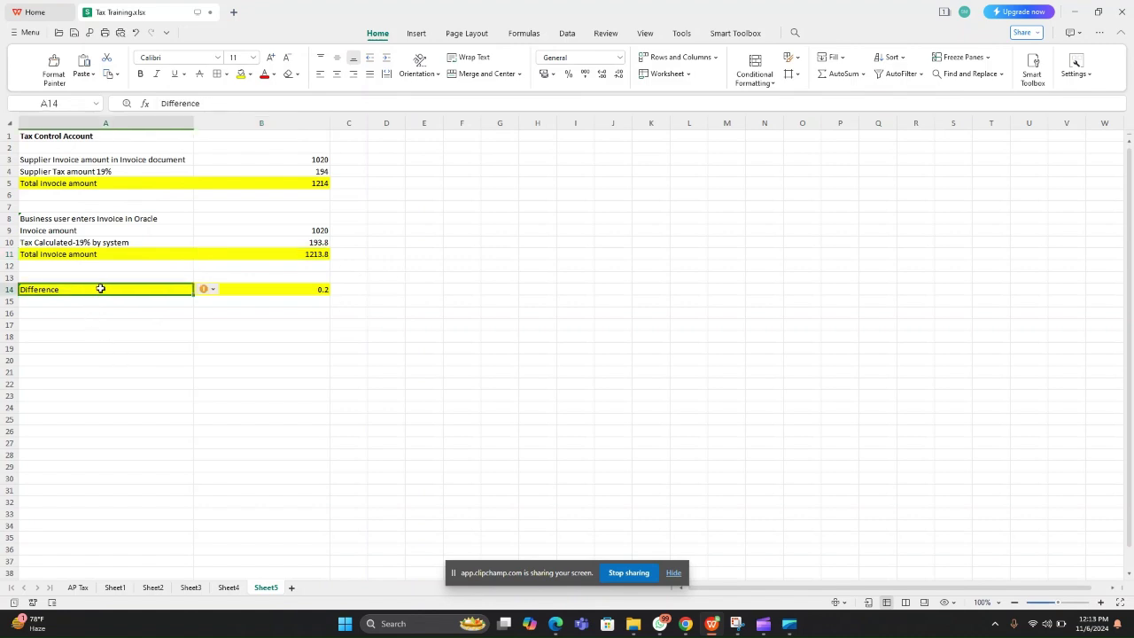
{"action": "left_click", "coordinate": [325, 292]}
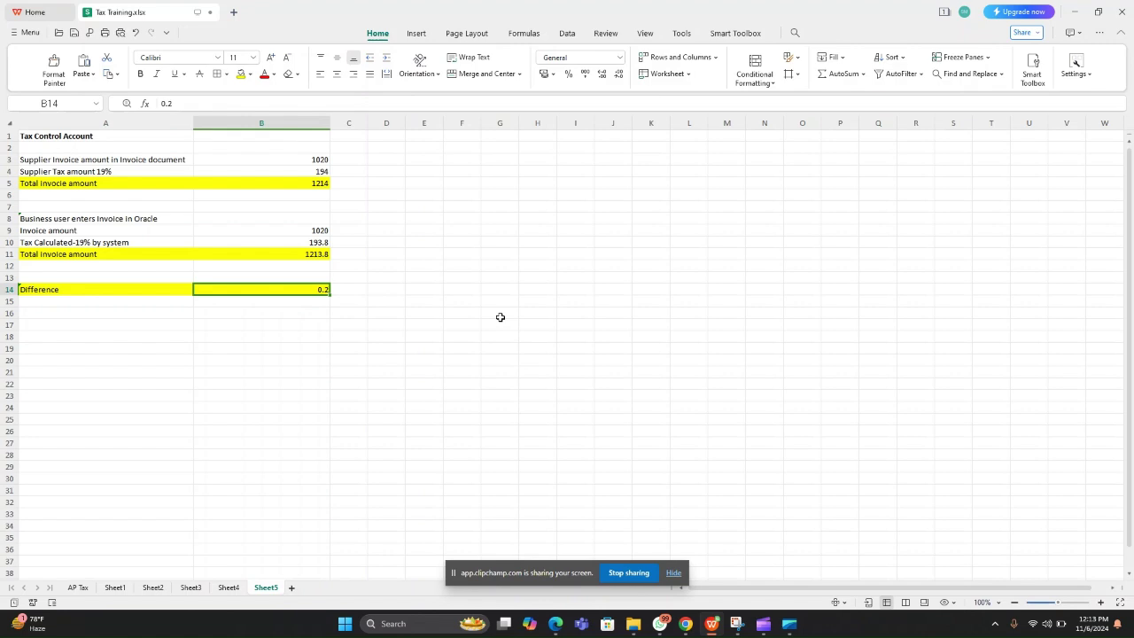
Switch to Oracle Fusion and start a payables invoice for Germany Business Unit with Amazon as the supplier.
{"action": "left_click", "coordinate": [685, 623]}
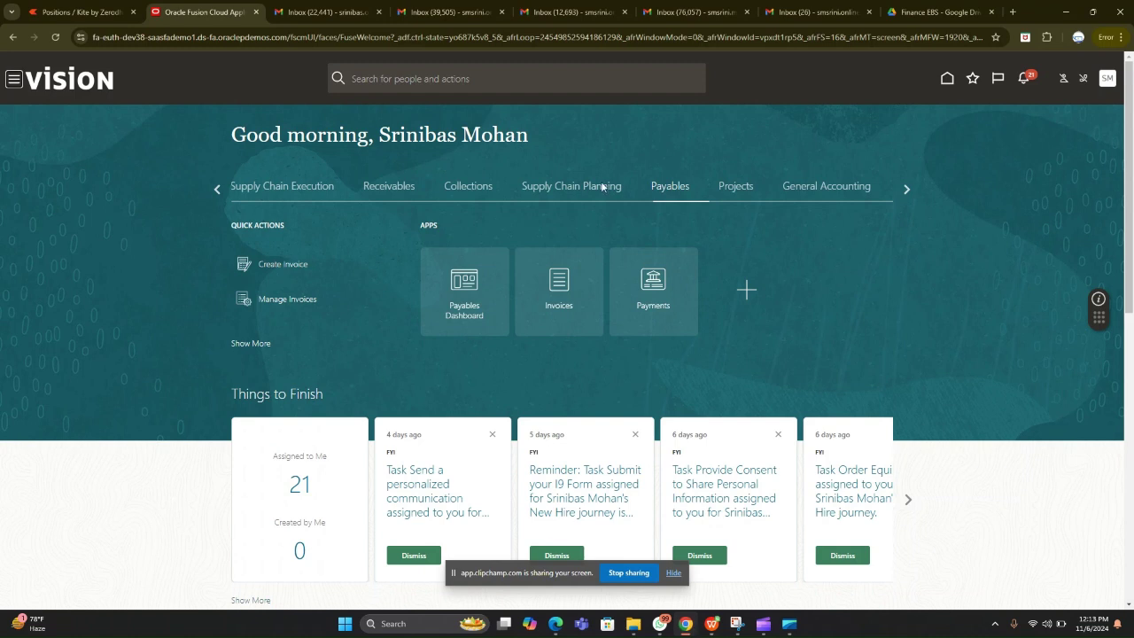
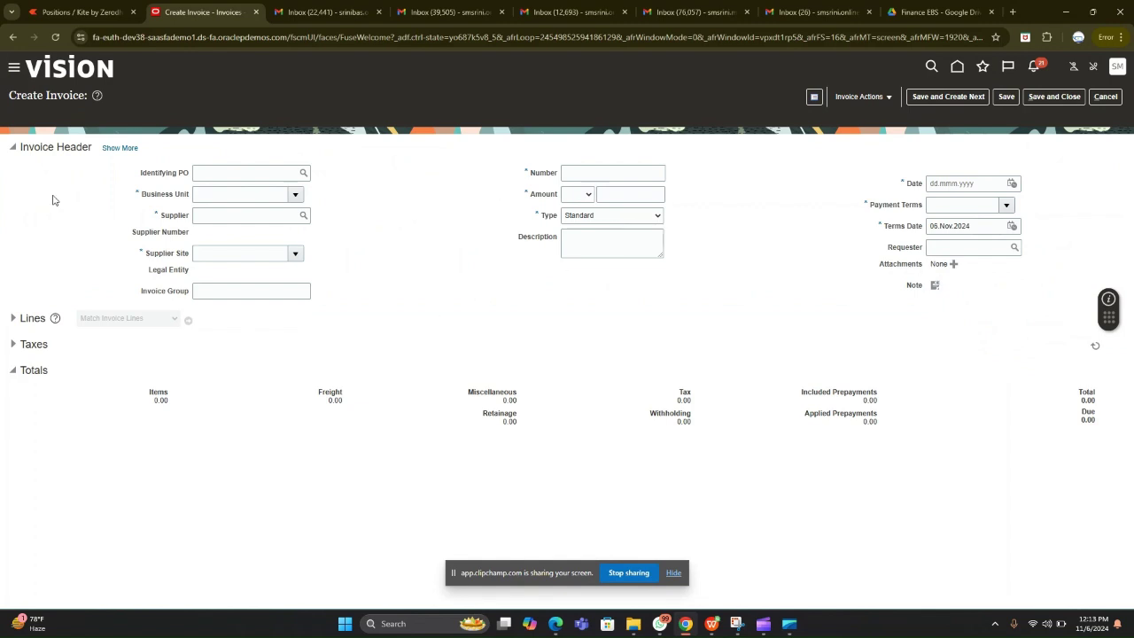
{"action": "left_click", "coordinate": [295, 194]}
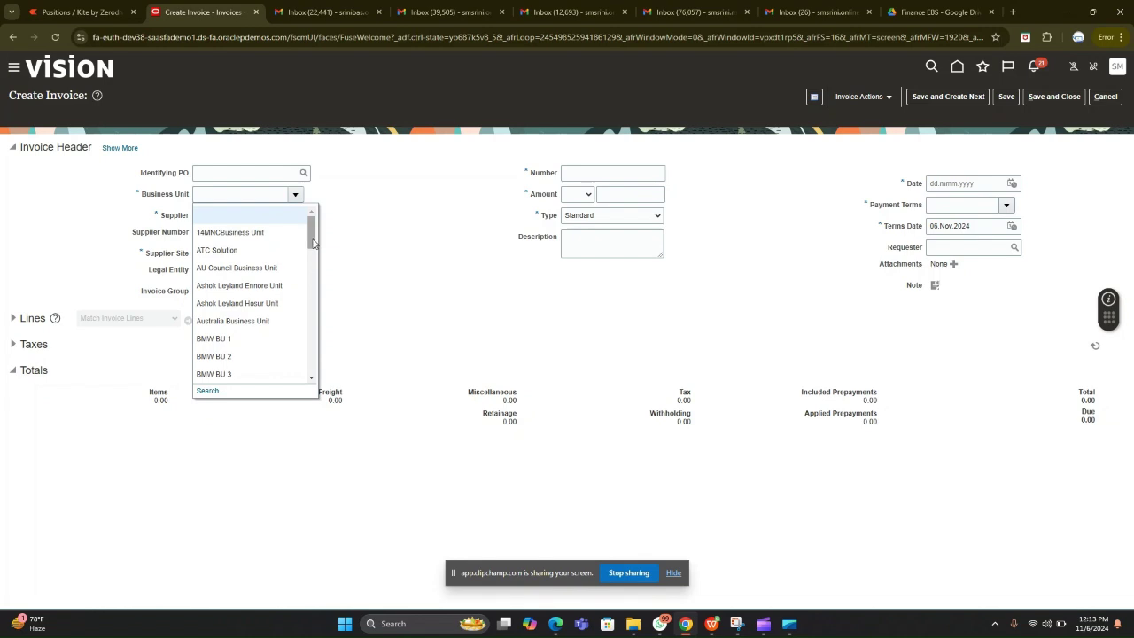
{"action": "left_click_drag", "start_coordinate": [311, 239], "coordinate": [312, 301]}
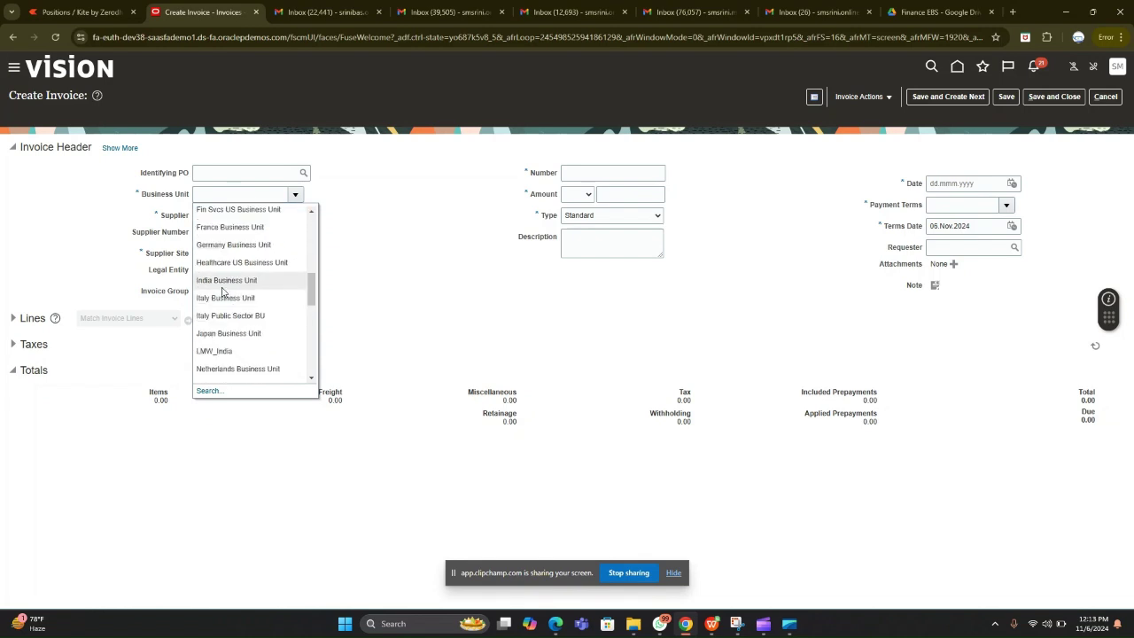
{"action": "key", "text": "Escape"}
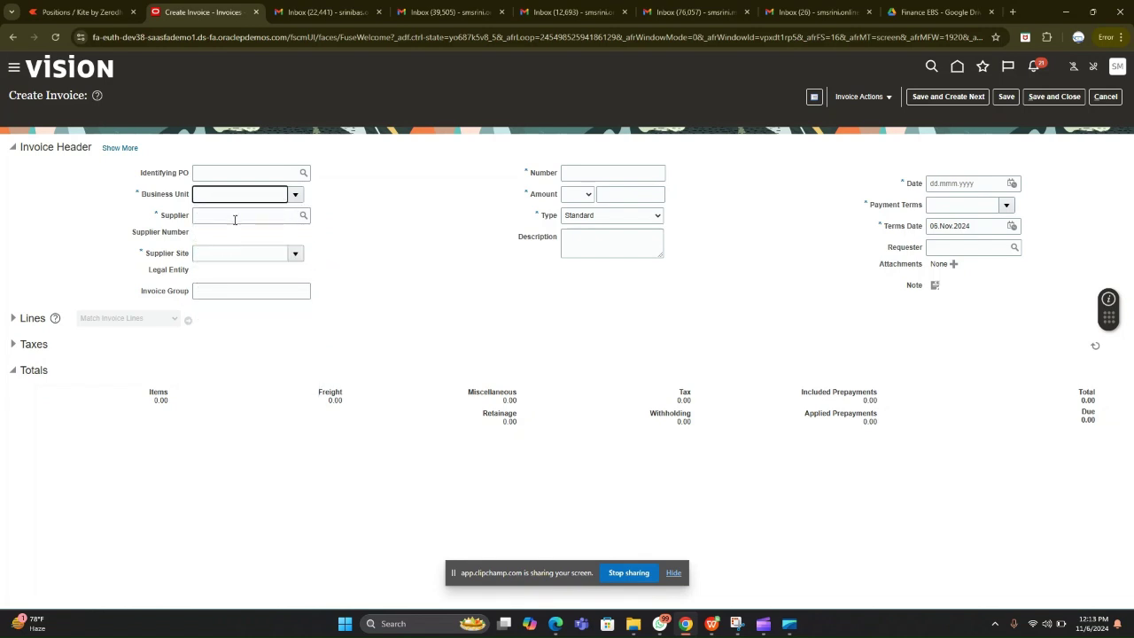
{"action": "left_click", "coordinate": [240, 218]}
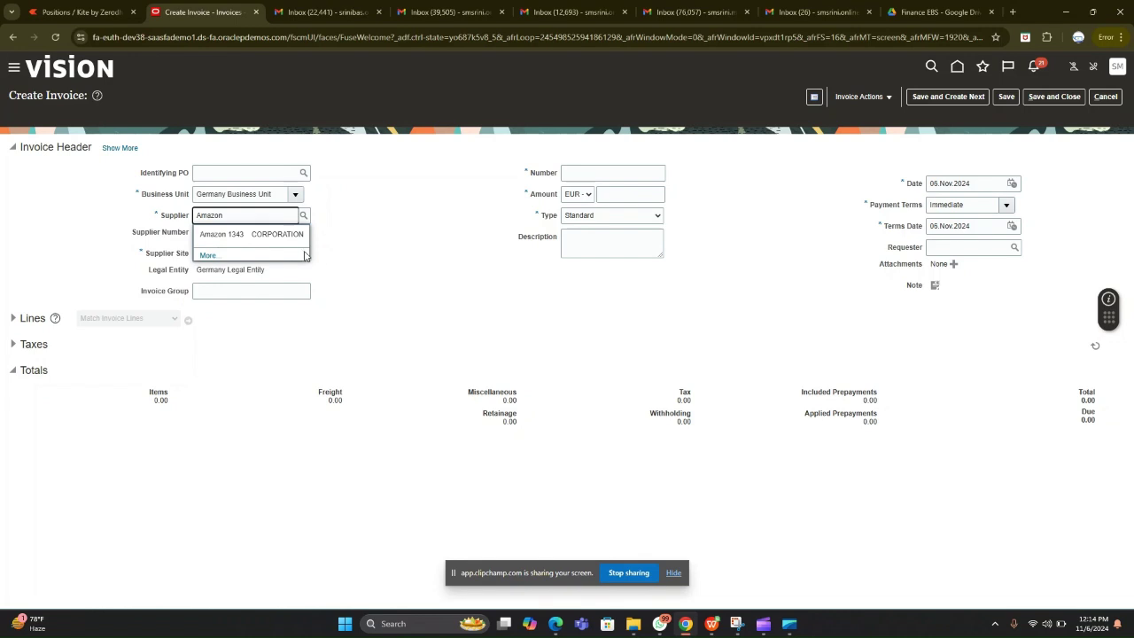
{"action": "left_click", "coordinate": [281, 235]}
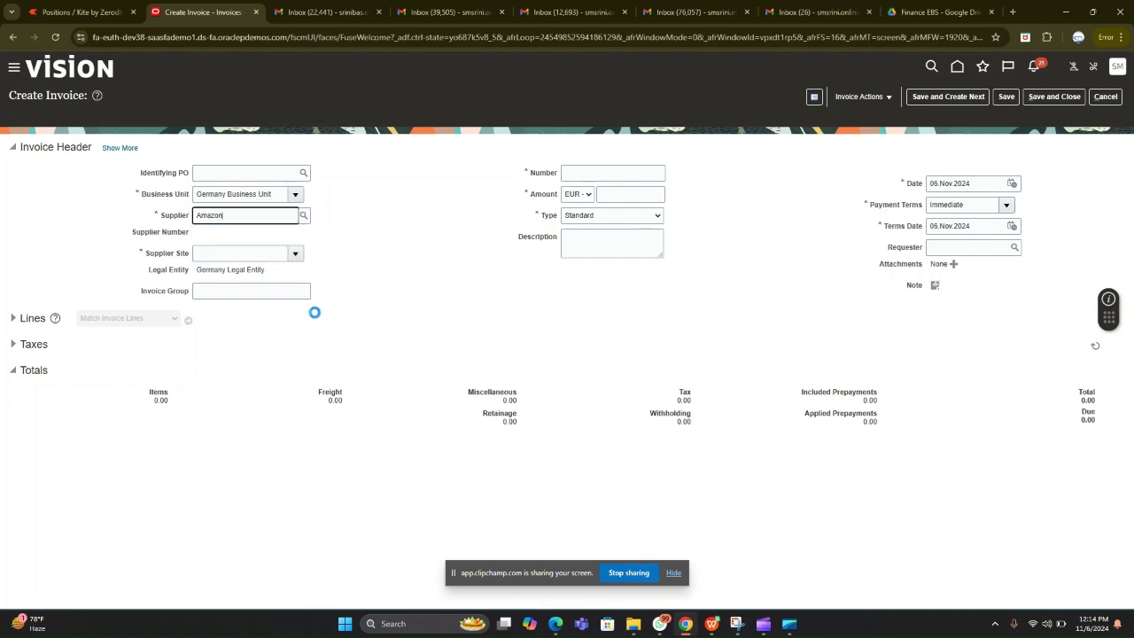
Enter invoice number DETC4 and set the header amount to EUR 1,020, checking the supplier invoice amount in the Tax Training workbook.
{"action": "left_click", "coordinate": [598, 173]}
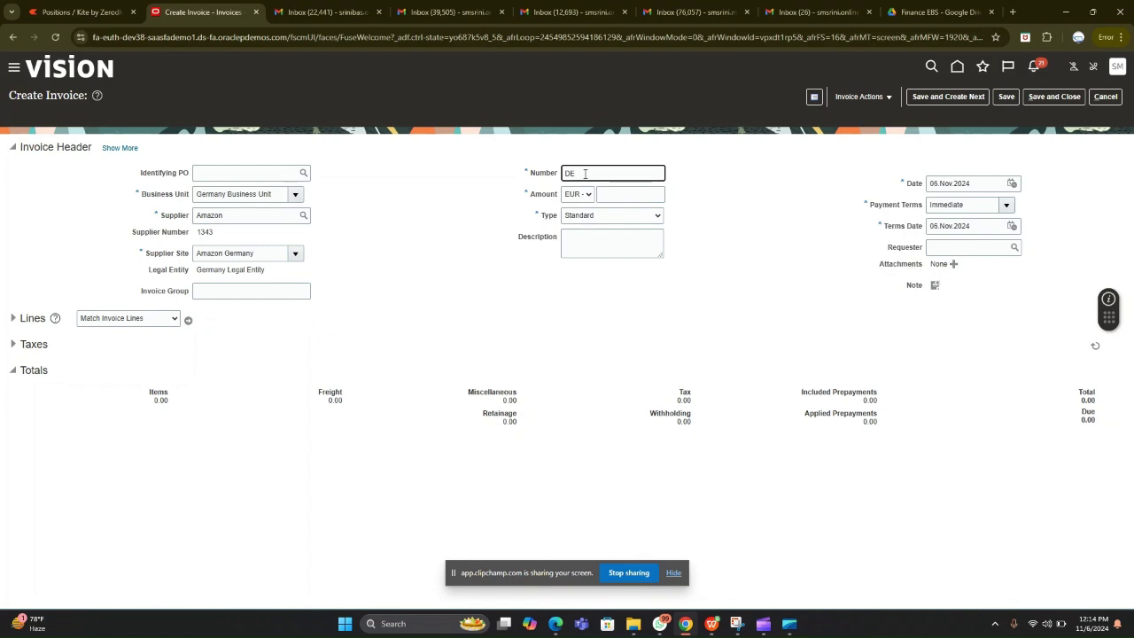
{"action": "type", "text": "DETC4"}
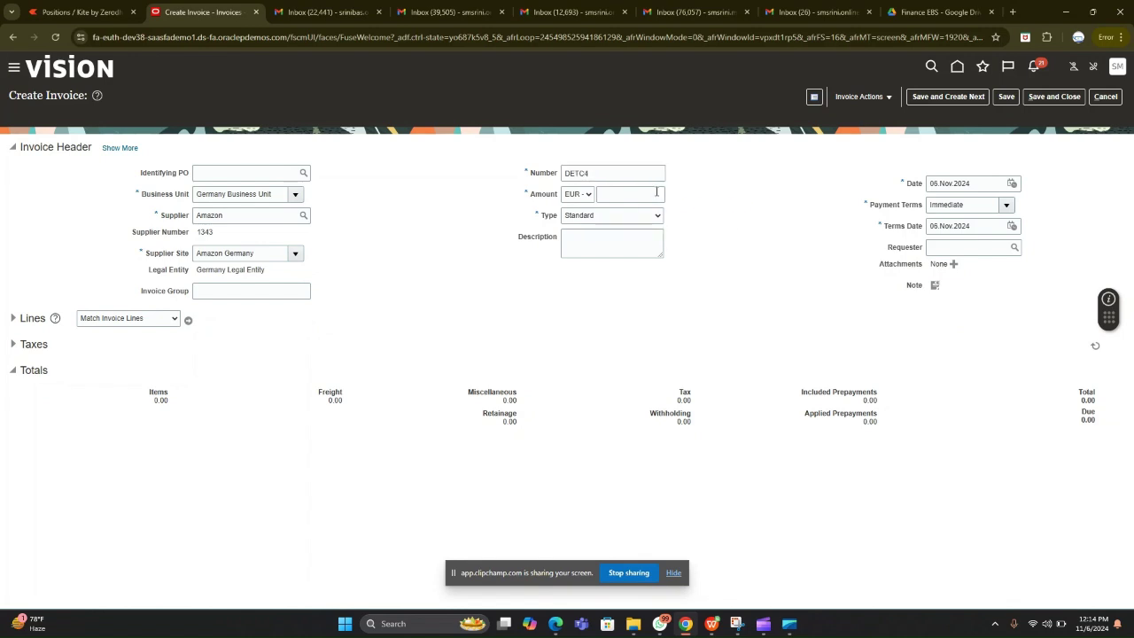
{"action": "left_click", "coordinate": [657, 193]}
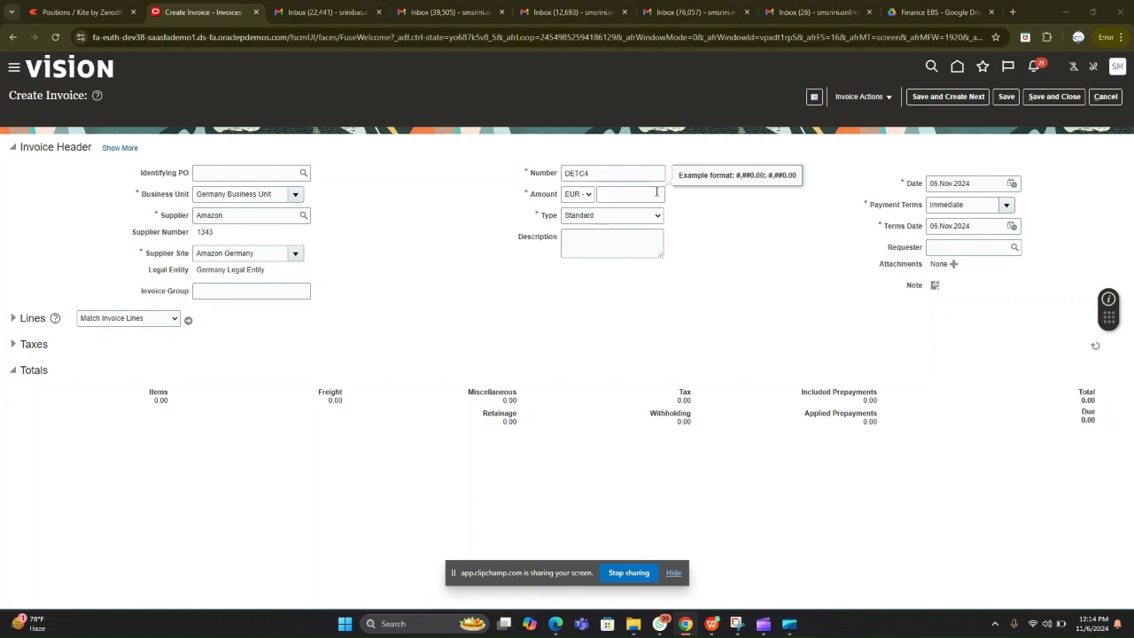
{"action": "key", "text": "alt+Tab"}
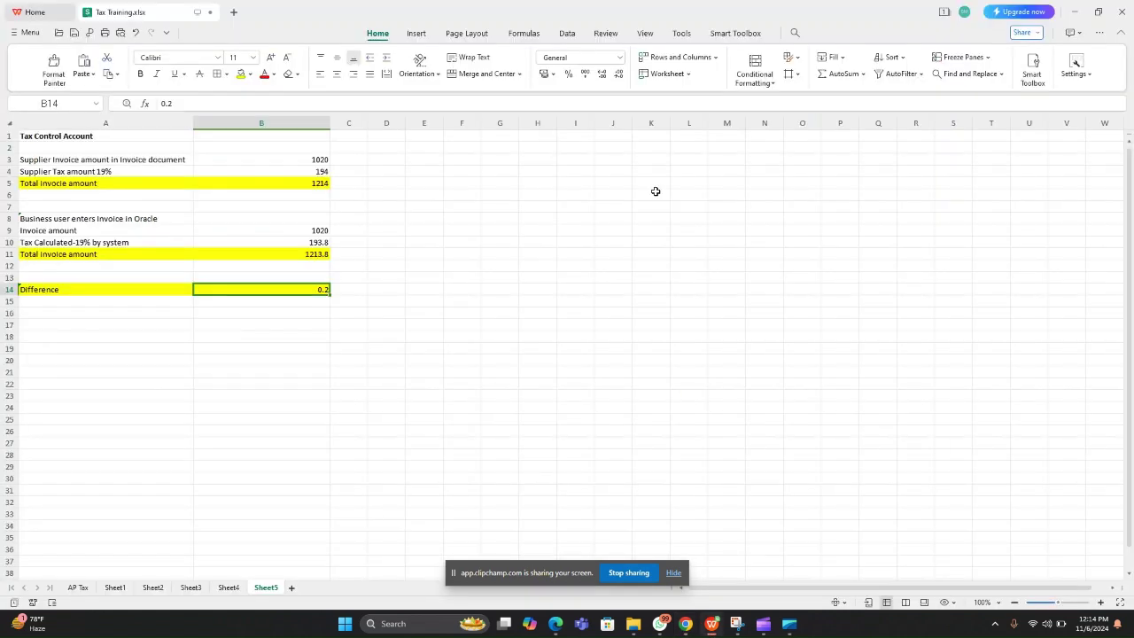
{"action": "left_click", "coordinate": [88, 163]}
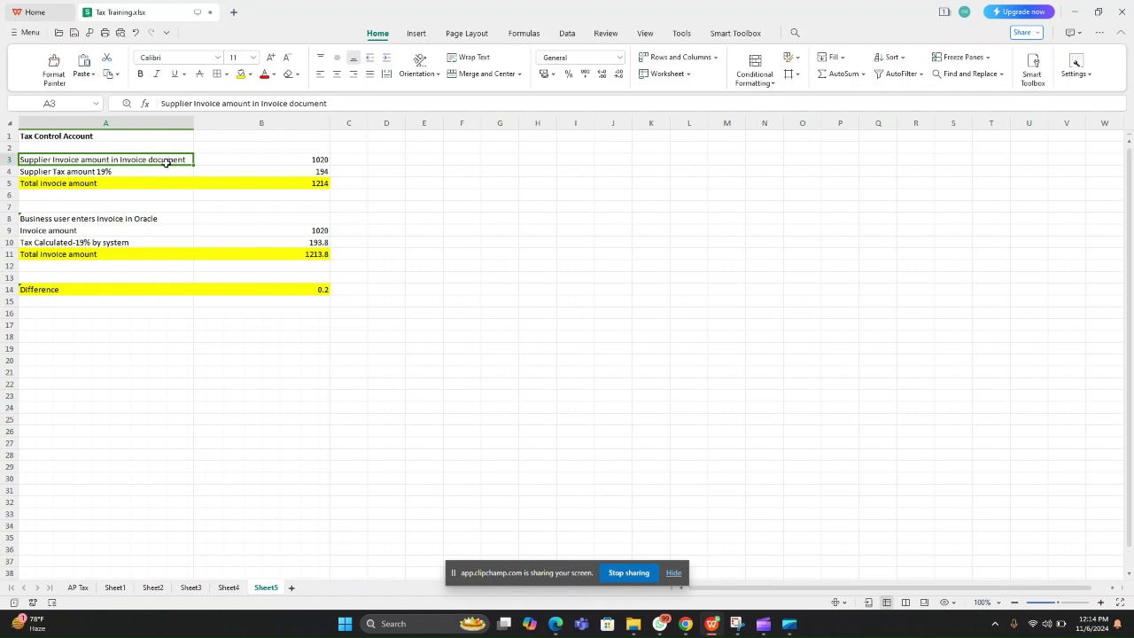
{"action": "left_click", "coordinate": [302, 162]}
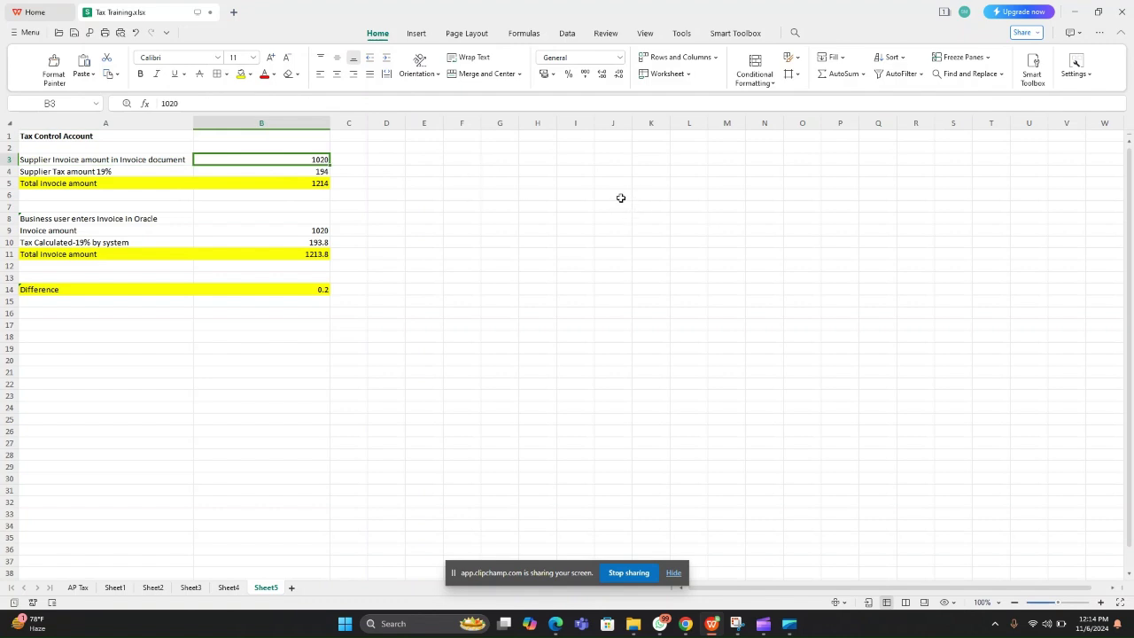
{"action": "key", "text": "alt+Tab"}
{"action": "type", "text": "1"}
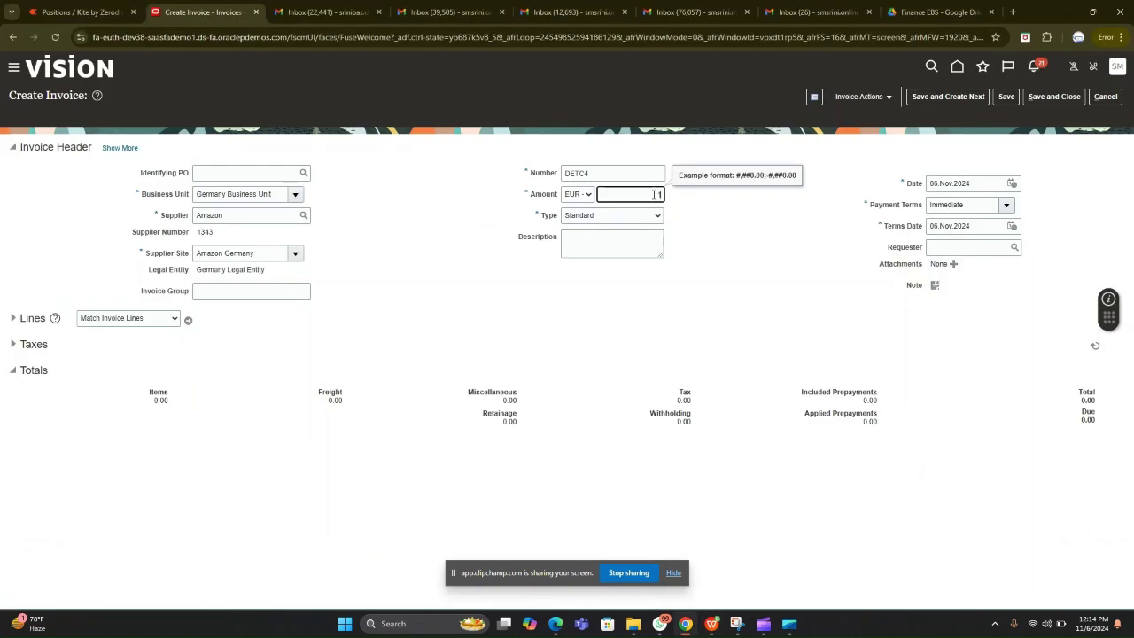
{"action": "type", "text": "020"}
{"action": "left_click", "coordinate": [725, 254]}
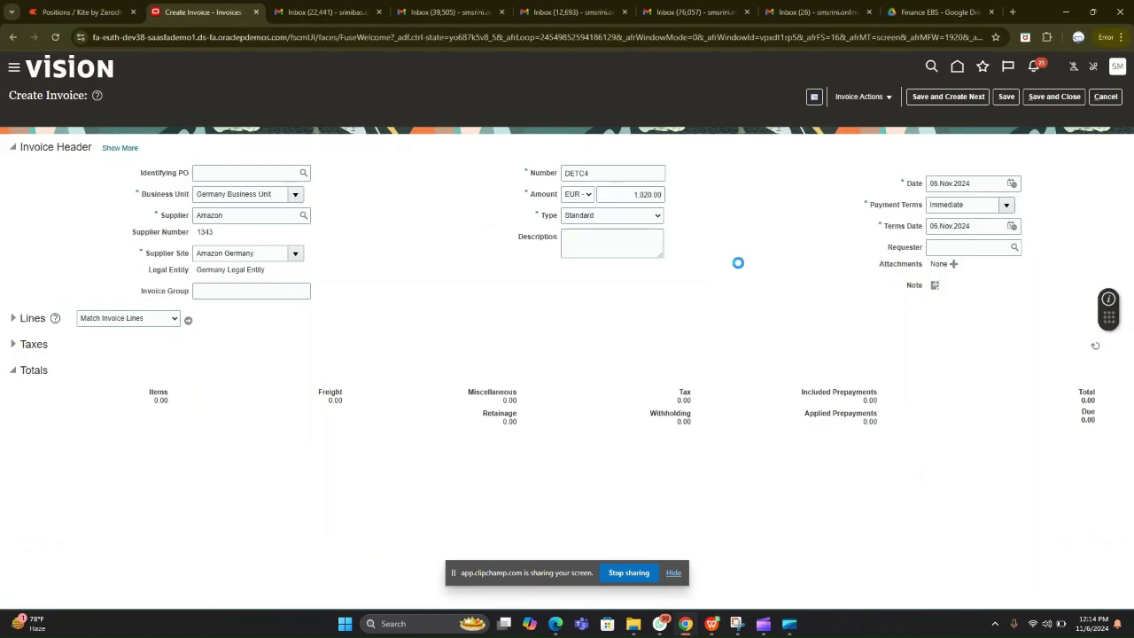
{"action": "double_click", "coordinate": [625, 194]}
{"action": "left_click", "coordinate": [743, 232]}
{"action": "double_click", "coordinate": [653, 195]}
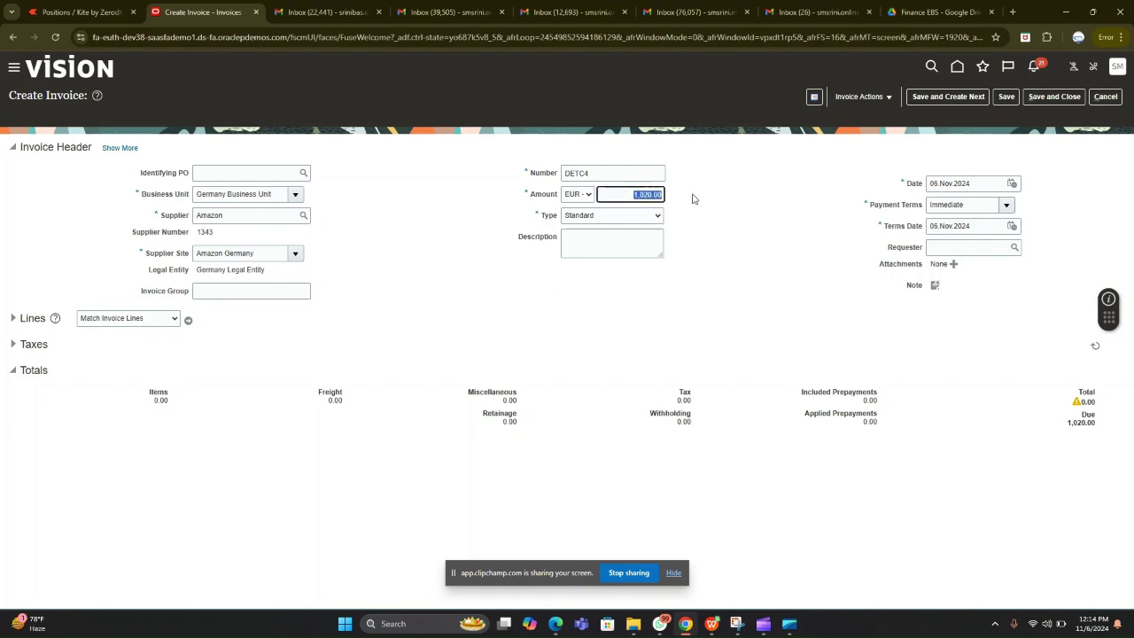
{"action": "left_click", "coordinate": [629, 197]}
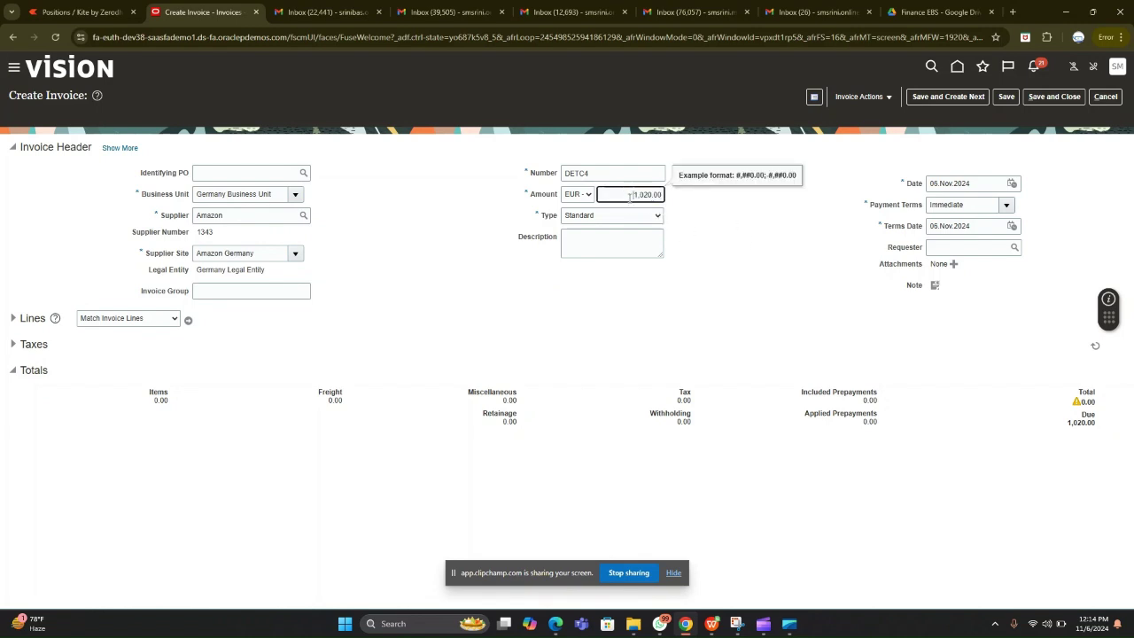
{"action": "left_click", "coordinate": [784, 226]}
{"action": "double_click", "coordinate": [628, 196]}
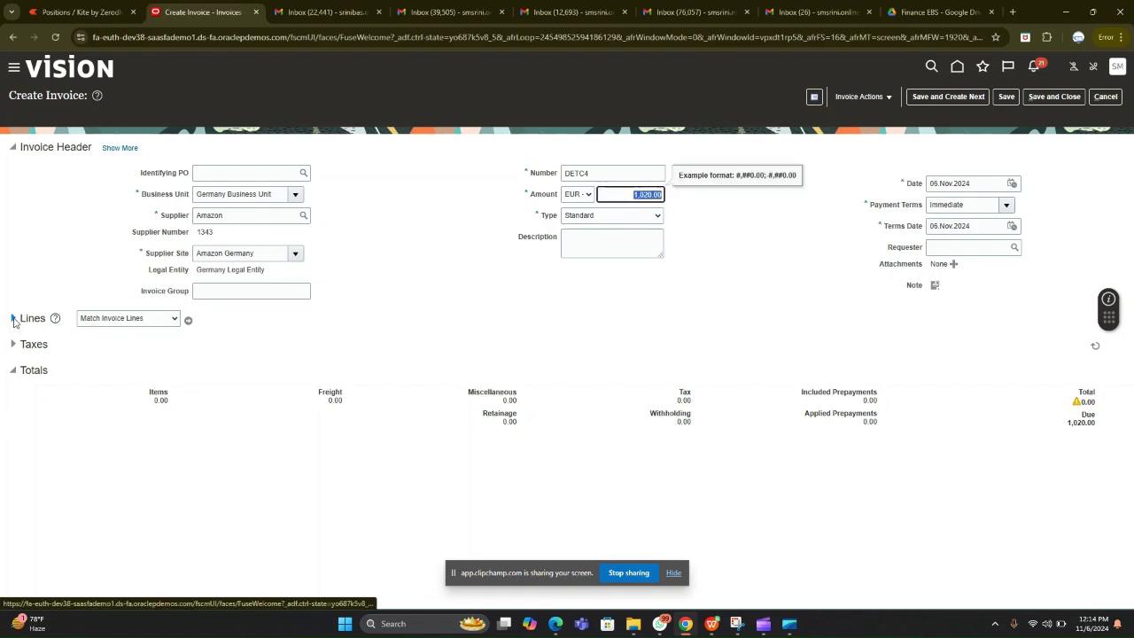
Expand the invoice lines and set the amount of item line 1 to 500.
{"action": "left_click", "coordinate": [15, 320]}
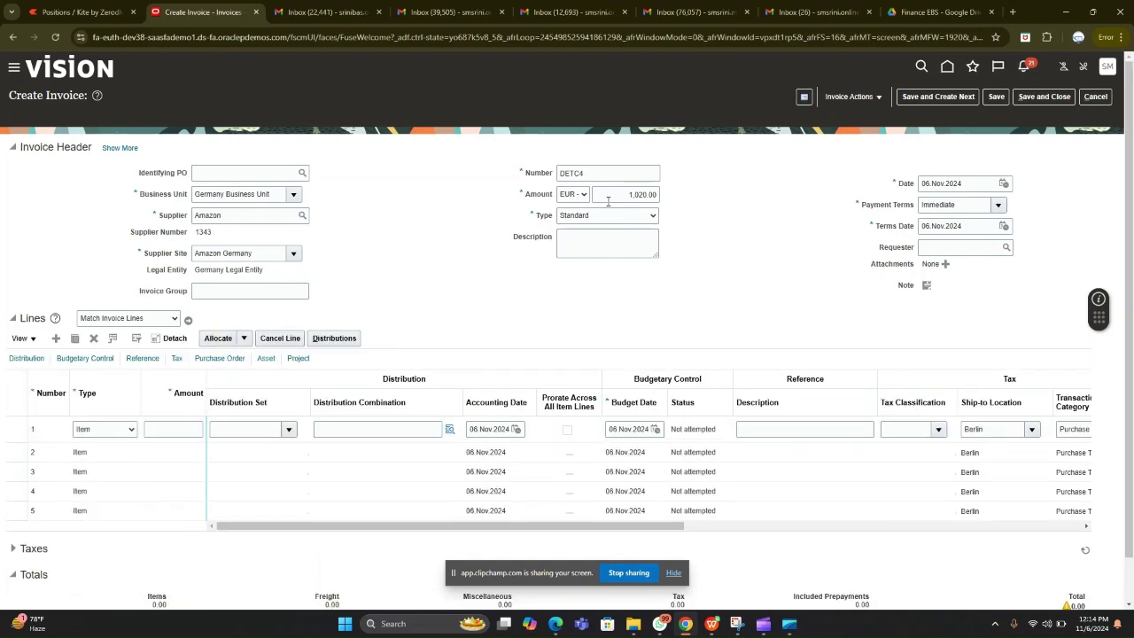
{"action": "left_click", "coordinate": [186, 428]}
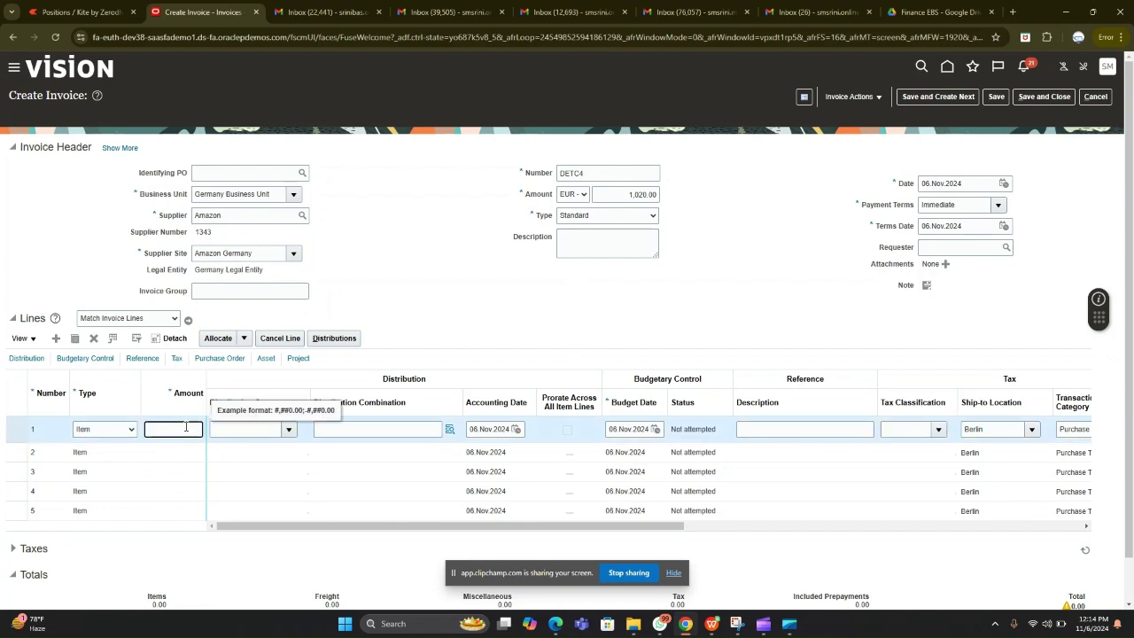
{"action": "type", "text": "1020"}
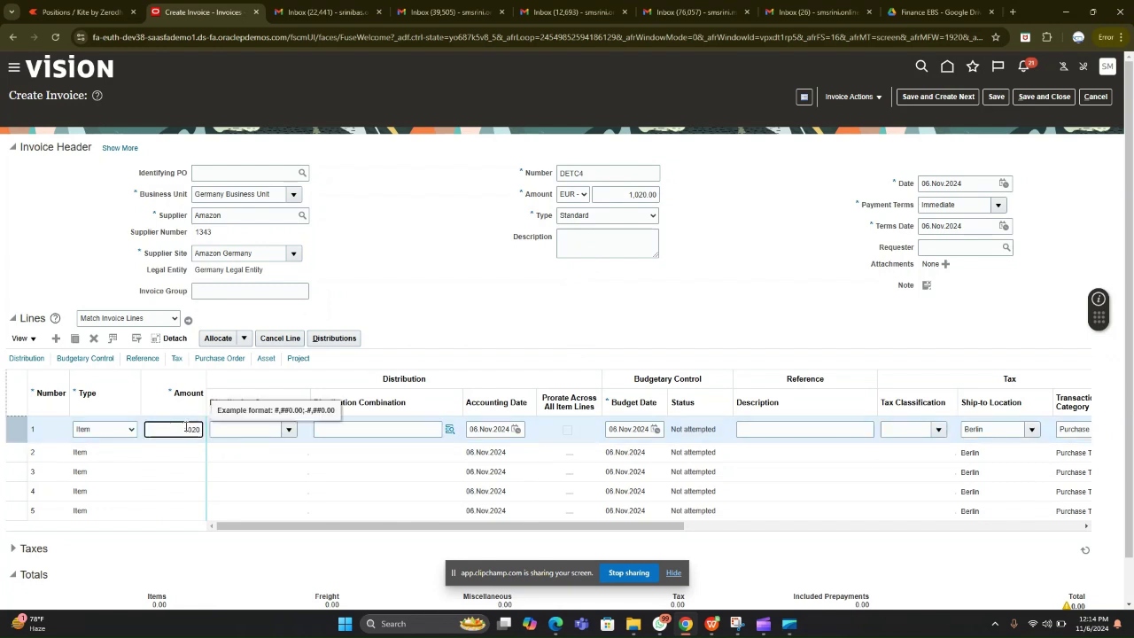
{"action": "double_click", "coordinate": [197, 429]}
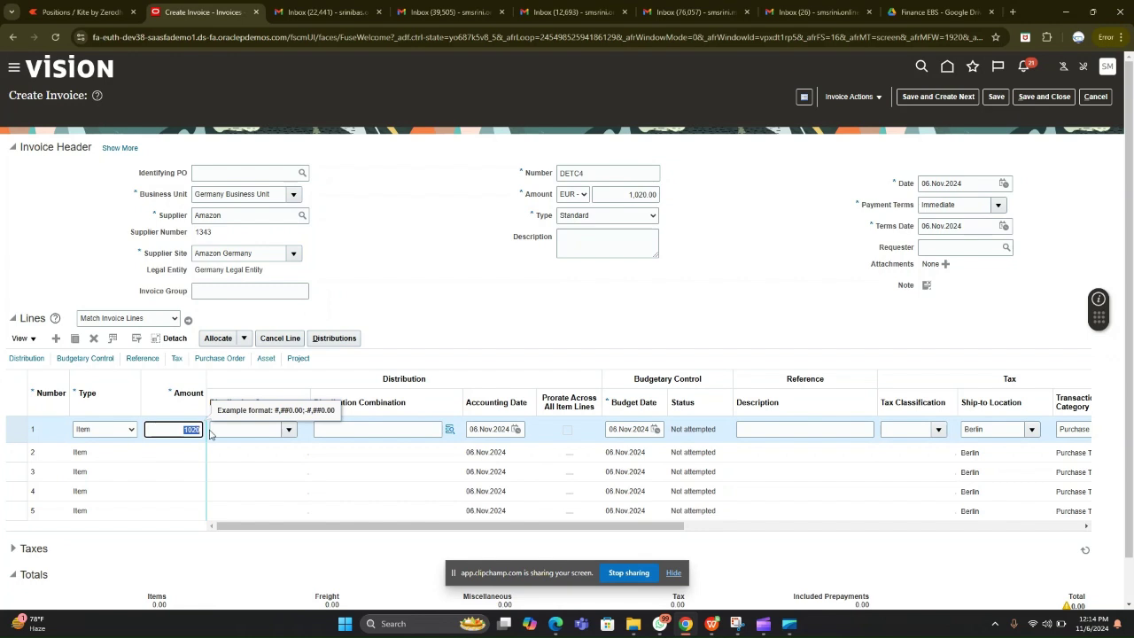
{"action": "type", "text": "5"}
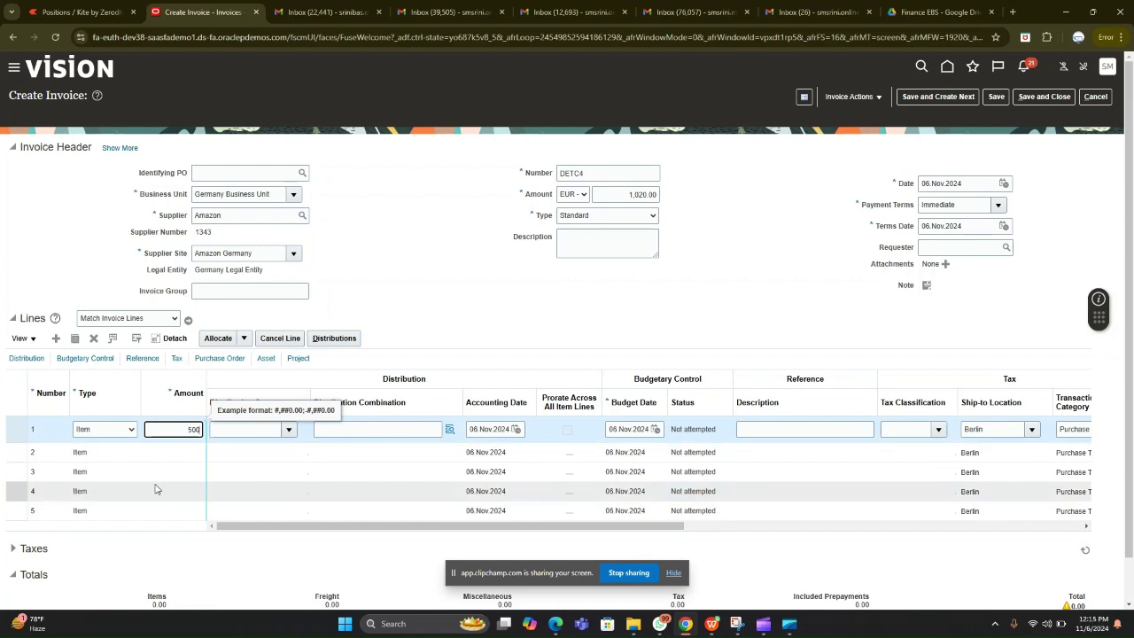
{"action": "type", "text": "00"}
Search the account combinations and assign 301.30.701000.000.000.000 as the distribution combination of line 1.
{"action": "left_click", "coordinate": [430, 251]}
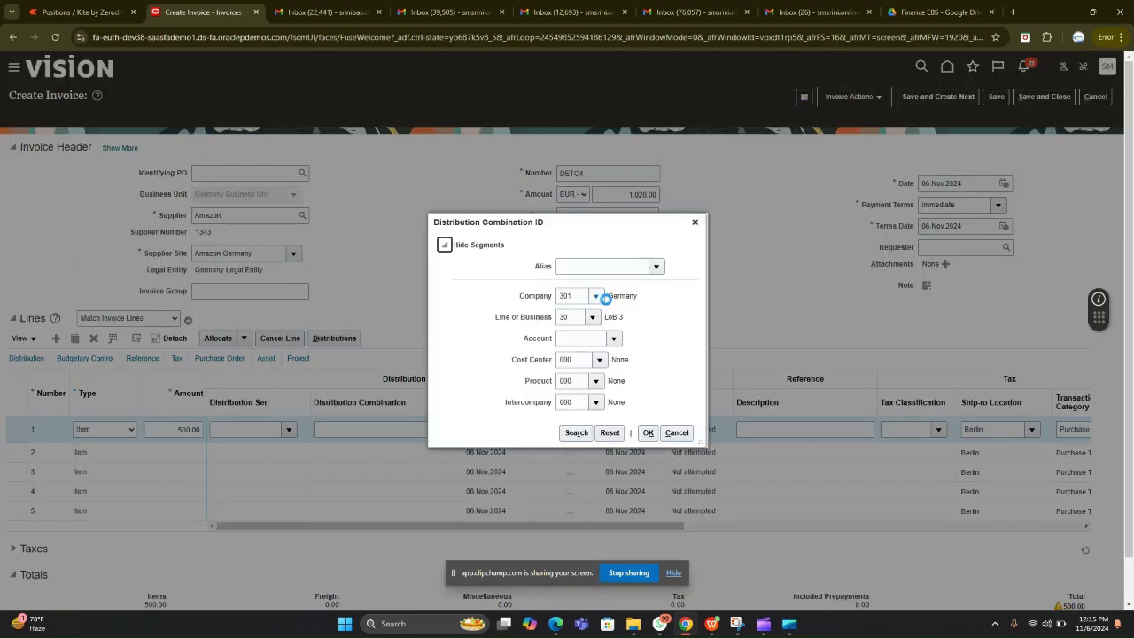
{"action": "left_click", "coordinate": [576, 433]}
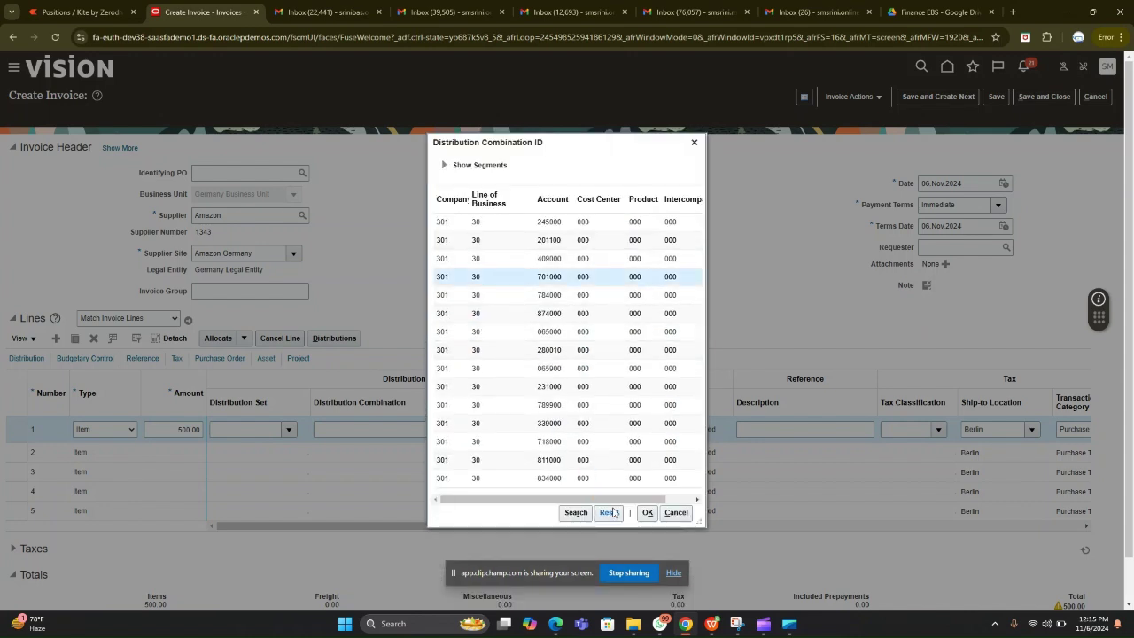
{"action": "left_click", "coordinate": [647, 512]}
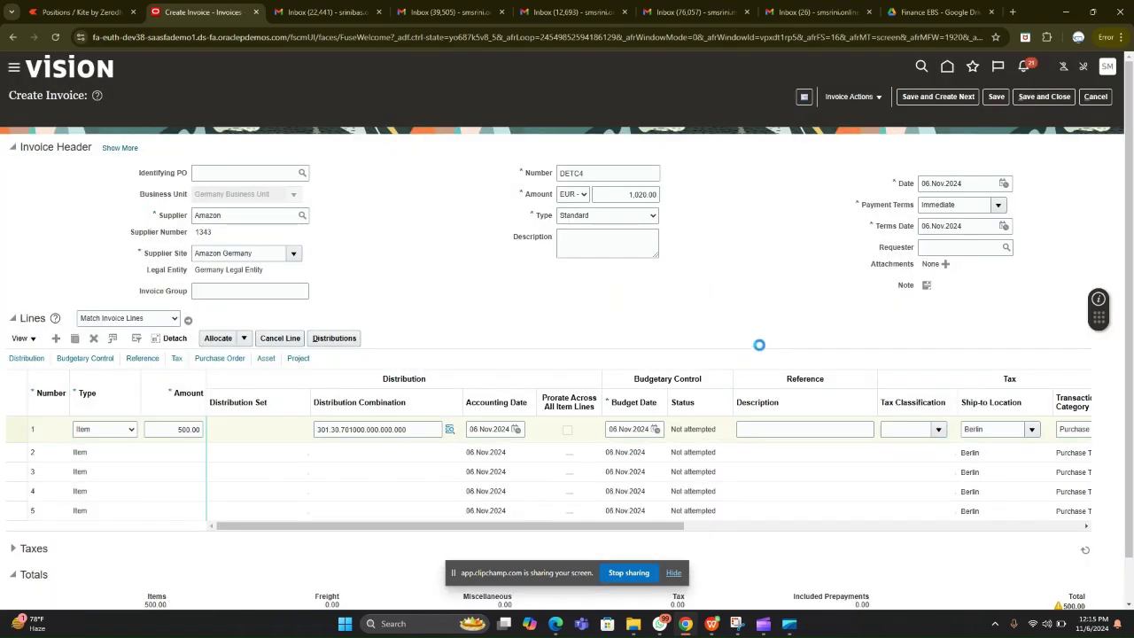
Set the amount of item line 2 to 520 and check it against the invoice header amount.
{"action": "left_click", "coordinate": [193, 454]}
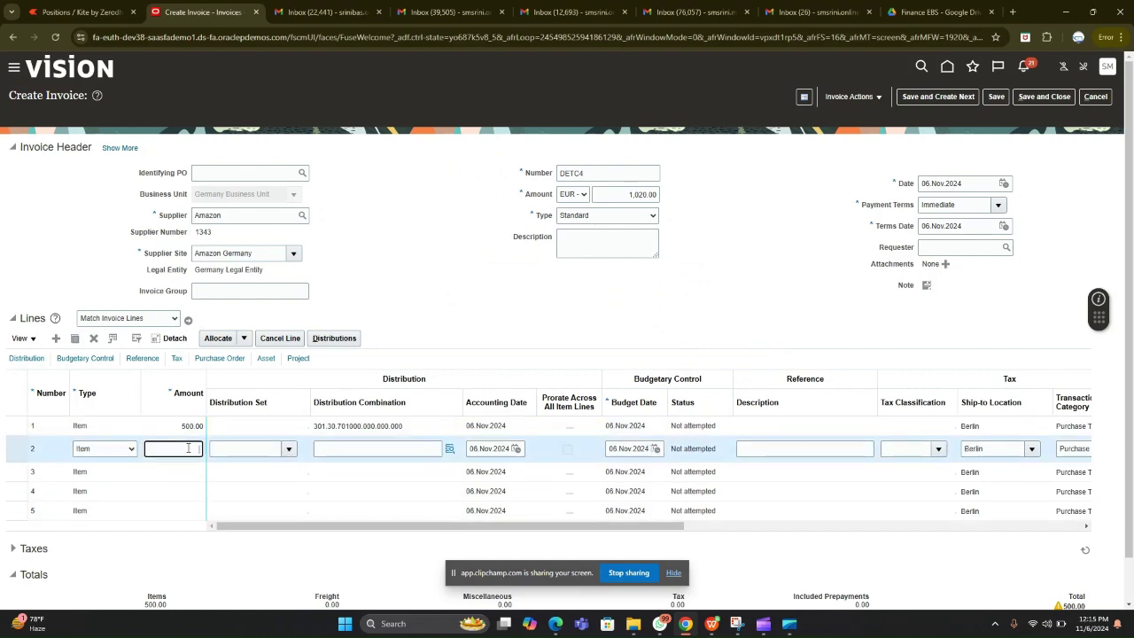
{"action": "type", "text": "520"}
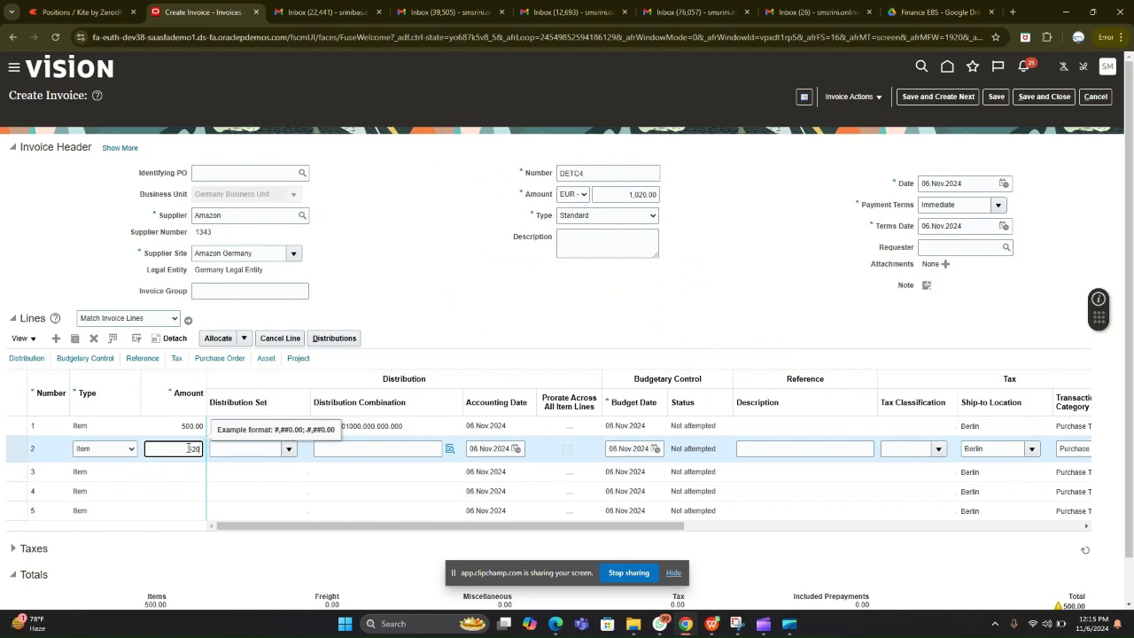
{"action": "left_click", "coordinate": [418, 318]}
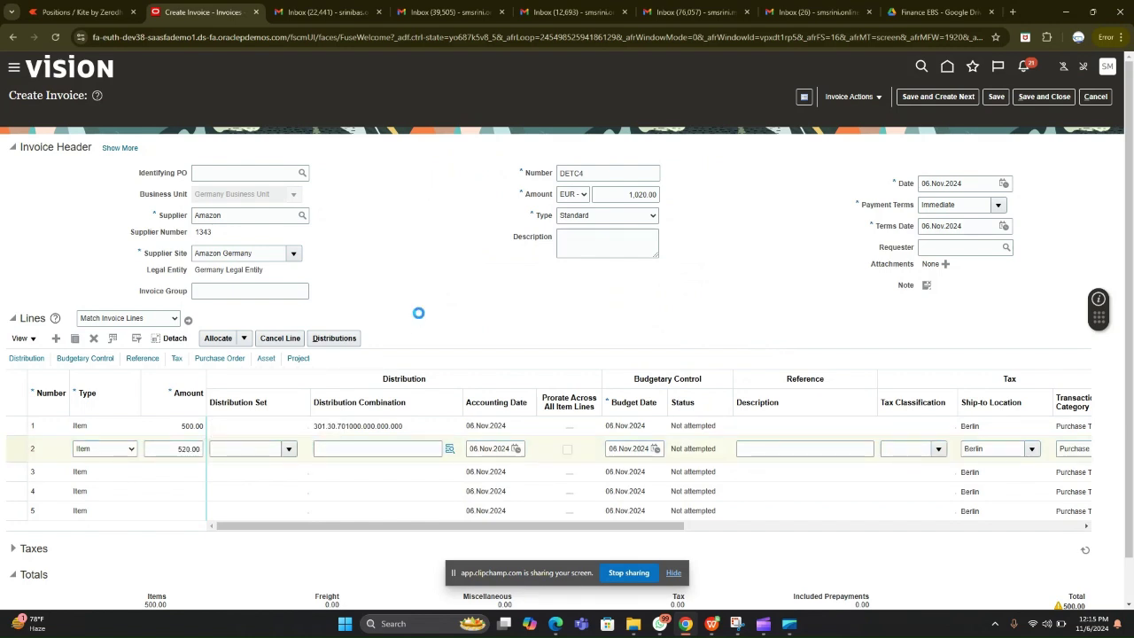
{"action": "left_click", "coordinate": [622, 197]}
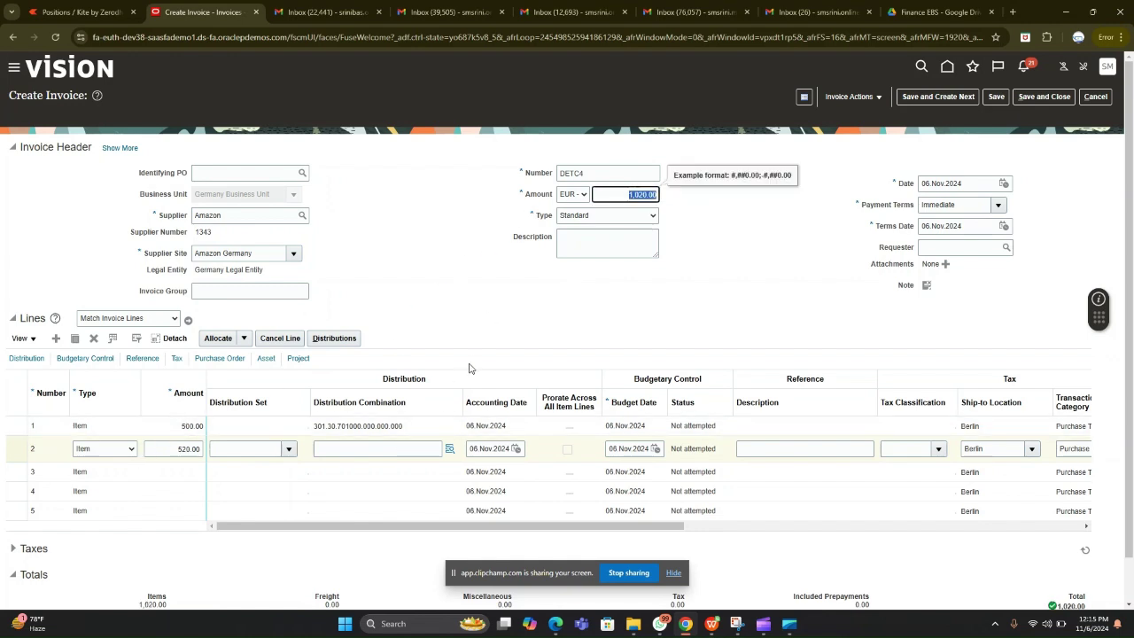
Search the account combinations and assign 301.30.784000.000.000.000 as the distribution combination of line 2.
{"action": "scroll", "coordinate": [469, 368], "scroll_direction": "down", "scroll_amount": 1}
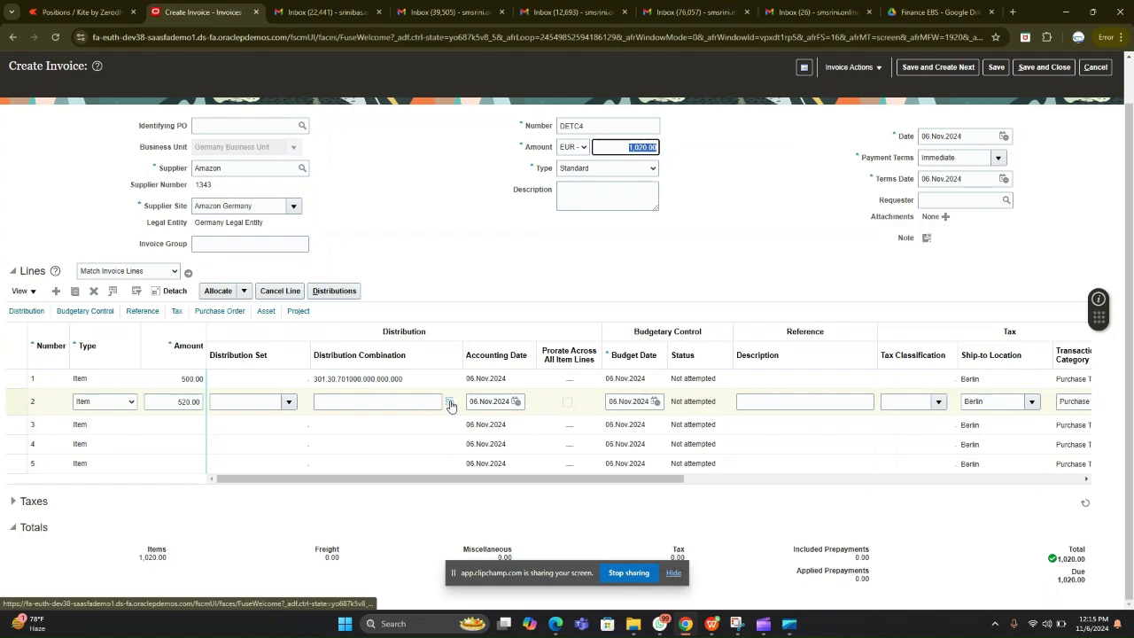
{"action": "left_click", "coordinate": [450, 403]}
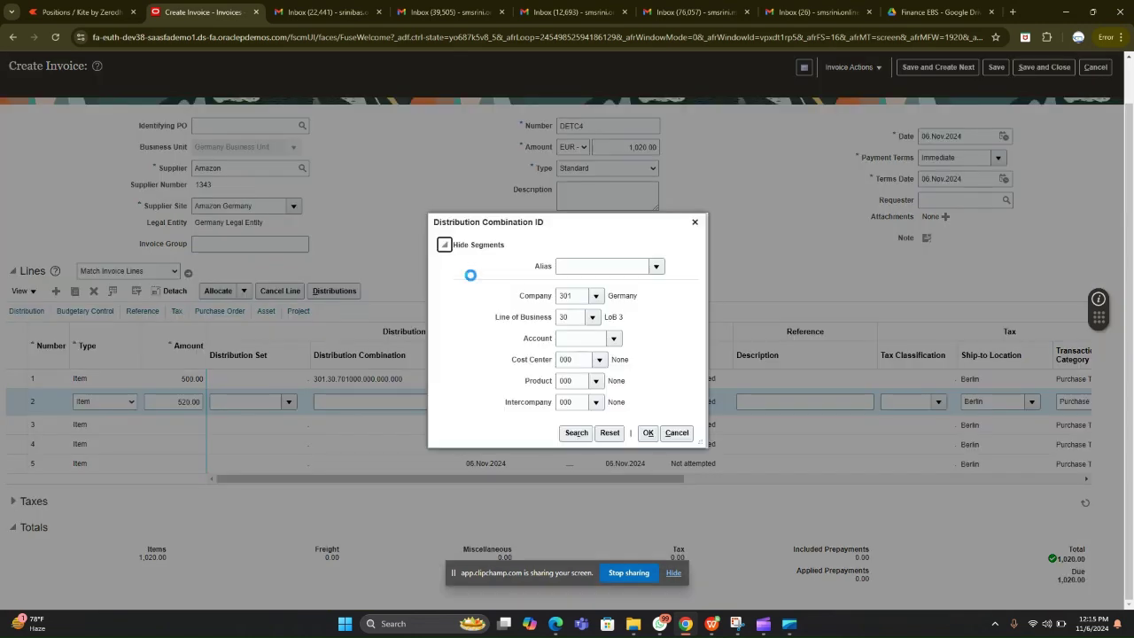
{"action": "left_click", "coordinate": [574, 433]}
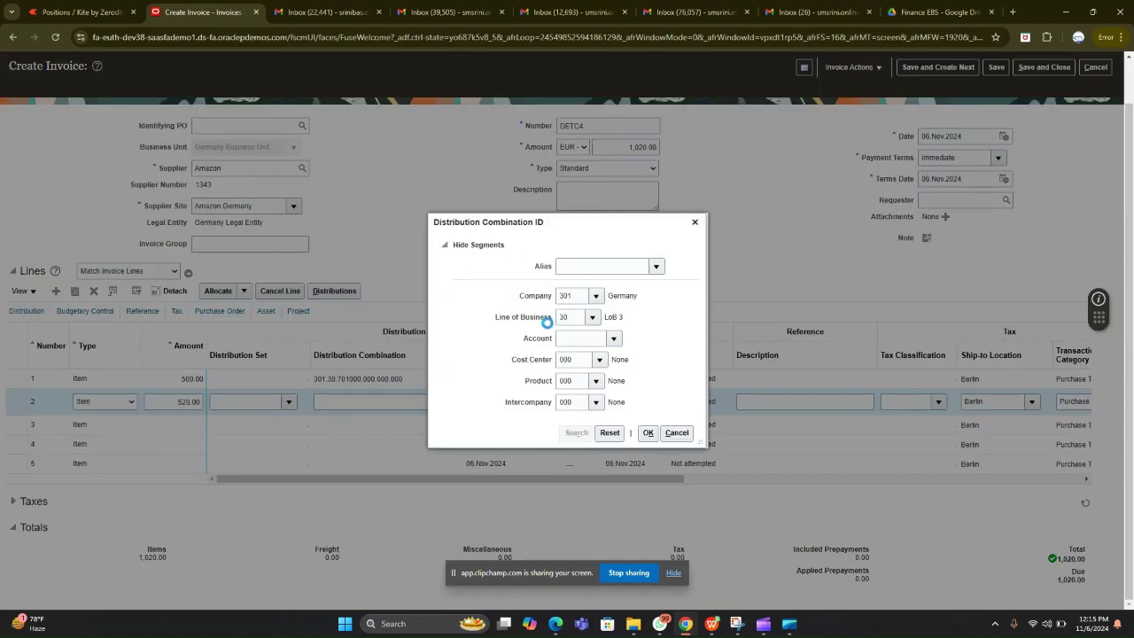
{"action": "left_click", "coordinate": [519, 295]}
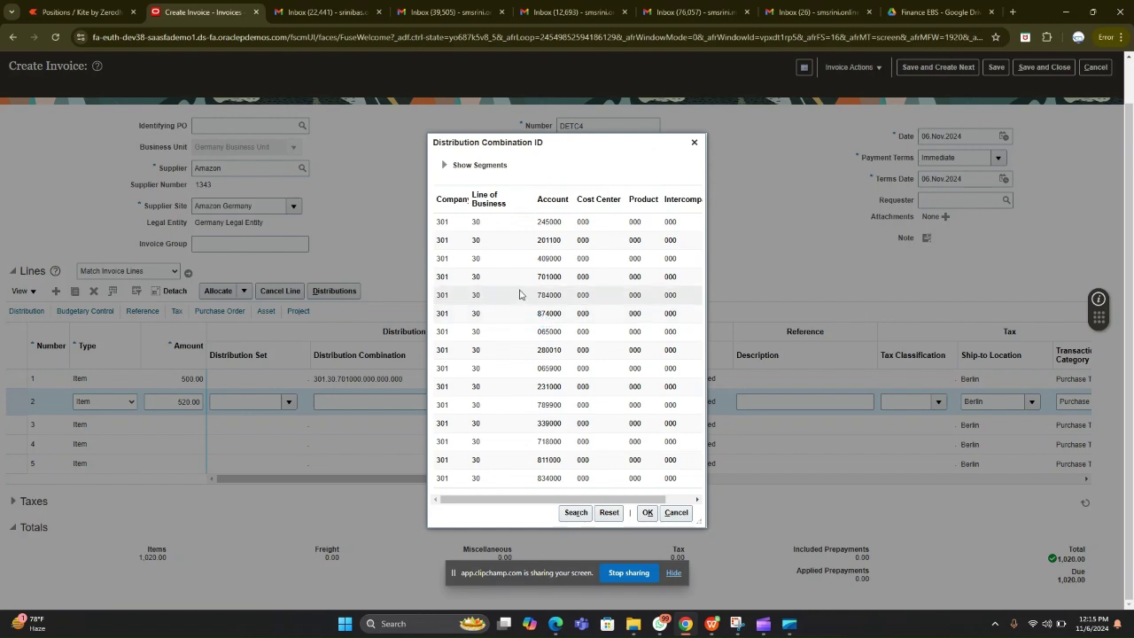
{"action": "left_click", "coordinate": [646, 512]}
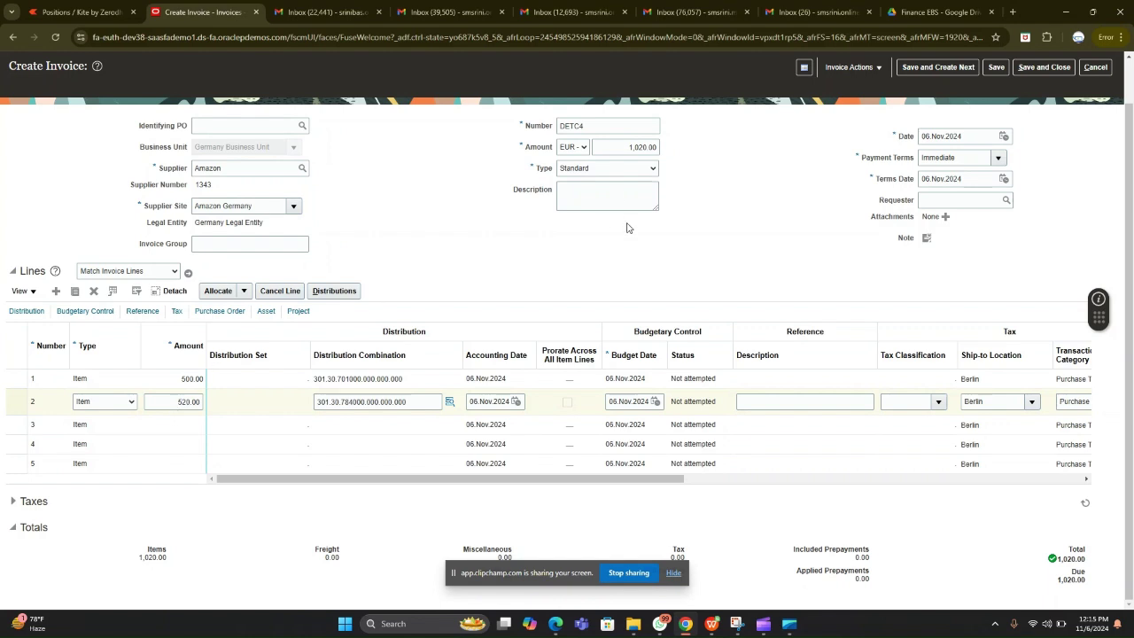
Calculate the tax for the invoice and acknowledge the voucher number message.
{"action": "left_click", "coordinate": [623, 147]}
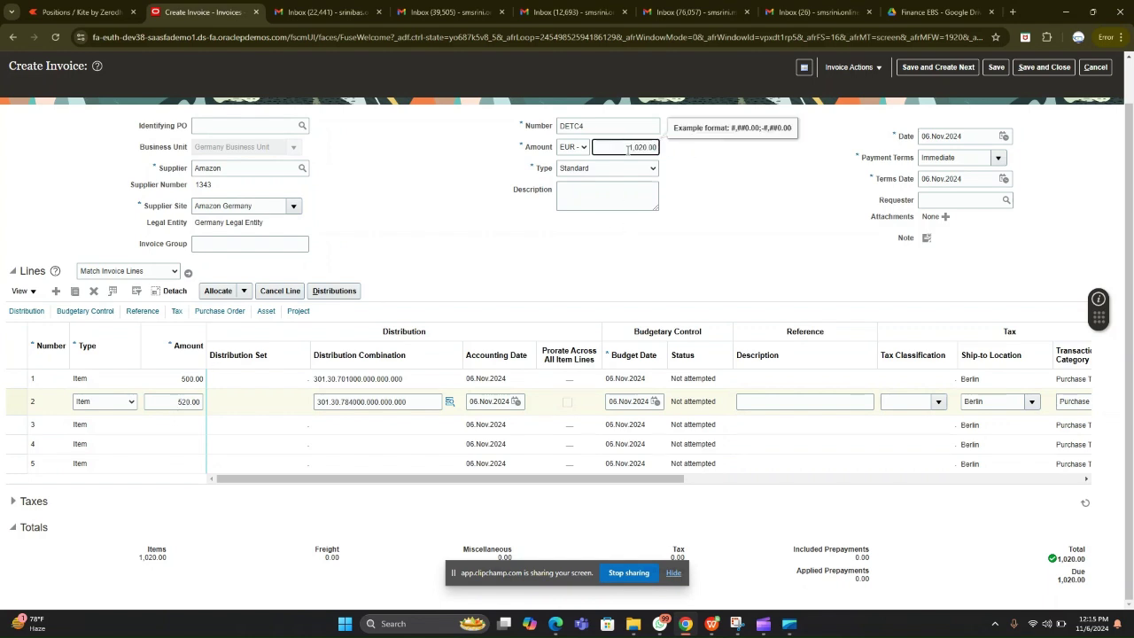
{"action": "double_click", "coordinate": [641, 149]}
{"action": "left_click", "coordinate": [761, 218]}
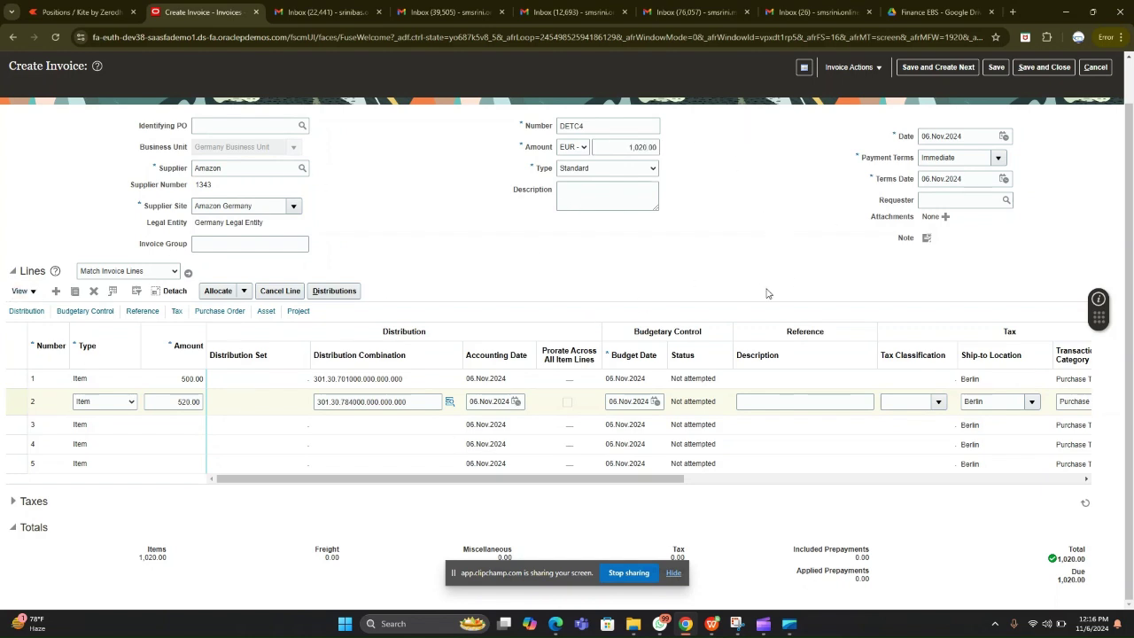
{"action": "scroll", "coordinate": [779, 287], "scroll_direction": "up", "scroll_amount": 2}
{"action": "scroll", "coordinate": [1132, 348], "scroll_direction": "down", "scroll_amount": 2}
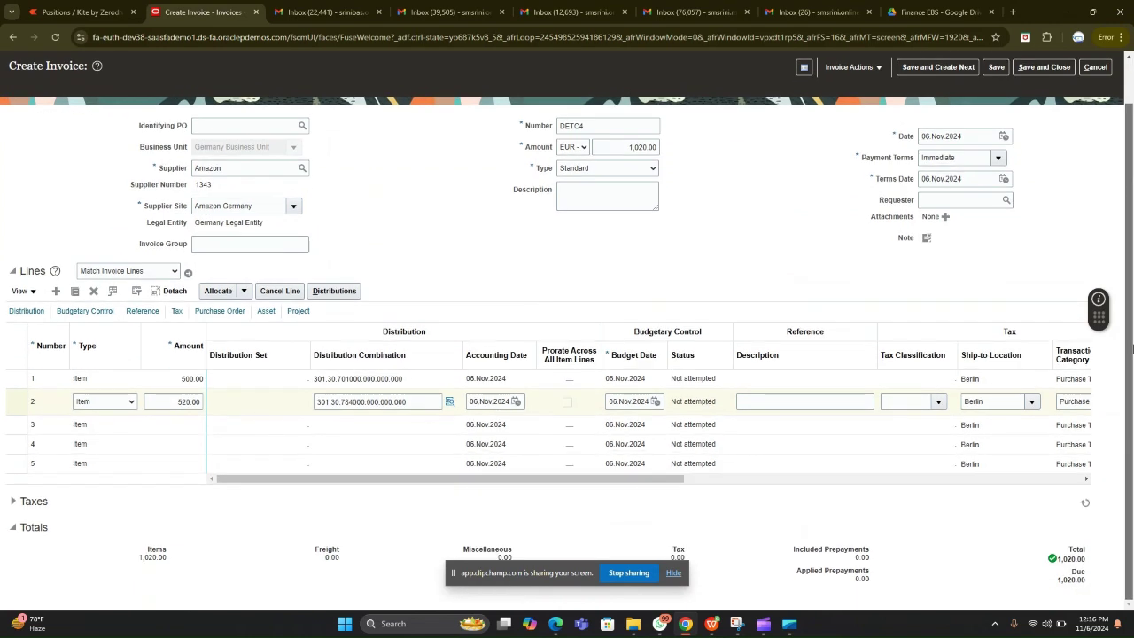
{"action": "left_click", "coordinate": [850, 67]}
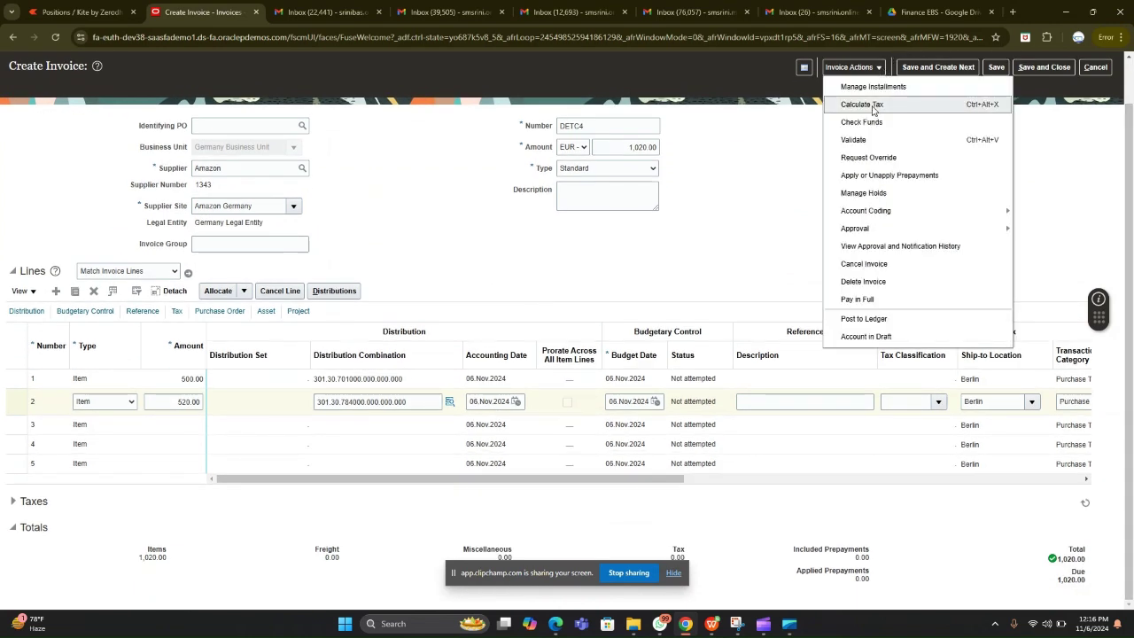
{"action": "left_click", "coordinate": [872, 107]}
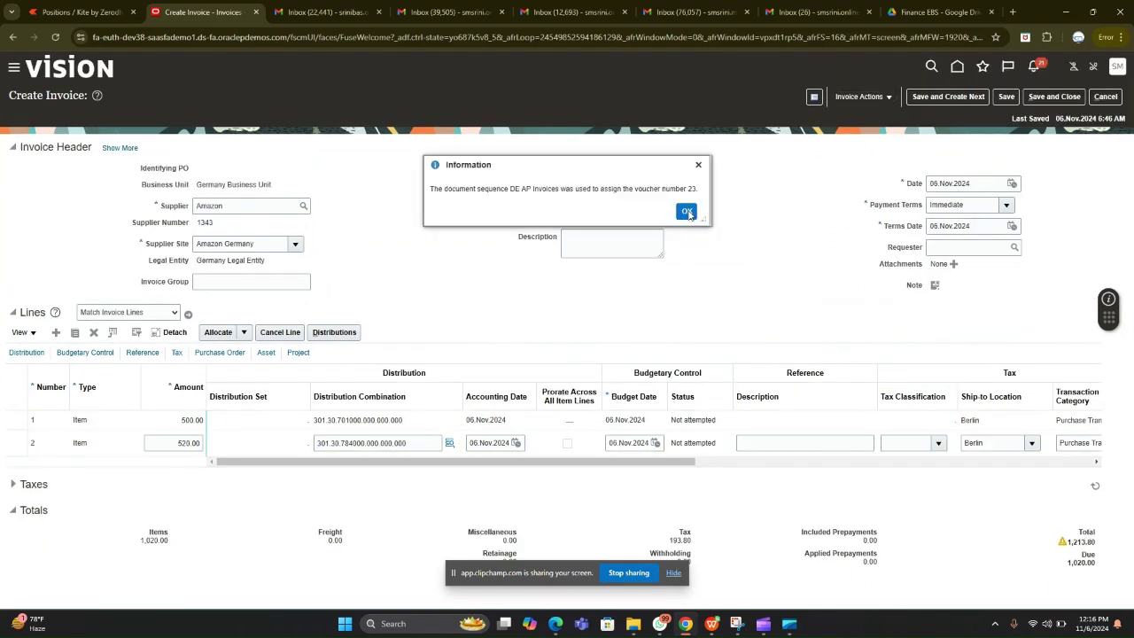
{"action": "left_click", "coordinate": [688, 213]}
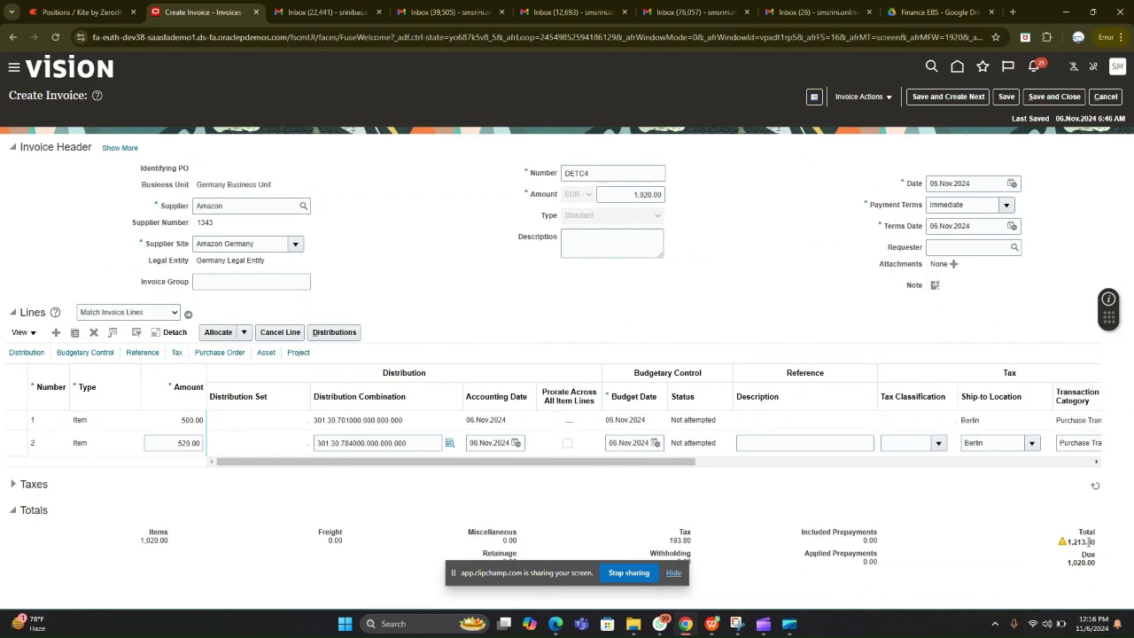
Compare the invoice total including tax with the supplier's total invoice amount in the Tax Training.xlsx spreadsheet.
{"action": "left_click_drag", "start_coordinate": [1075, 547], "coordinate": [1099, 551]}
{"action": "left_click", "coordinate": [765, 337]}
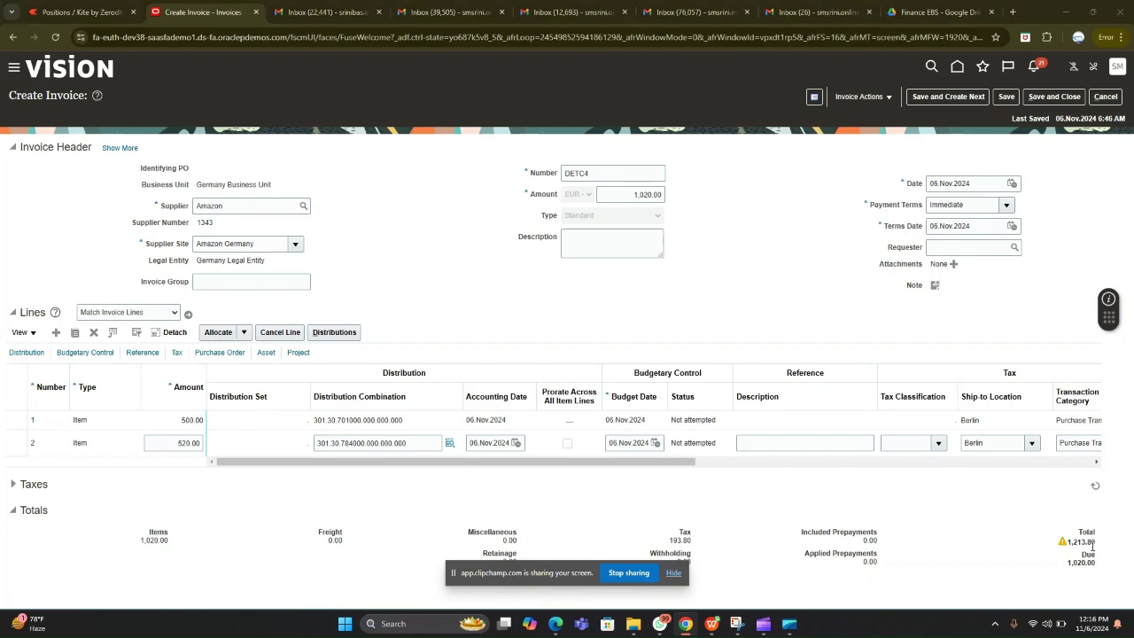
{"action": "key", "text": "alt+Tab"}
{"action": "left_click", "coordinate": [62, 186]}
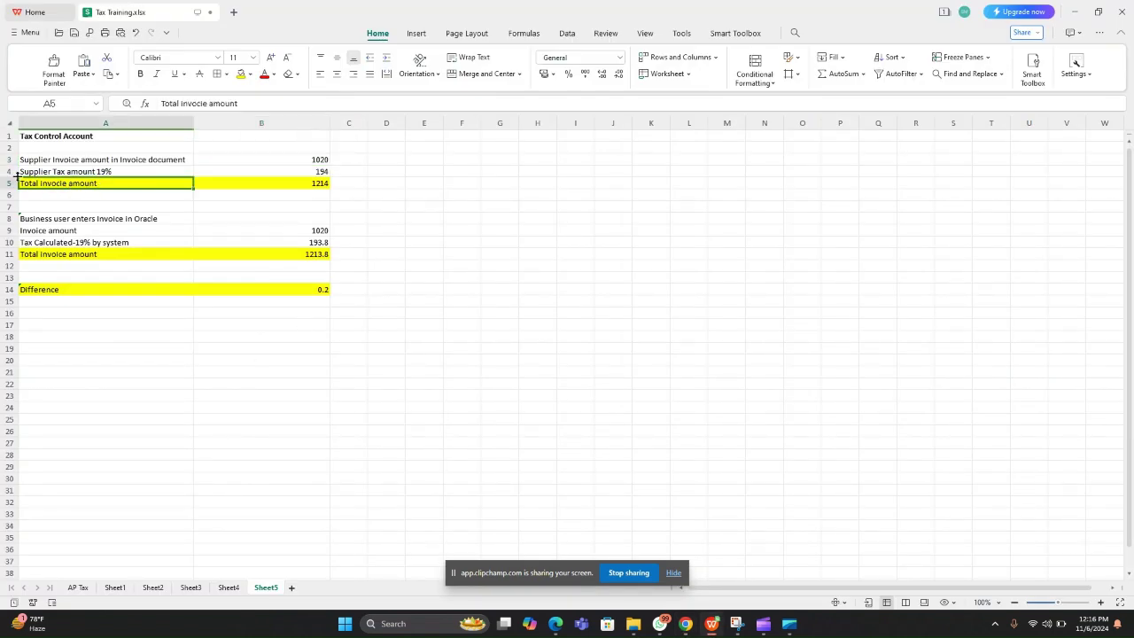
{"action": "left_click", "coordinate": [313, 188]}
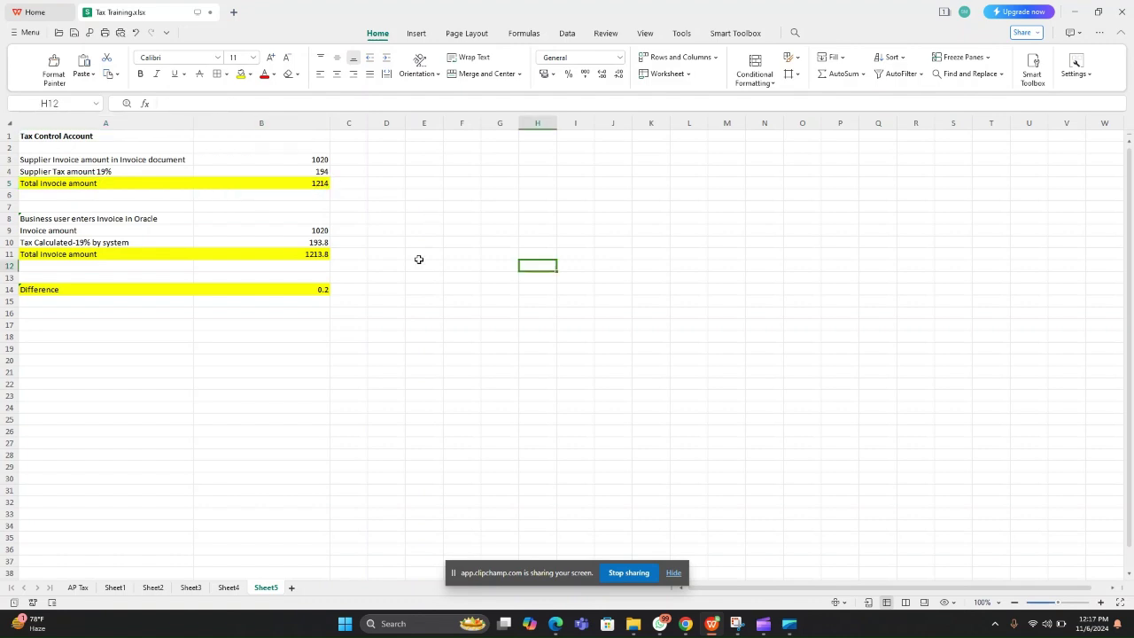
Switch back to the Oracle invoice, set the header amount to 1213.8 and check it against the invoice total.
{"action": "key", "text": "alt+Tab"}
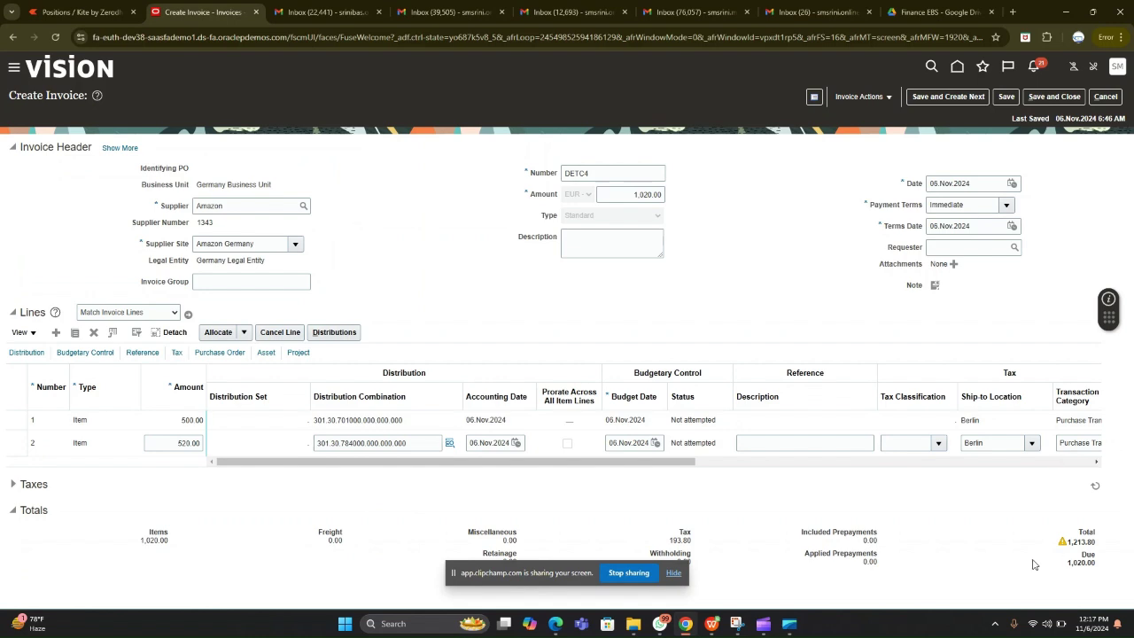
{"action": "double_click", "coordinate": [620, 195]}
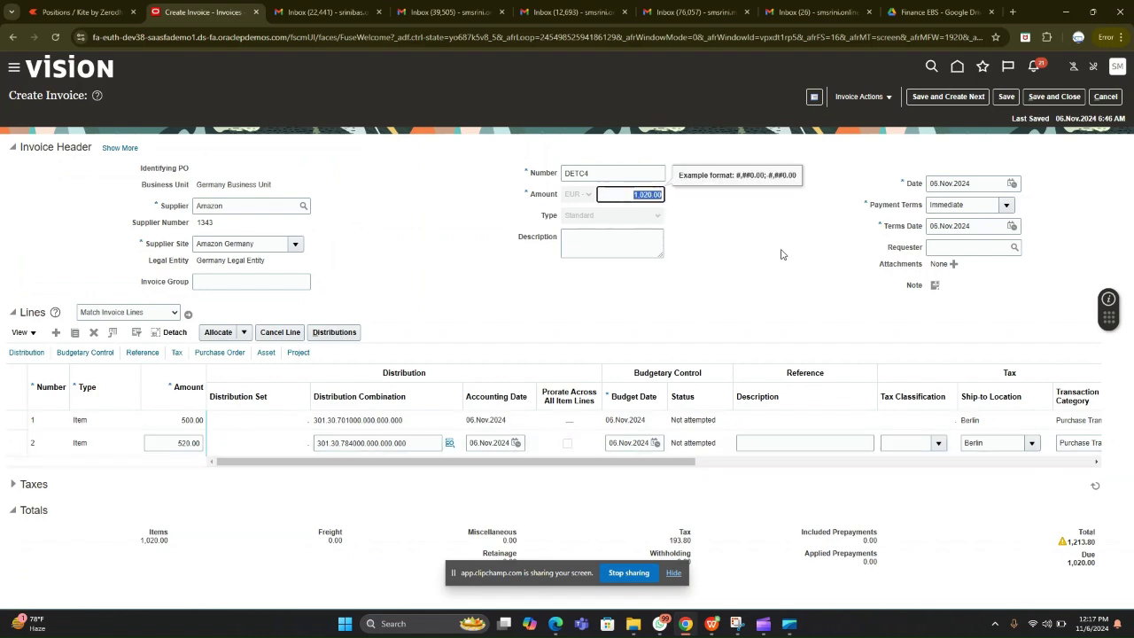
{"action": "type", "text": "1213.8"}
{"action": "left_click", "coordinate": [771, 260]}
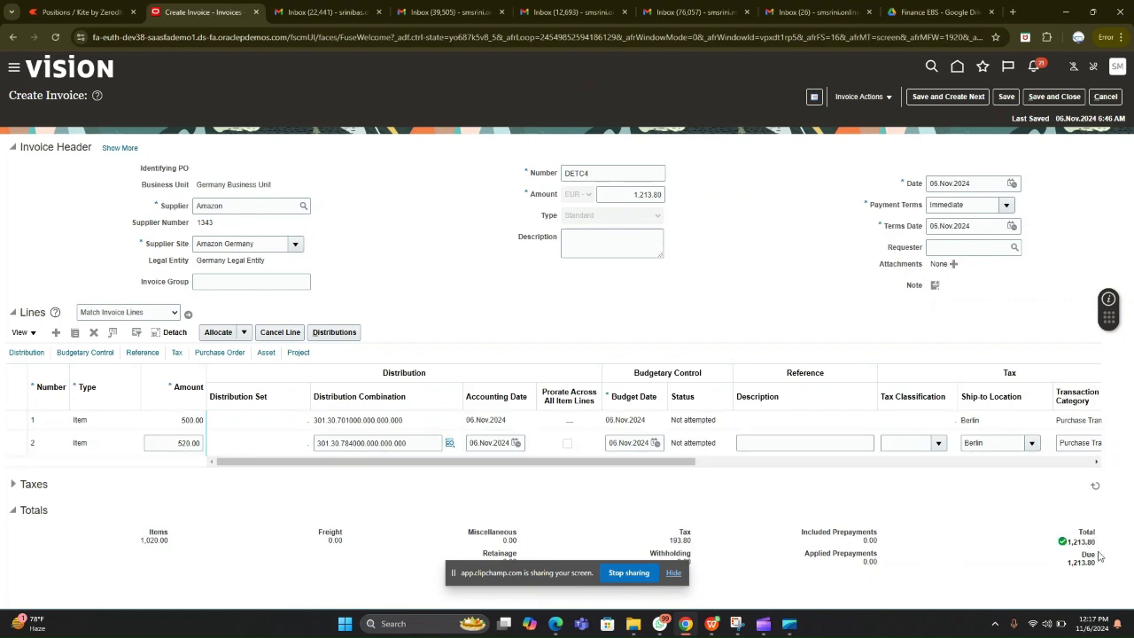
{"action": "left_click", "coordinate": [622, 195]}
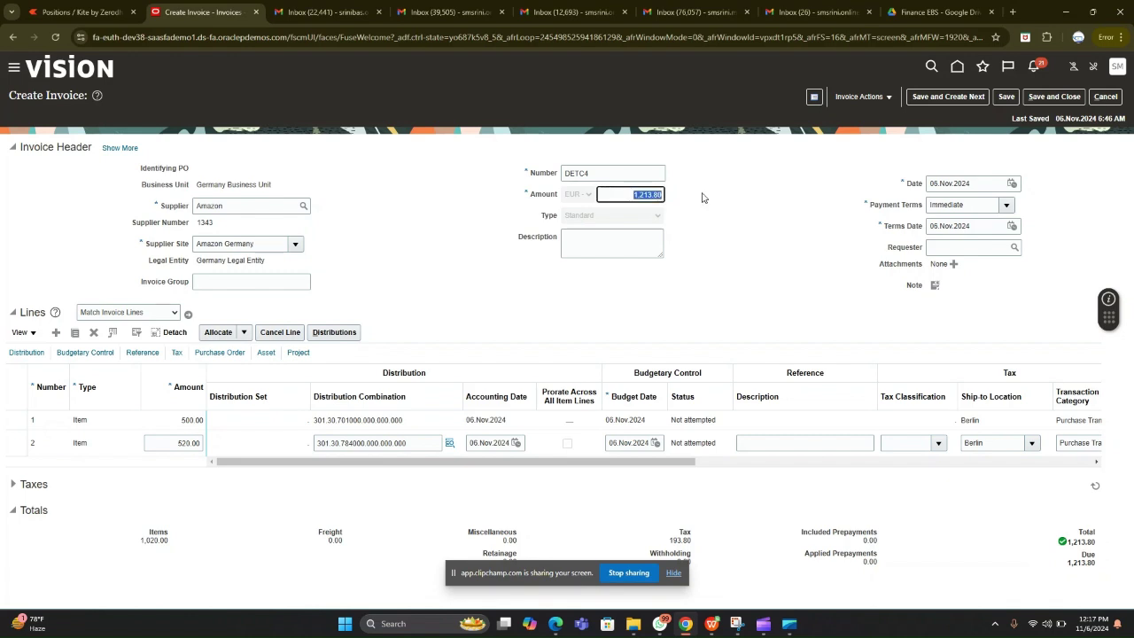
{"action": "left_click", "coordinate": [768, 238]}
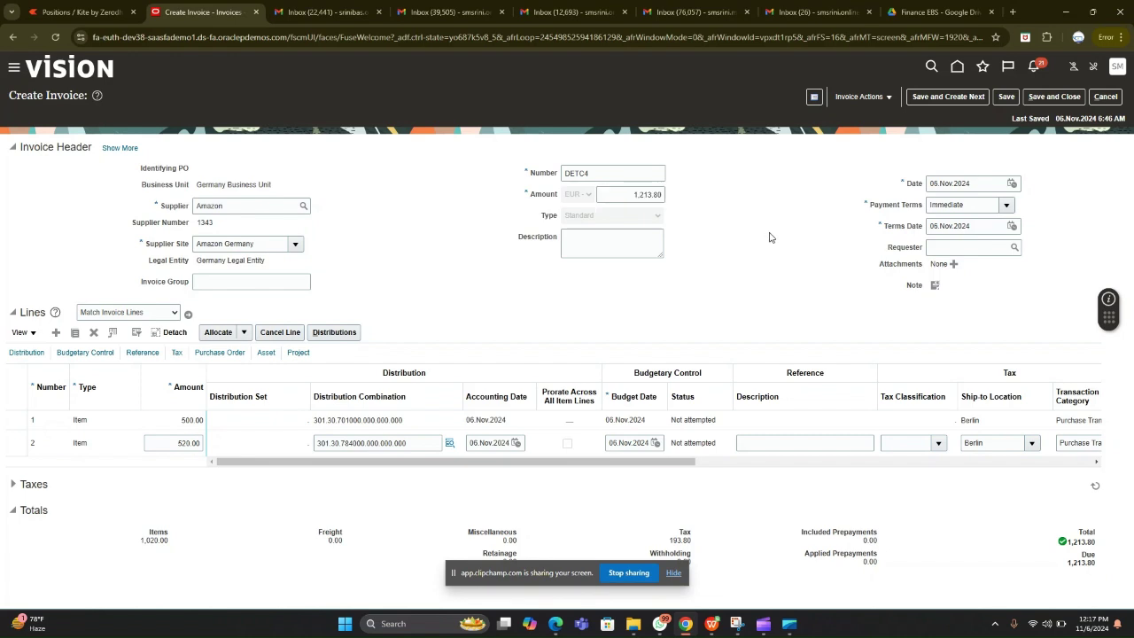
Look up the supplier's total invoice amount in the Tax Training.xlsx spreadsheet and set the Oracle invoice header amount to 1214.
{"action": "key", "text": "alt+Tab"}
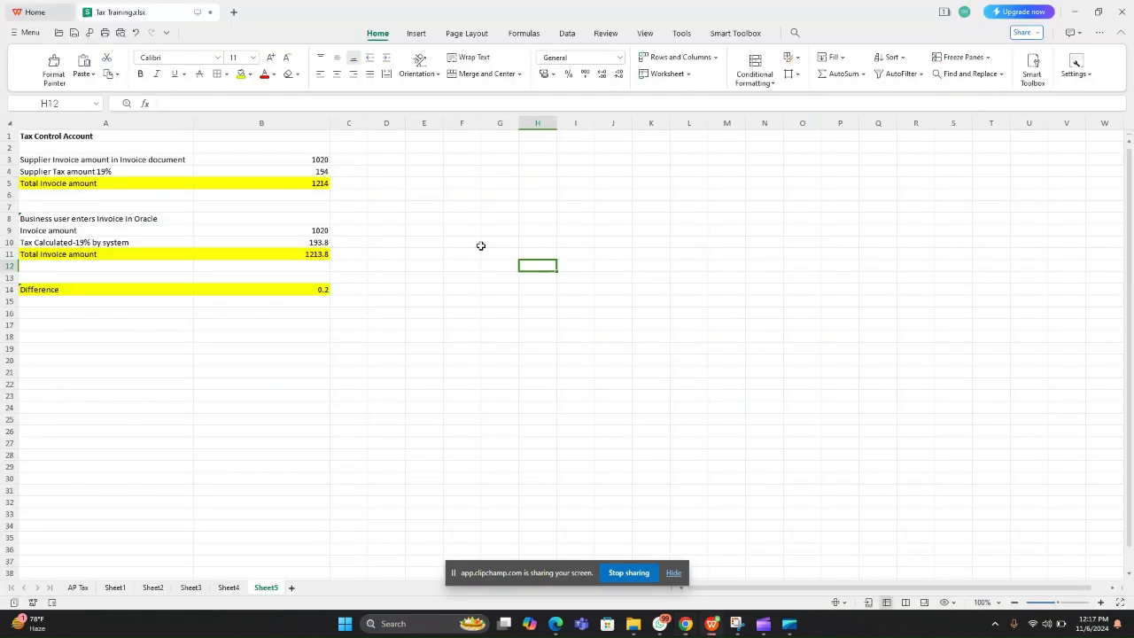
{"action": "left_click", "coordinate": [310, 183]}
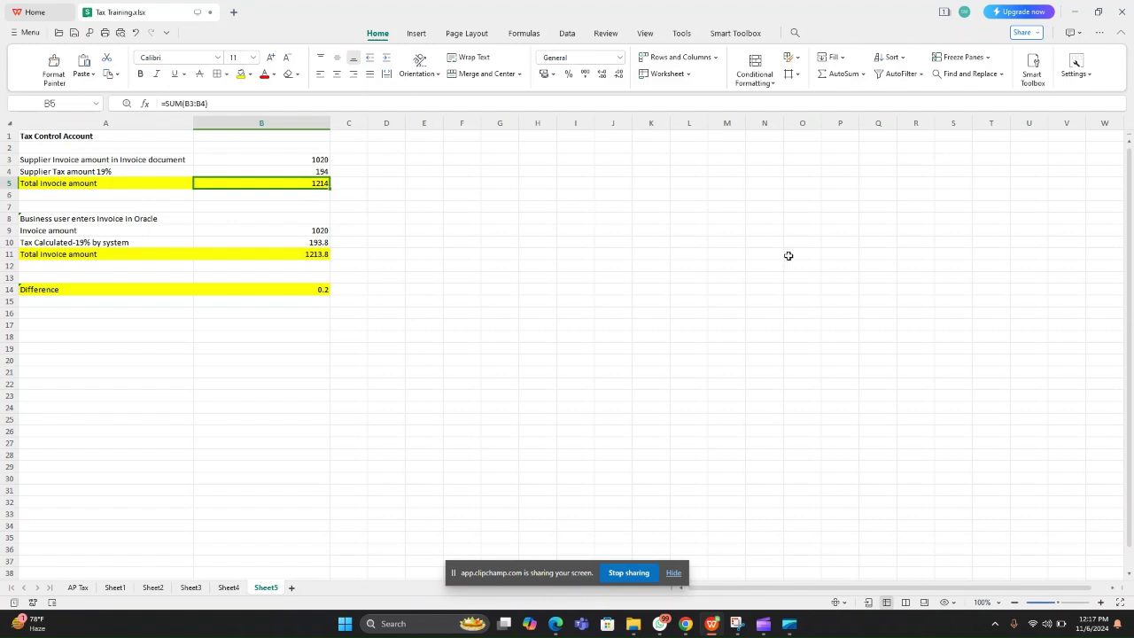
{"action": "key", "text": "alt+Tab"}
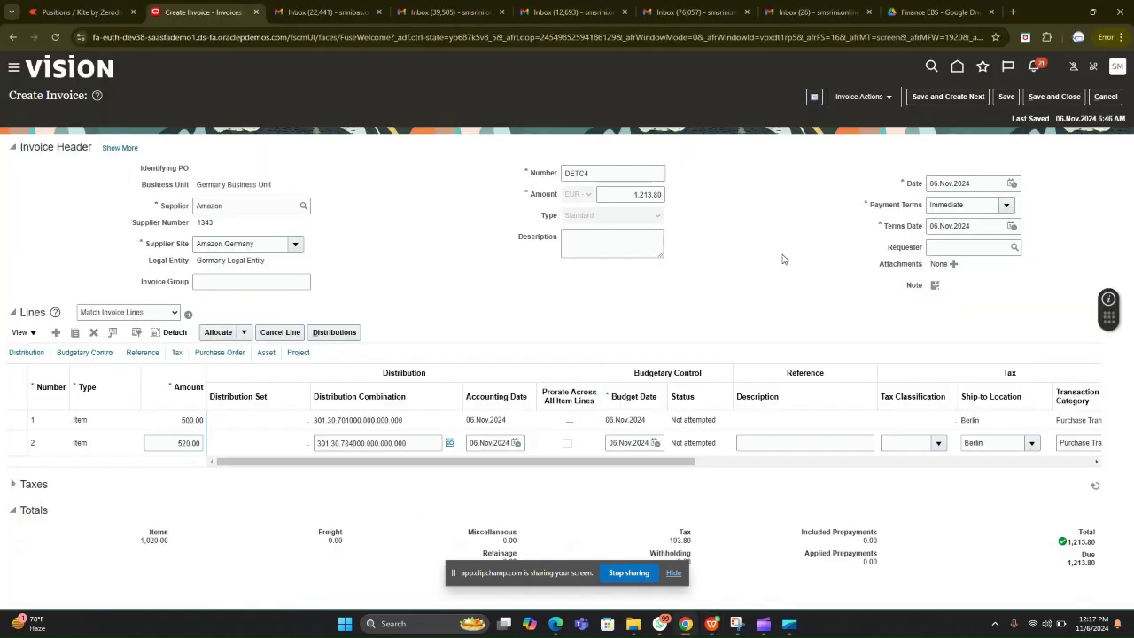
{"action": "left_click", "coordinate": [620, 193]}
{"action": "key", "text": "alt+Tab"}
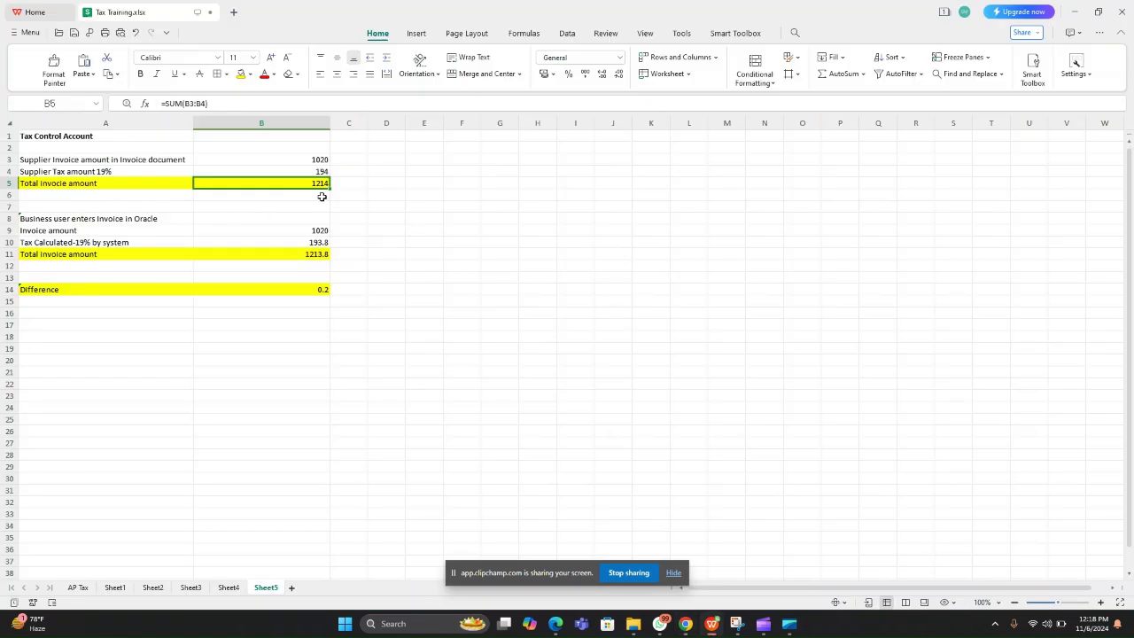
{"action": "left_click", "coordinate": [71, 183]}
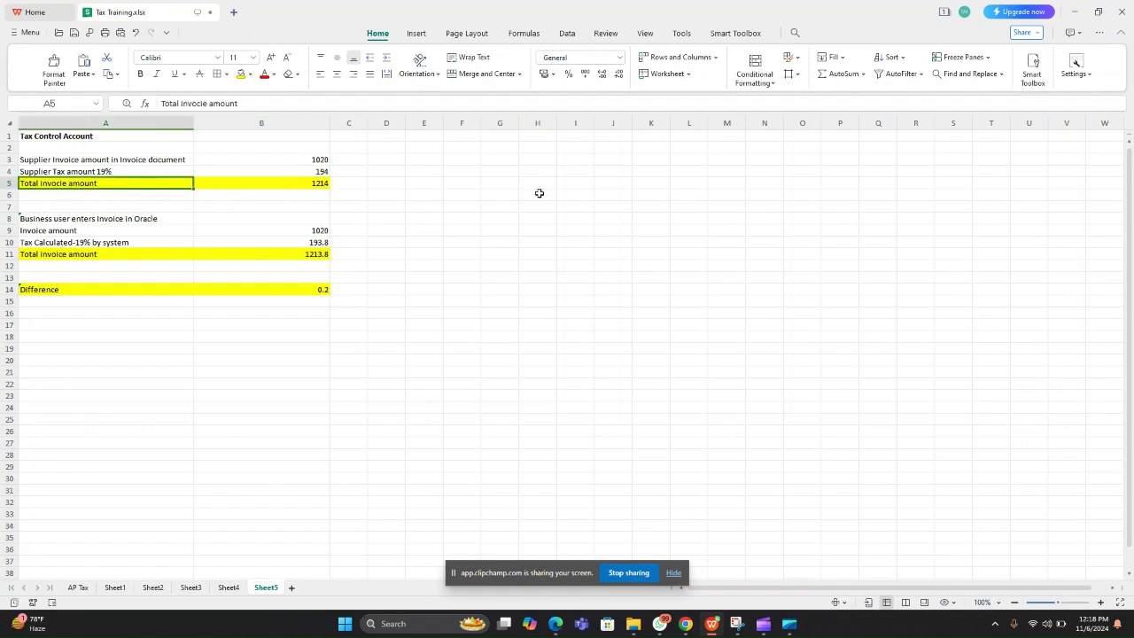
{"action": "left_click", "coordinate": [302, 184]}
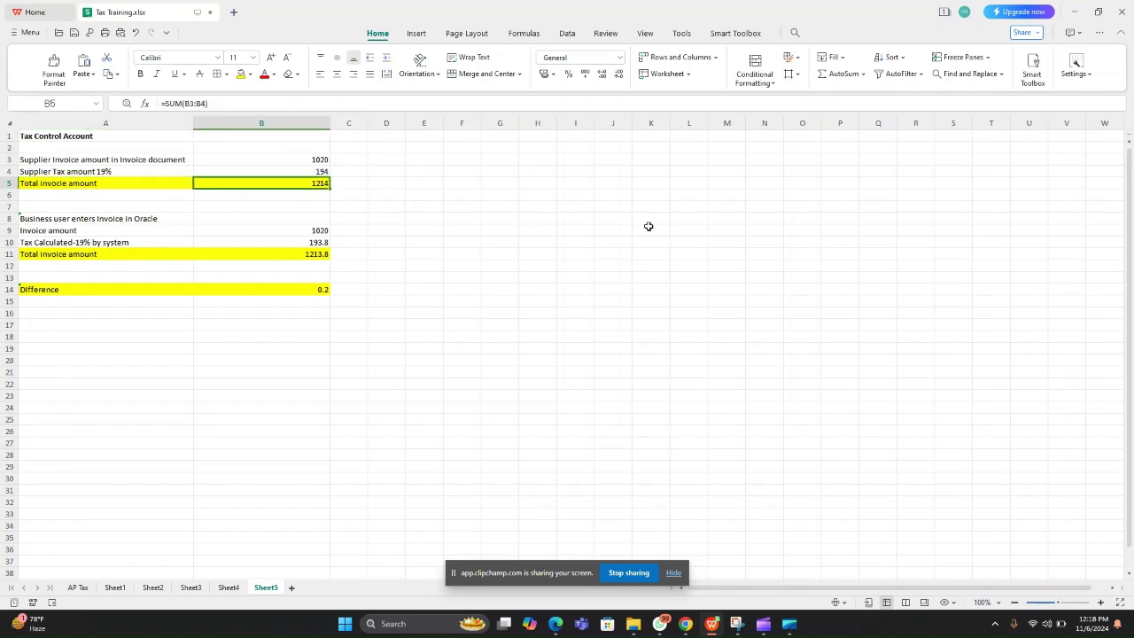
{"action": "key", "text": "alt+Tab"}
{"action": "double_click", "coordinate": [618, 195]}
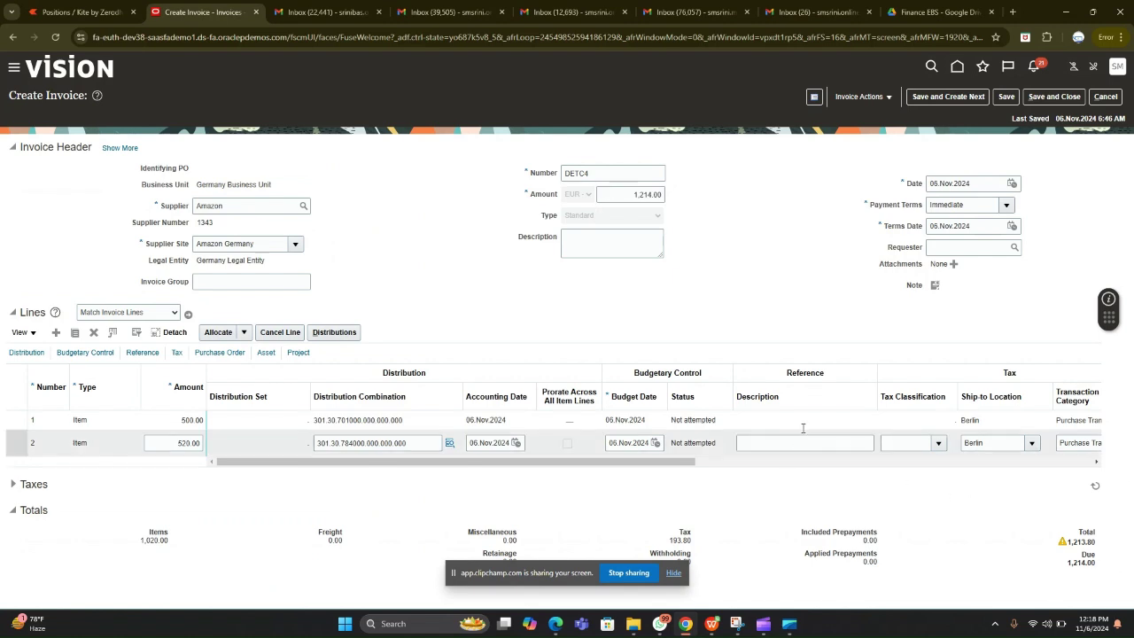
Validate the invoice with its 1,214.00 header amount.
{"action": "left_click", "coordinate": [888, 102]}
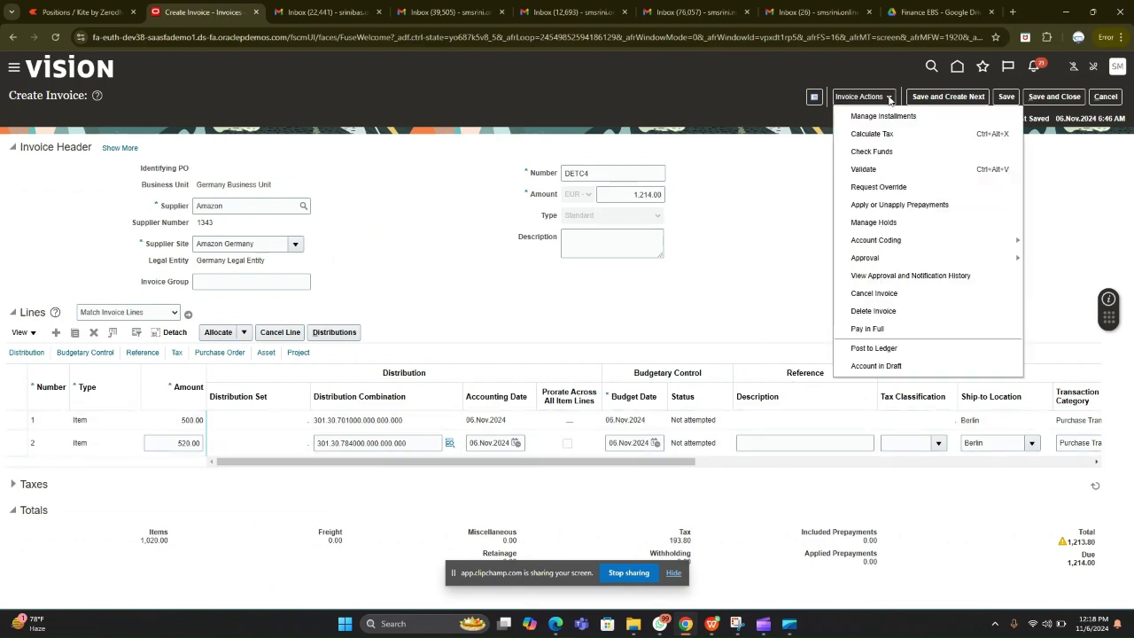
{"action": "left_click", "coordinate": [872, 169]}
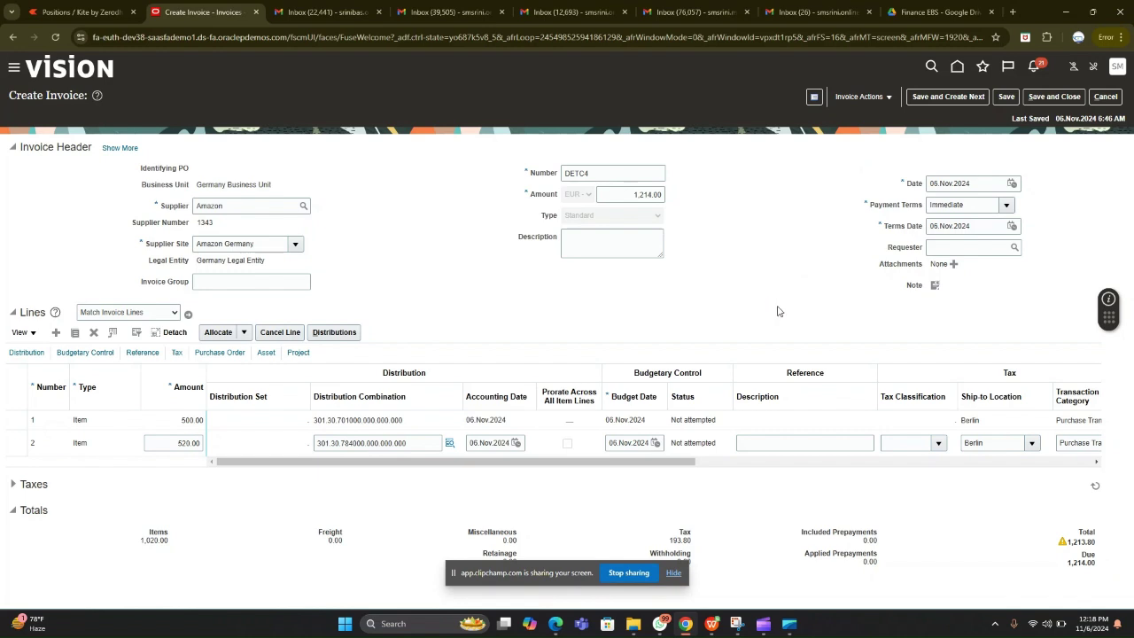
{"action": "left_click", "coordinate": [693, 225]}
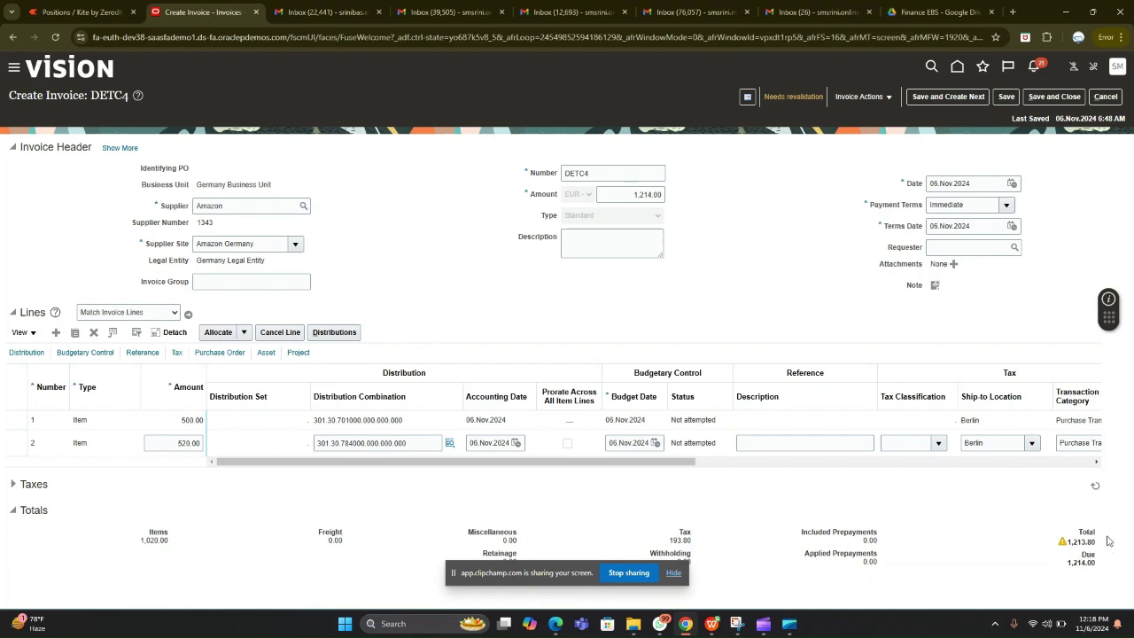
Recheck the system and supplier totals in the Tax Training.xlsx spreadsheet against the Oracle invoice header amount.
{"action": "key", "text": "alt+Tab"}
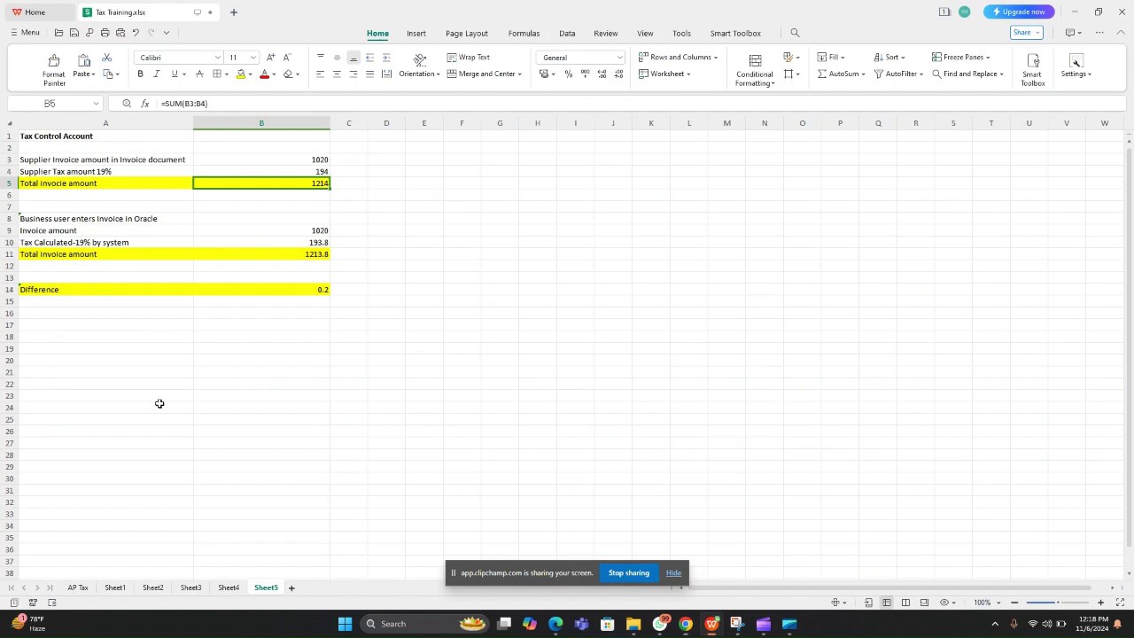
{"action": "key", "text": "alt+Tab"}
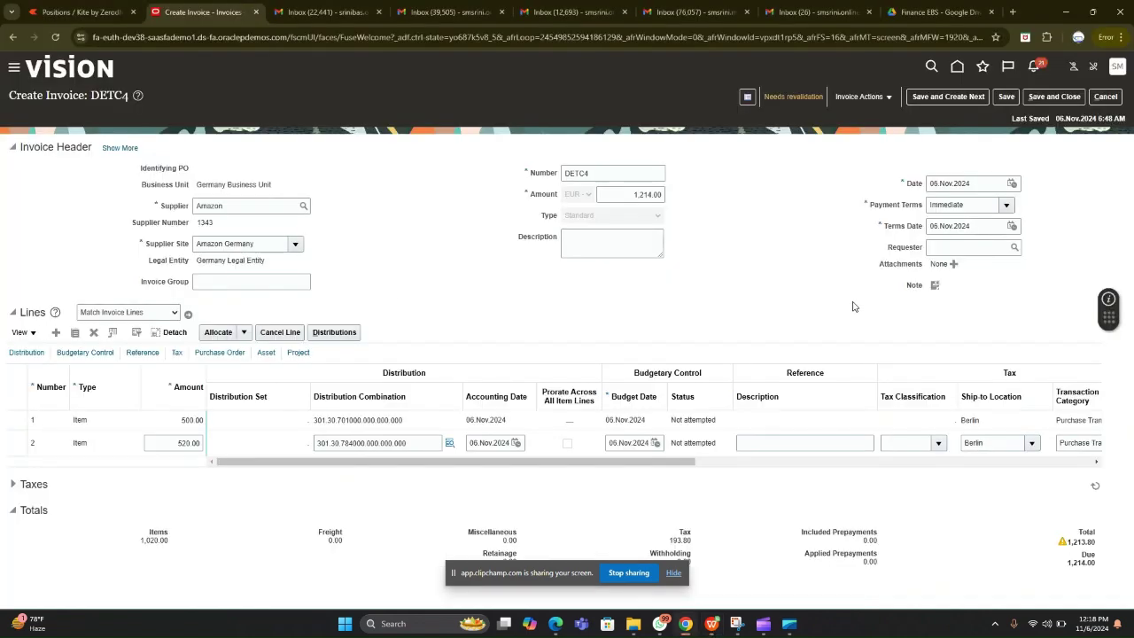
{"action": "left_click", "coordinate": [623, 193]}
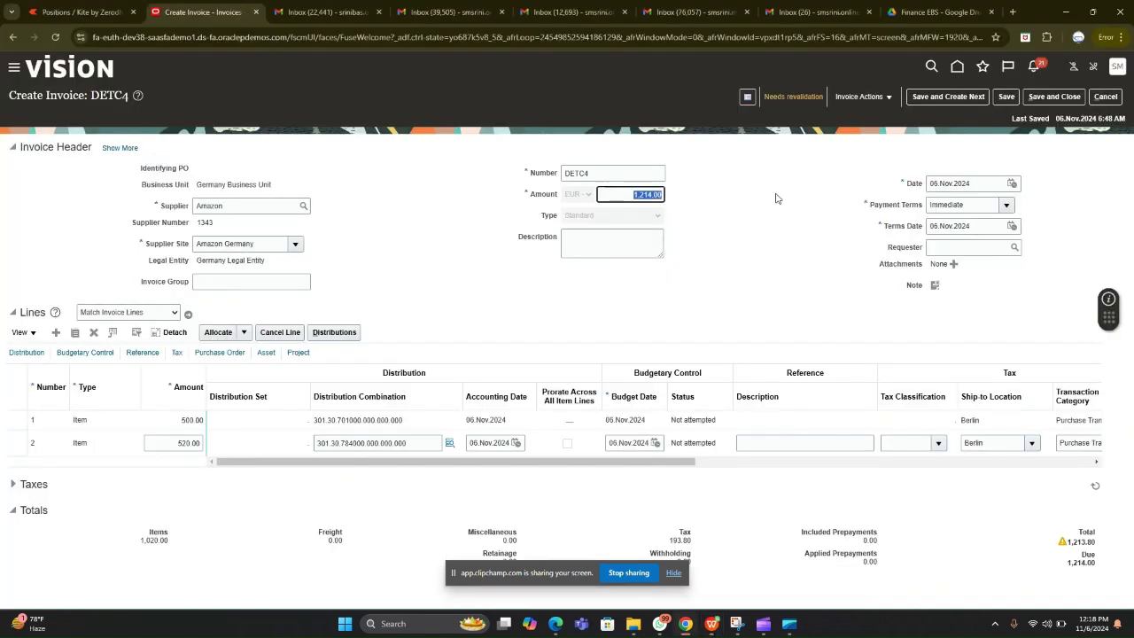
Open the line variance hold from the invoice summary, read its hold reason and close the hold details.
{"action": "left_click", "coordinate": [816, 112]}
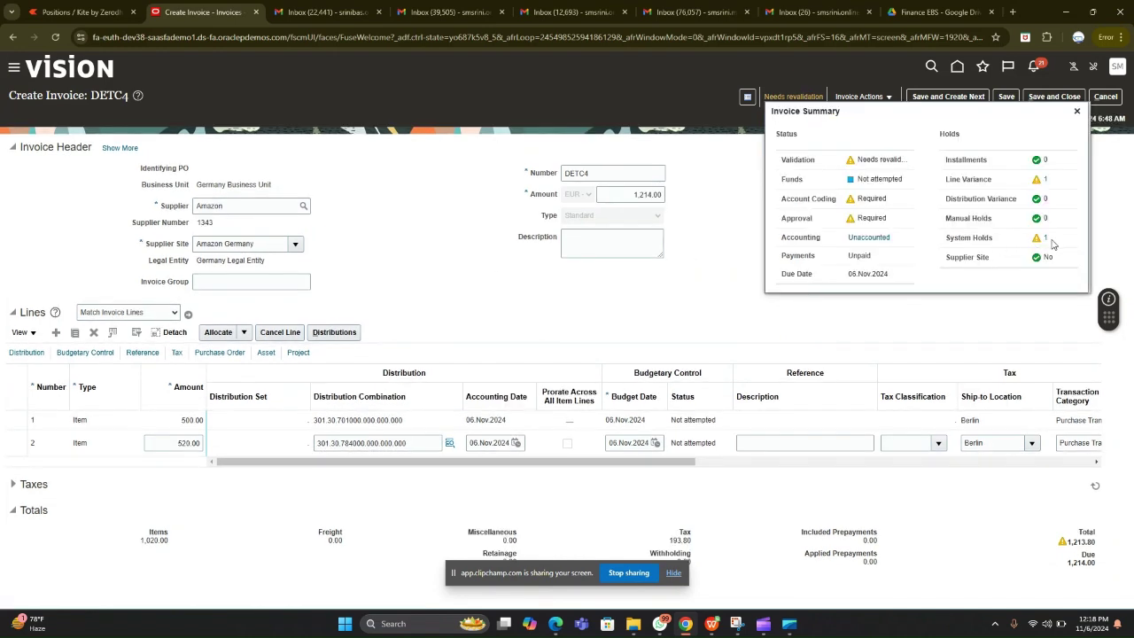
{"action": "left_click", "coordinate": [1045, 179]}
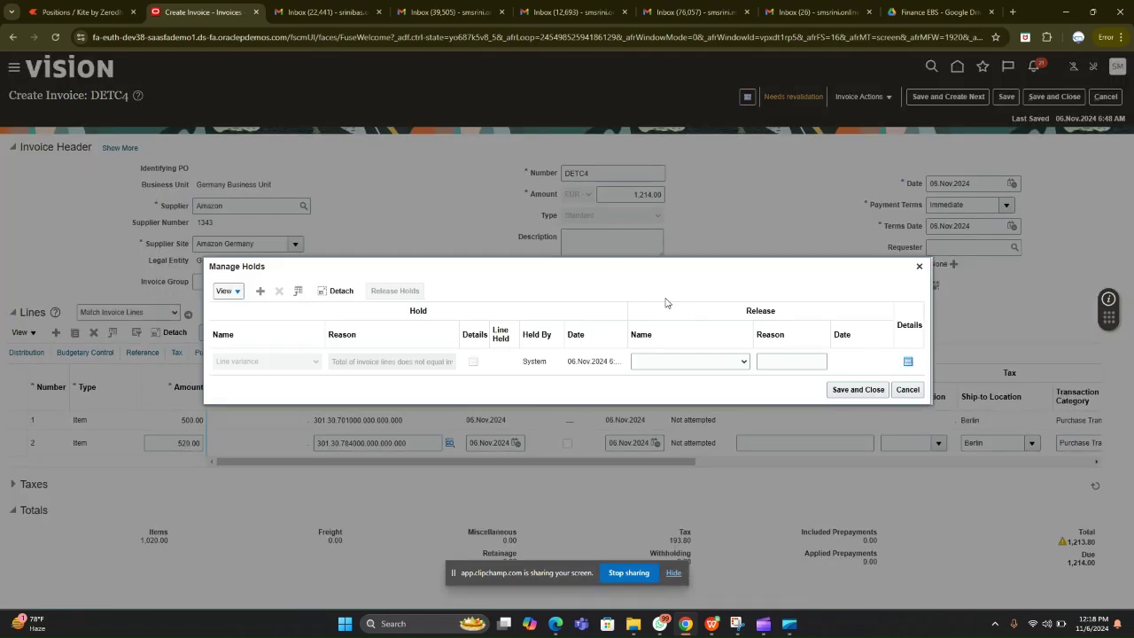
{"action": "left_click_drag", "start_coordinate": [330, 368], "coordinate": [468, 381]}
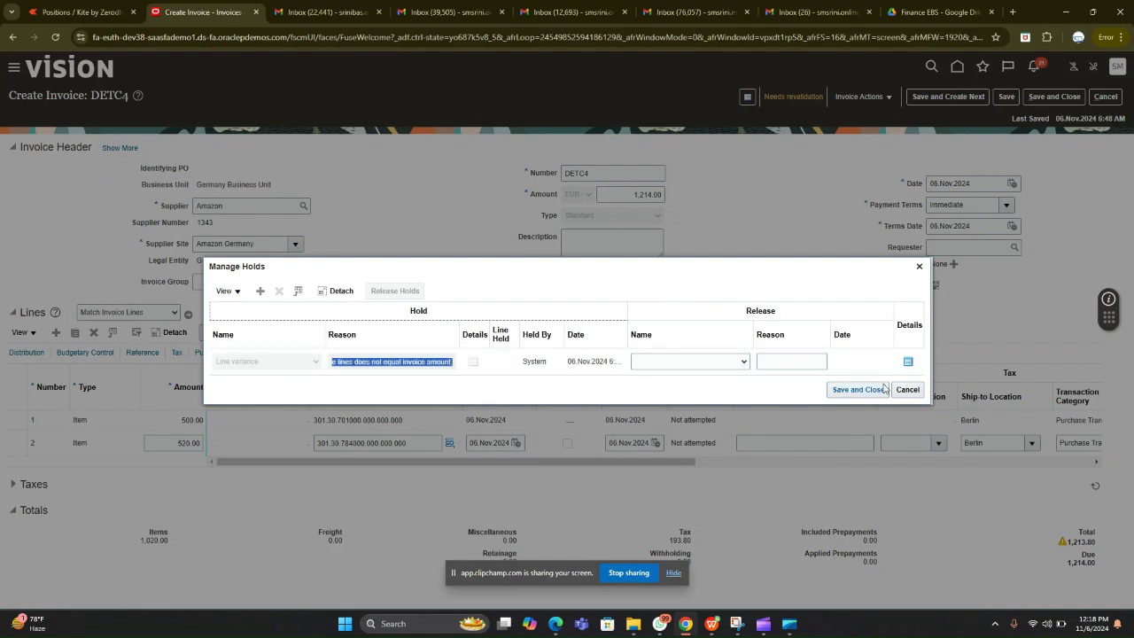
{"action": "left_click", "coordinate": [918, 266]}
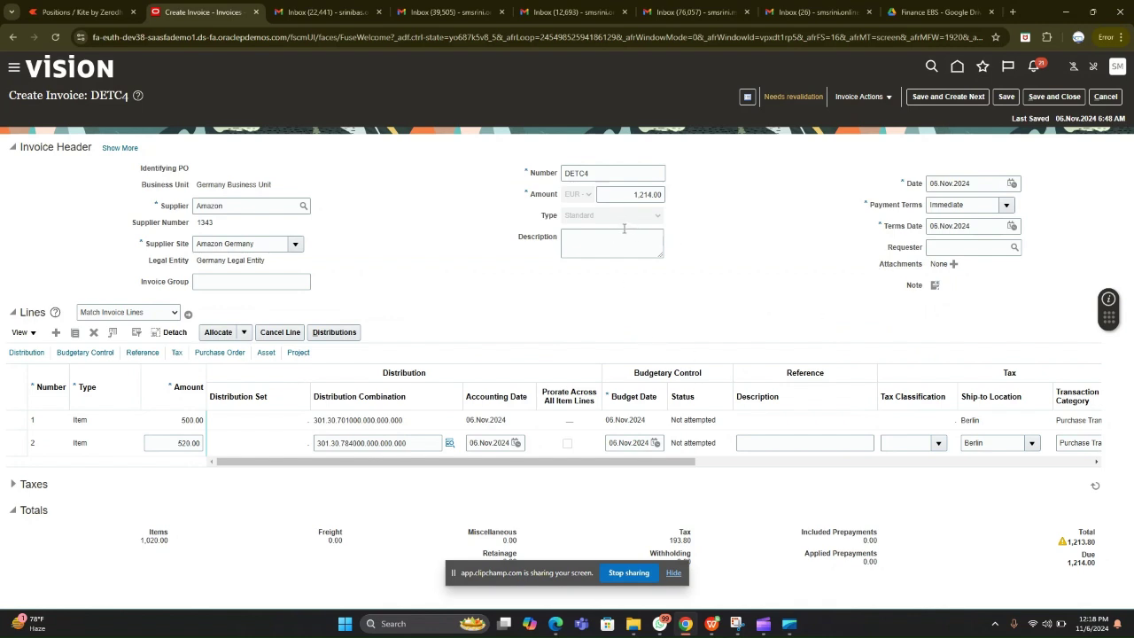
Show the full invoice header details and open the tax Control Amount for entry.
{"action": "left_click", "coordinate": [620, 194]}
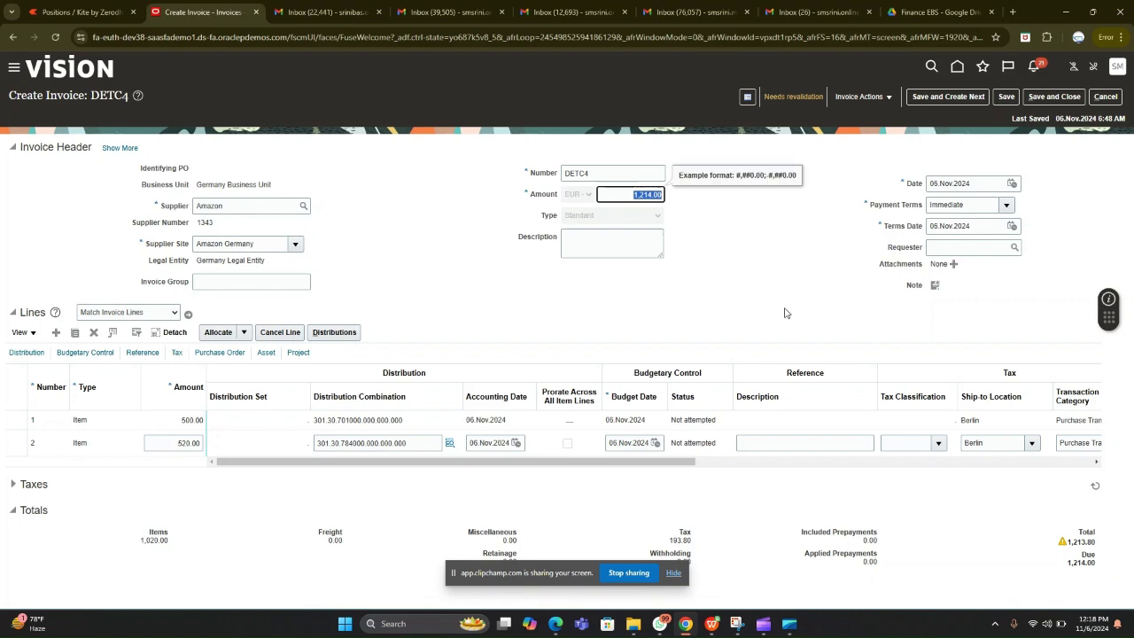
{"action": "left_click", "coordinate": [809, 275]}
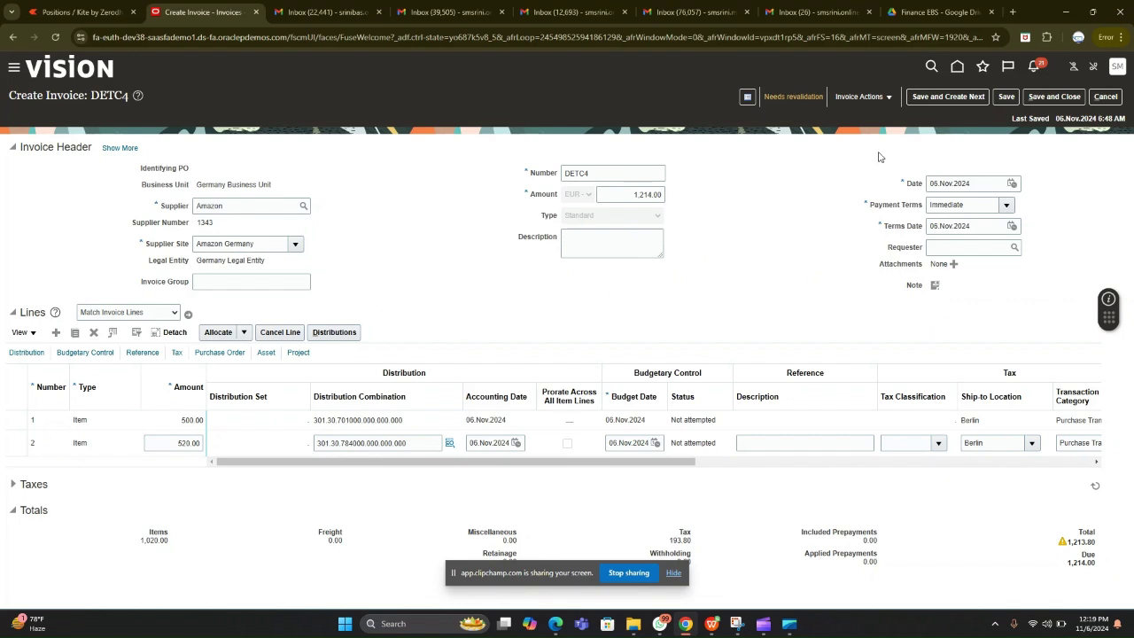
{"action": "left_click", "coordinate": [124, 148]}
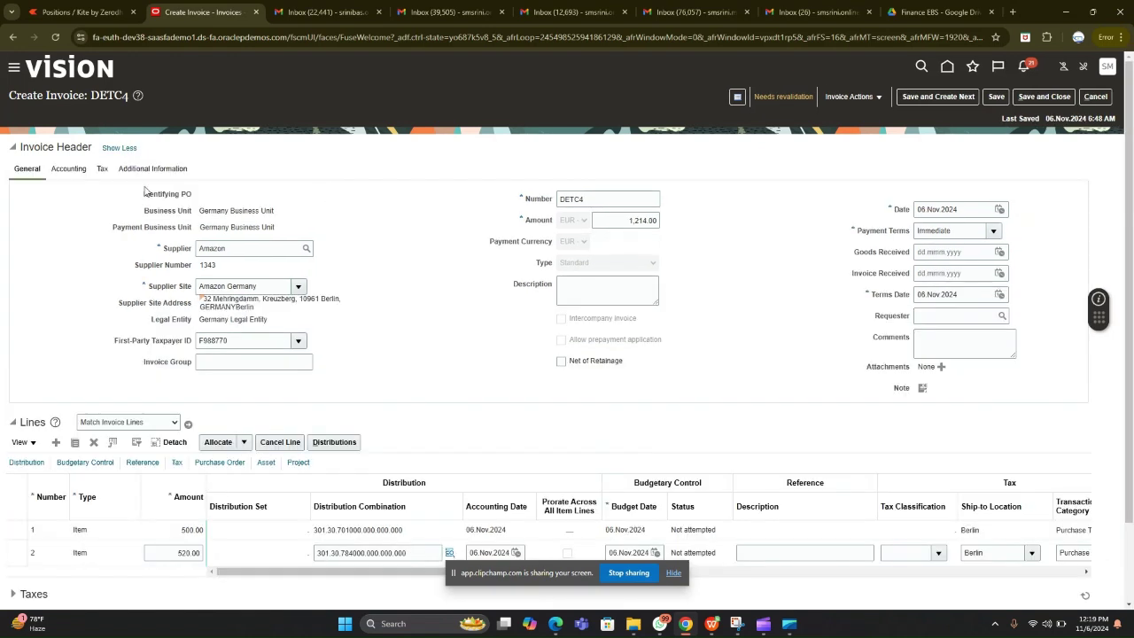
{"action": "left_click", "coordinate": [104, 170]}
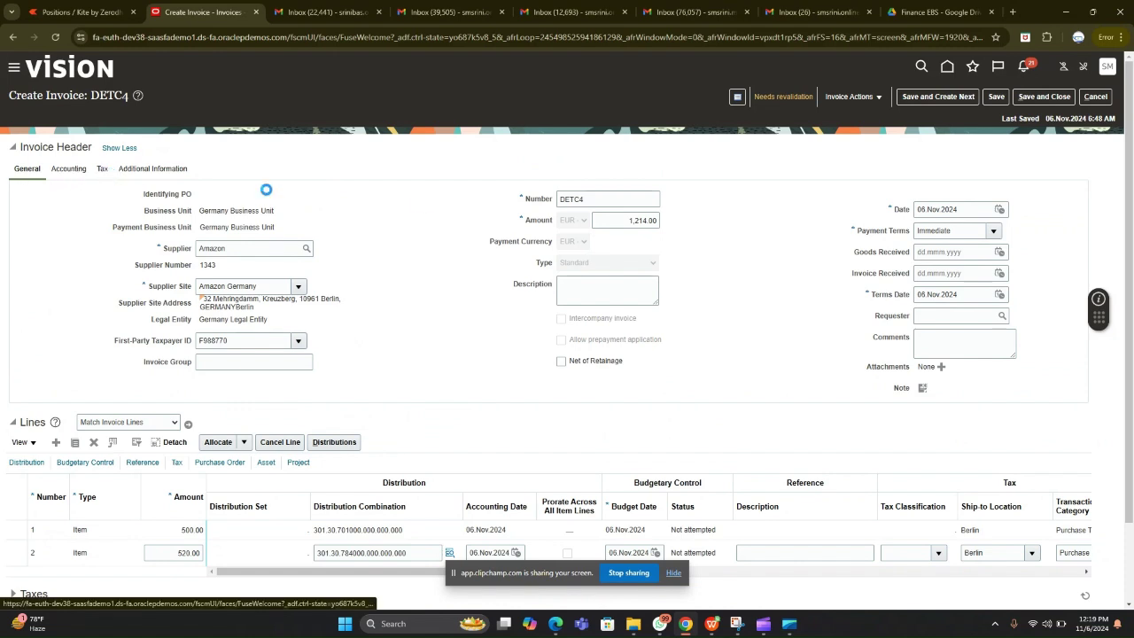
{"action": "left_click", "coordinate": [359, 221]}
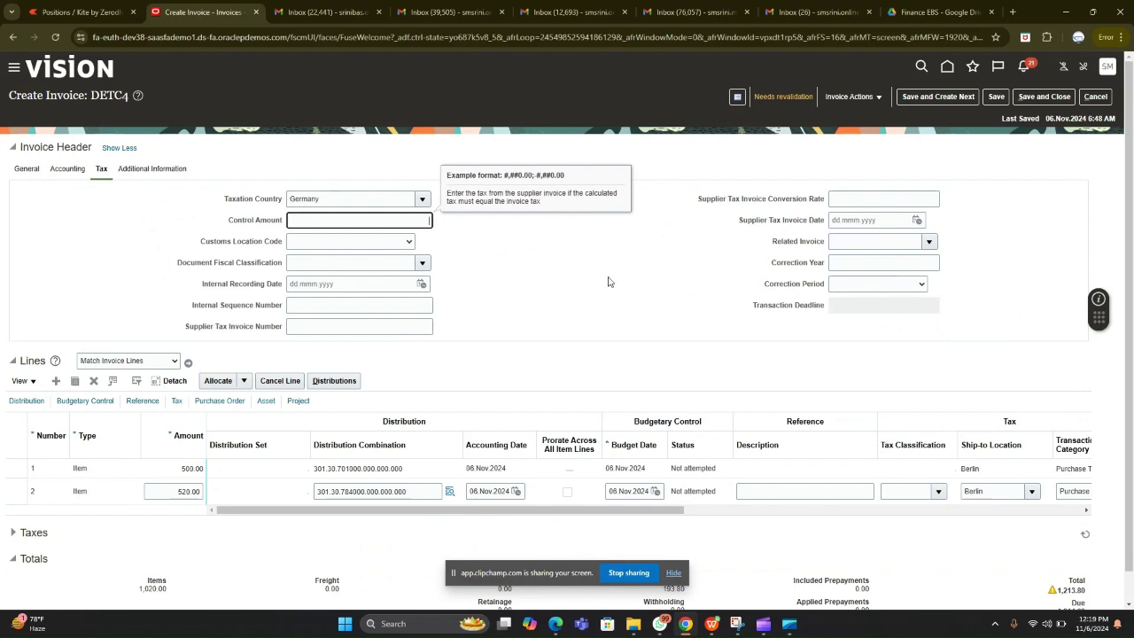
Look up the supplier's 19% tax amount and total invoice amount in the Tax Training.xlsx spreadsheet.
{"action": "key", "text": "alt+Tab"}
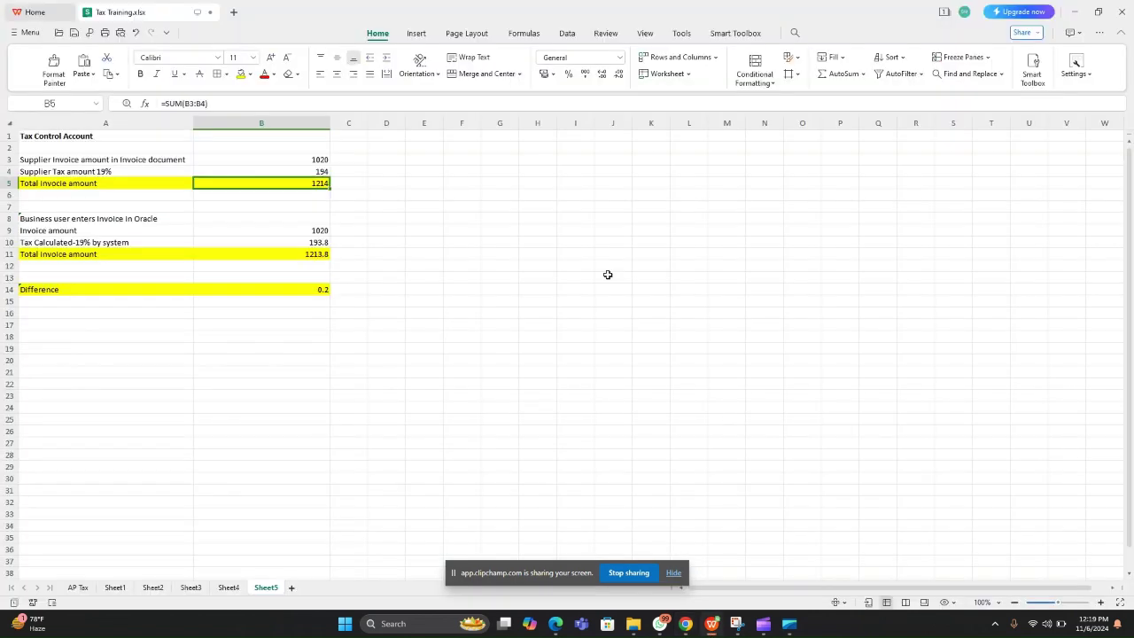
{"action": "left_click", "coordinate": [232, 211]}
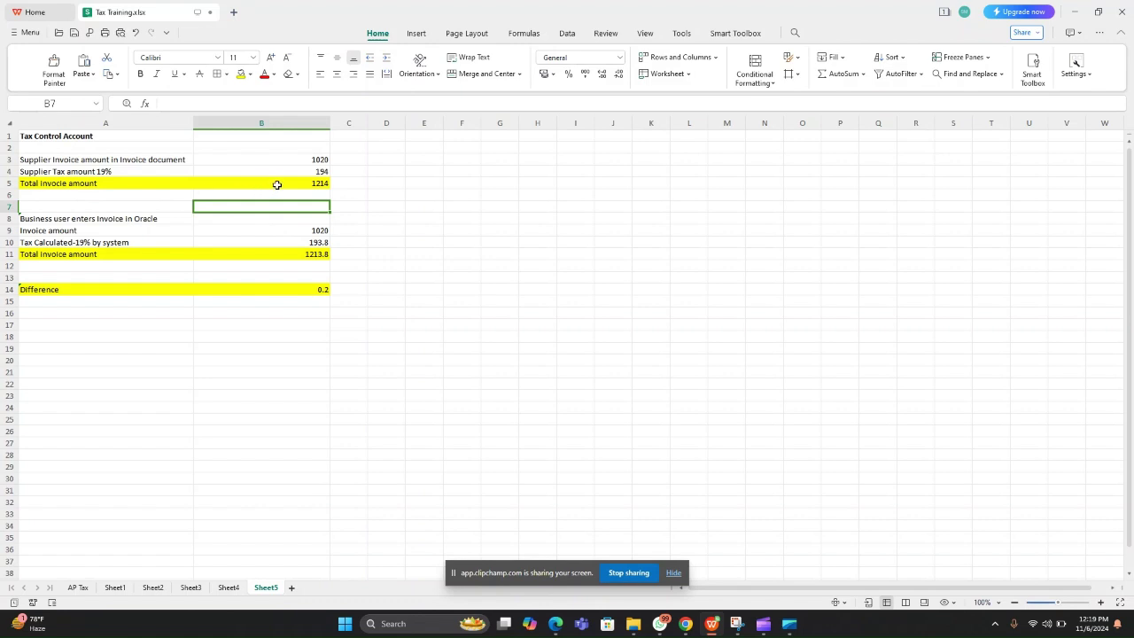
{"action": "left_click", "coordinate": [150, 193]}
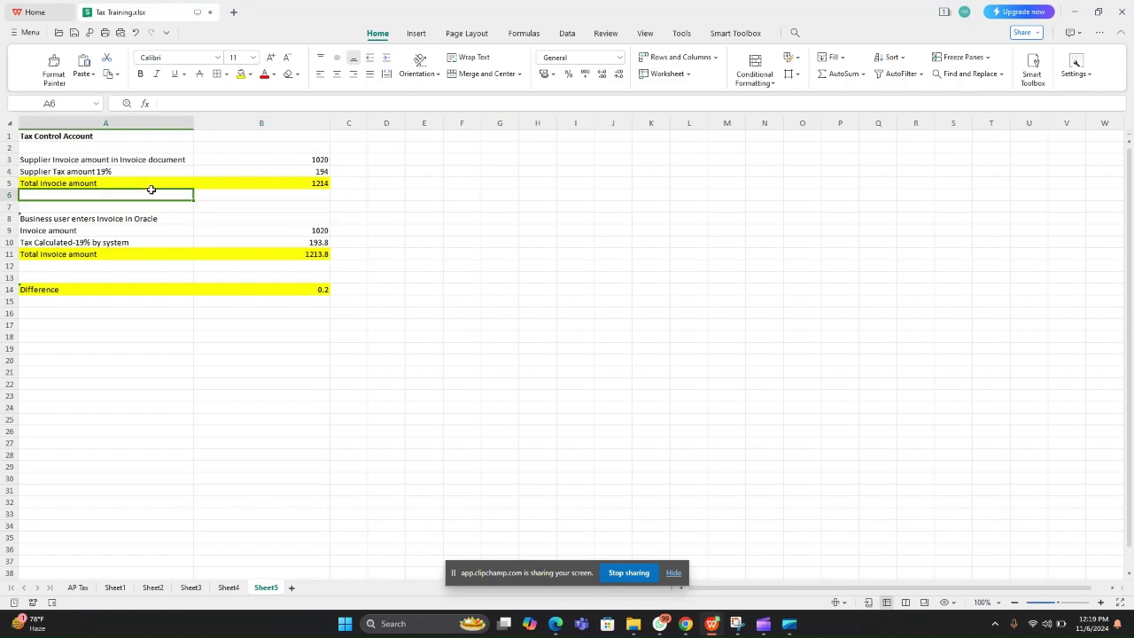
{"action": "left_click", "coordinate": [204, 181]}
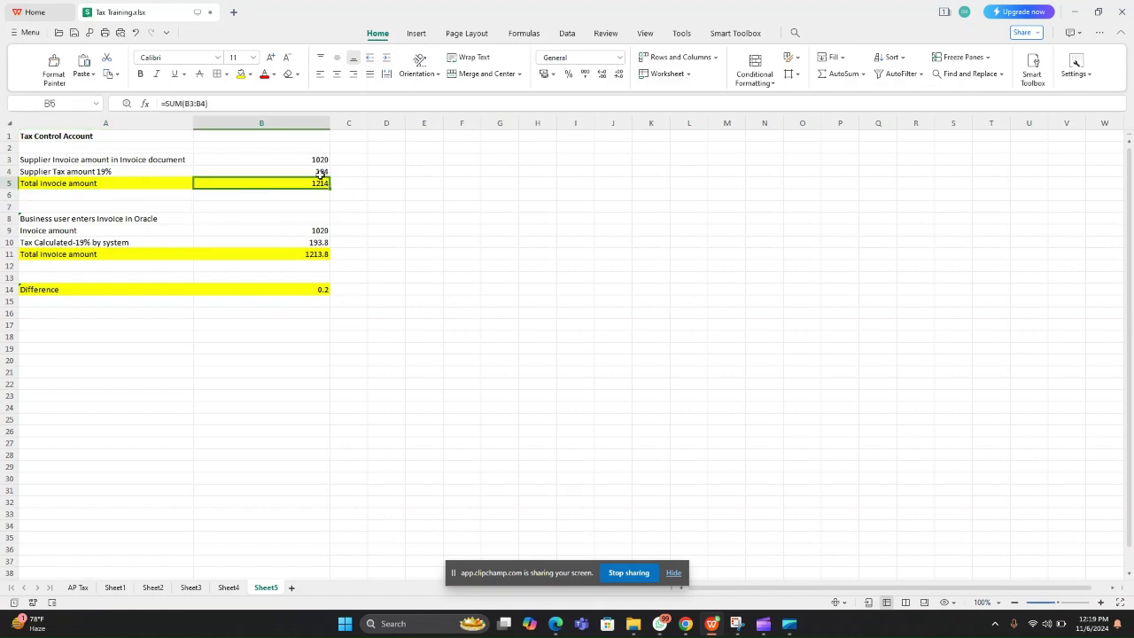
{"action": "left_click", "coordinate": [294, 172]}
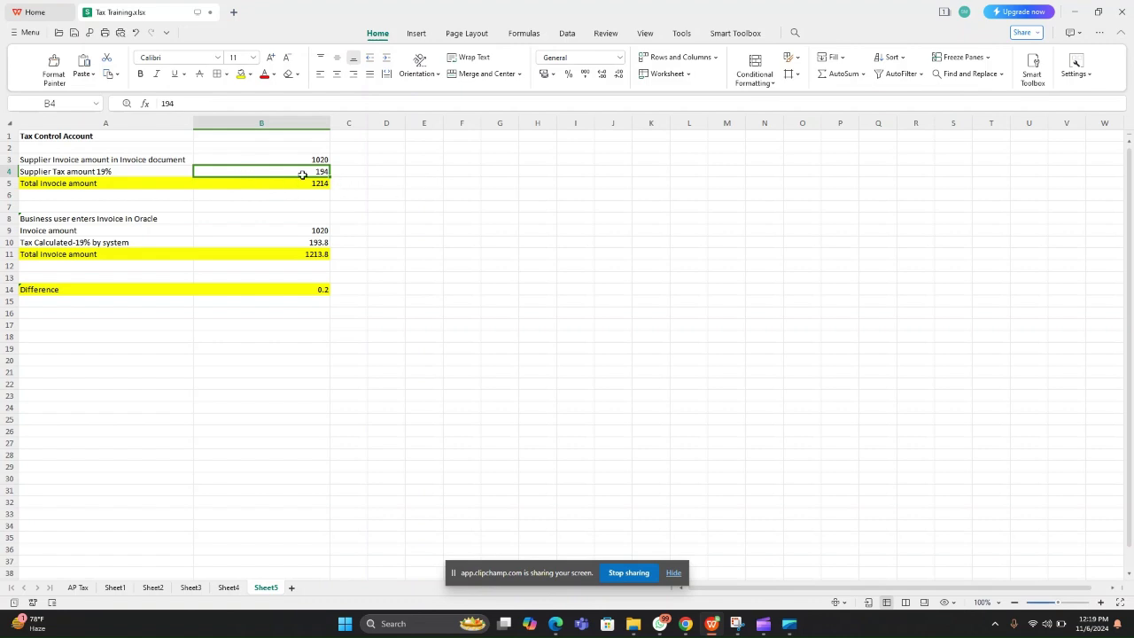
Return to the Oracle invoice and set the header's tax Control Amount to 194.
{"action": "key", "text": "alt+Tab"}
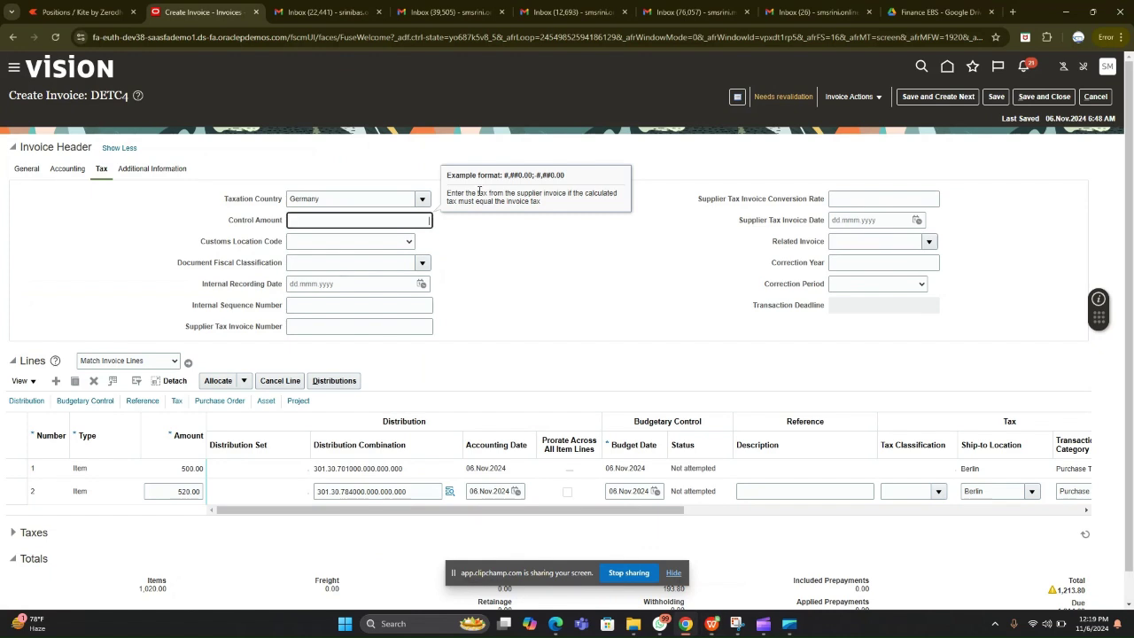
{"action": "type", "text": "194"}
{"action": "left_click", "coordinate": [472, 247]}
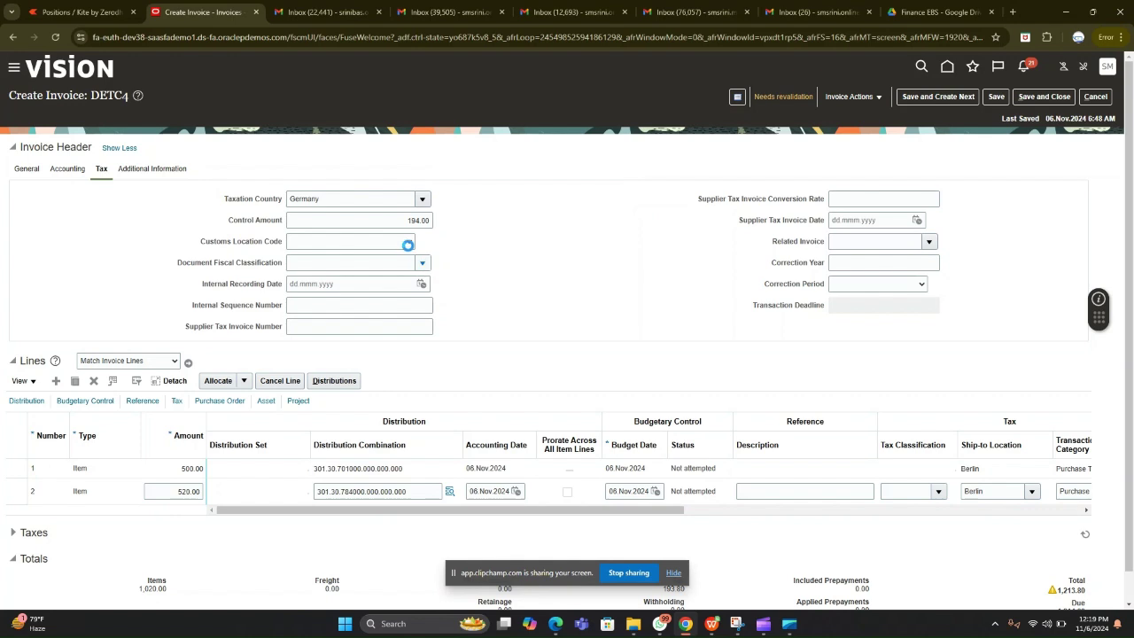
{"action": "left_click_drag", "start_coordinate": [394, 222], "coordinate": [469, 227]}
{"action": "left_click", "coordinate": [643, 303]}
{"action": "left_click_drag", "start_coordinate": [369, 224], "coordinate": [544, 228]}
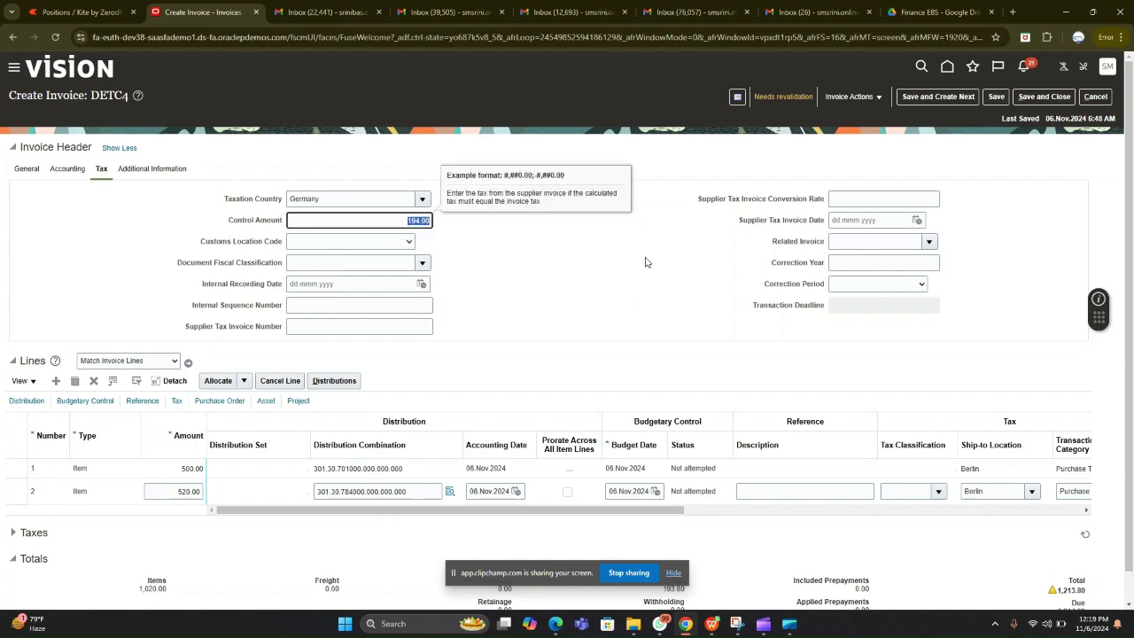
Validate the invoice with its tax control amount and dismiss the voucher number message.
{"action": "left_click", "coordinate": [872, 97]}
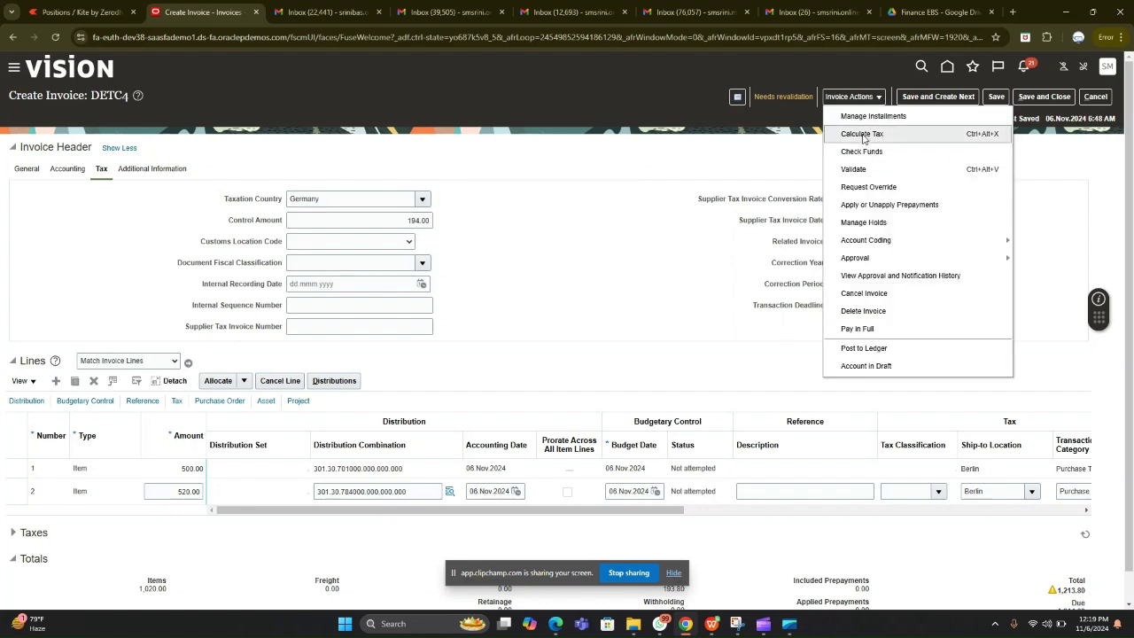
{"action": "left_click", "coordinate": [694, 162]}
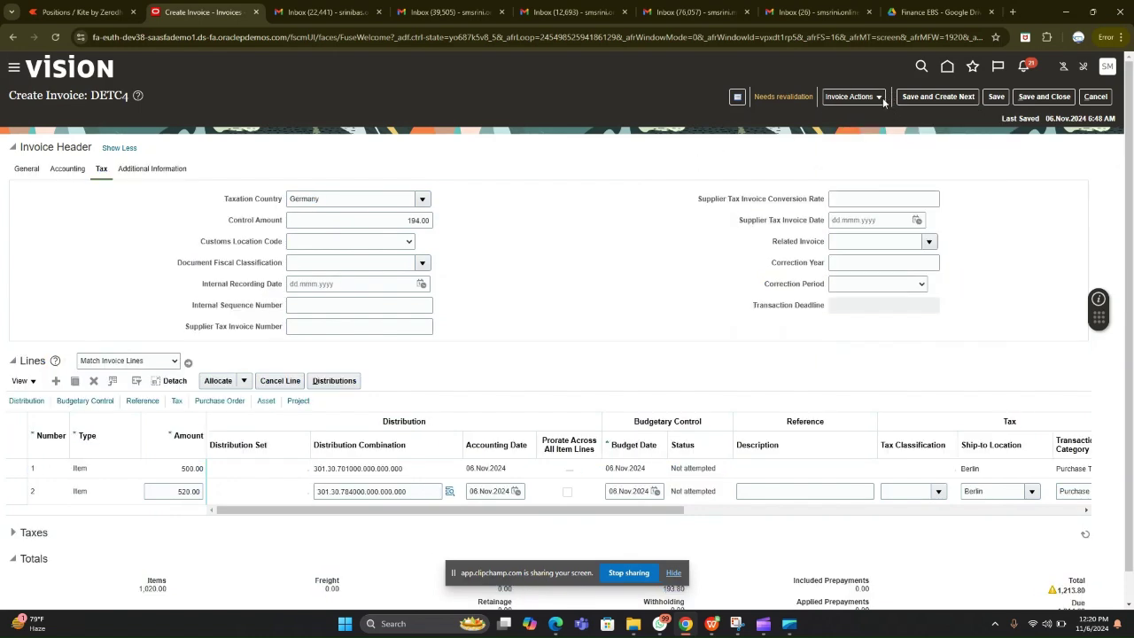
{"action": "left_click", "coordinate": [880, 99]}
{"action": "left_click", "coordinate": [864, 170]}
{"action": "scroll", "coordinate": [642, 213], "scroll_direction": "down", "scroll_amount": 1}
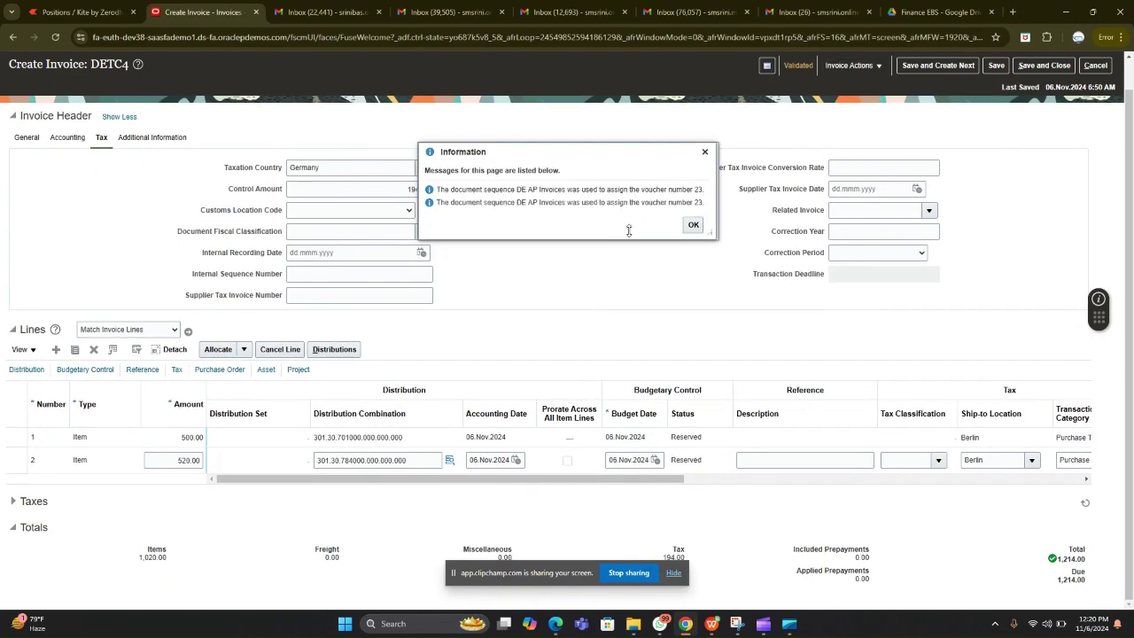
{"action": "left_click", "coordinate": [691, 223]}
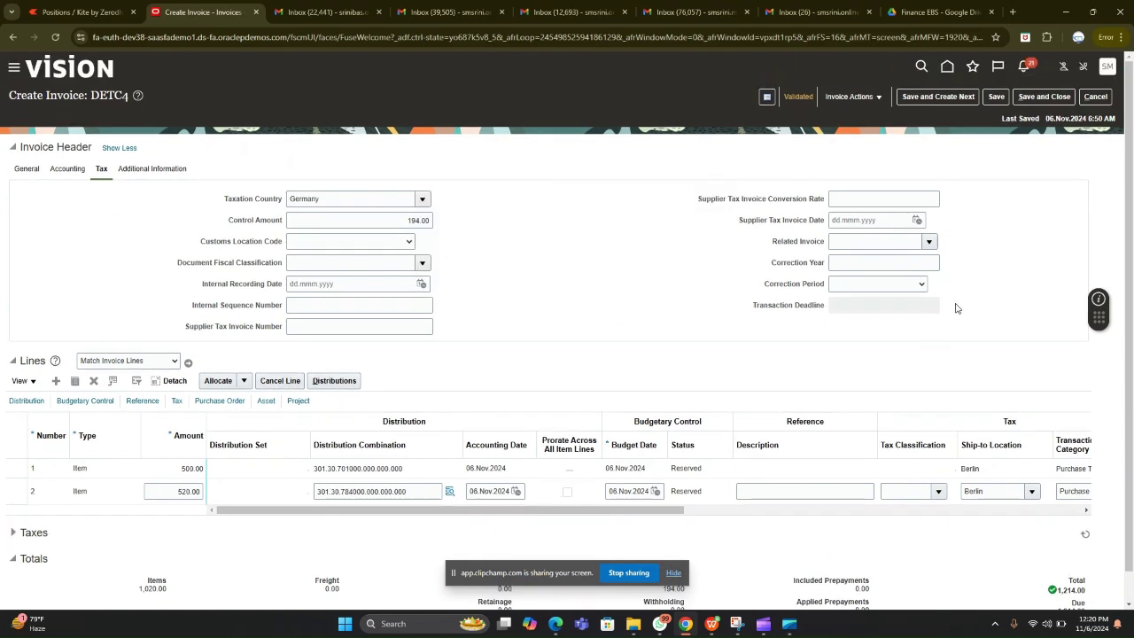
Compare the Oracle invoice total with the system-calculated total in Tax Training.xlsx, and recheck the tax control amount.
{"action": "scroll", "coordinate": [965, 318], "scroll_direction": "down", "scroll_amount": 1}
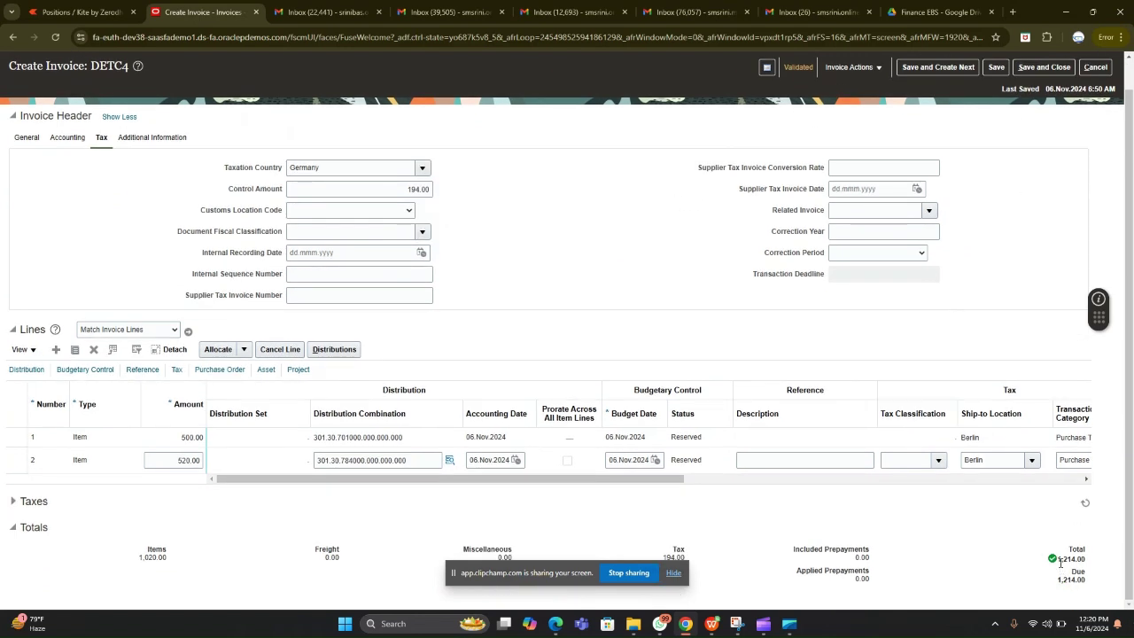
{"action": "left_click_drag", "start_coordinate": [1060, 562], "coordinate": [1090, 571]}
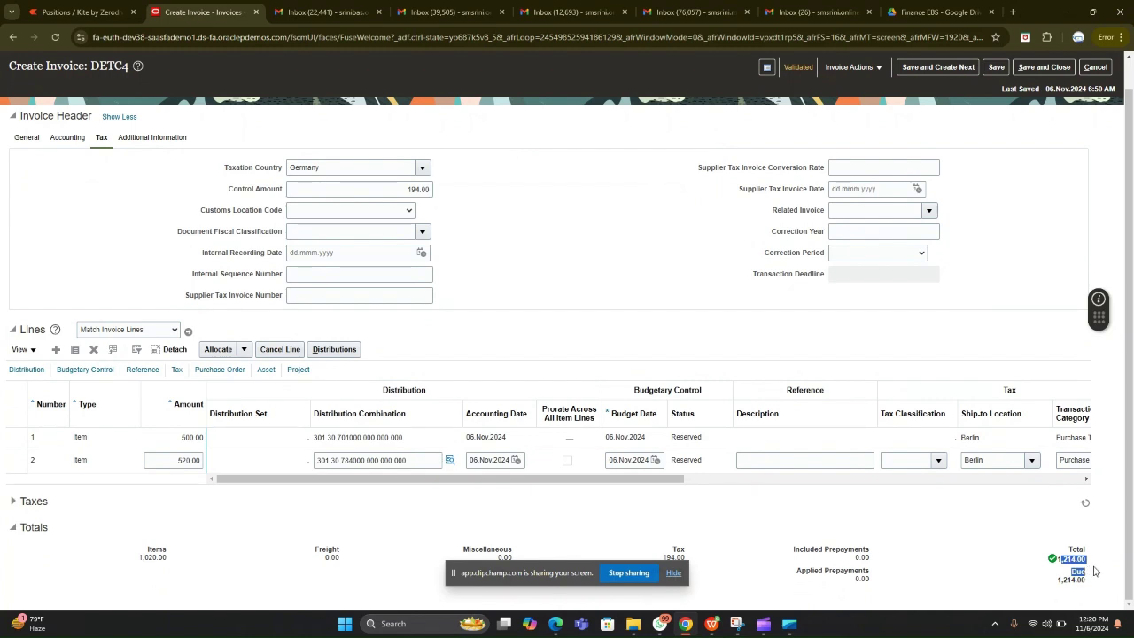
{"action": "key", "text": "alt+Tab"}
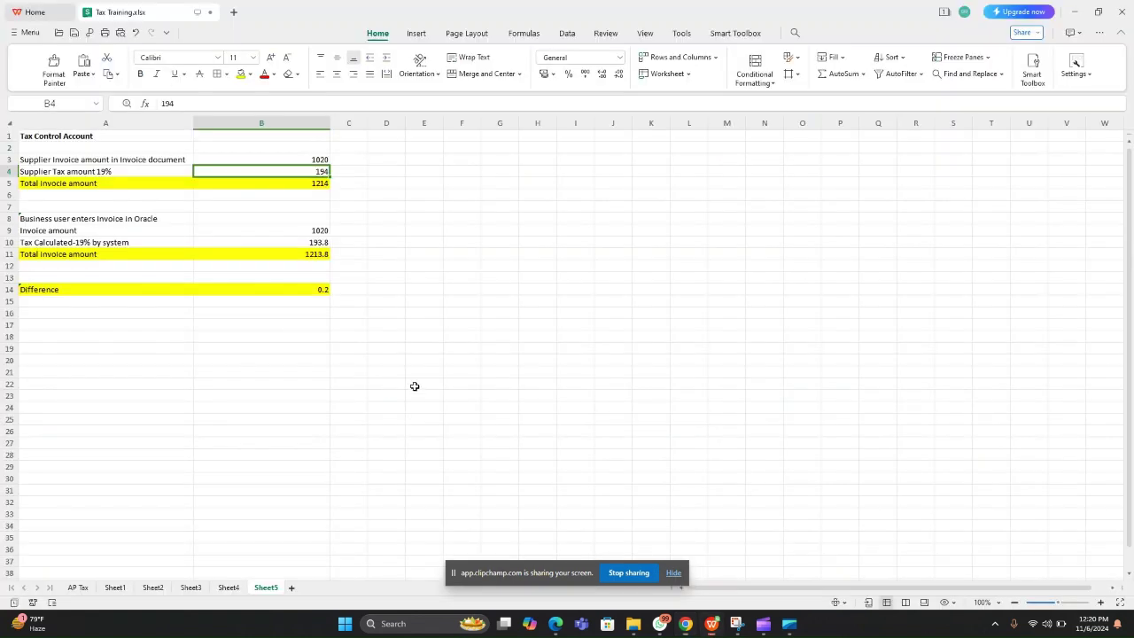
{"action": "left_click", "coordinate": [294, 252]}
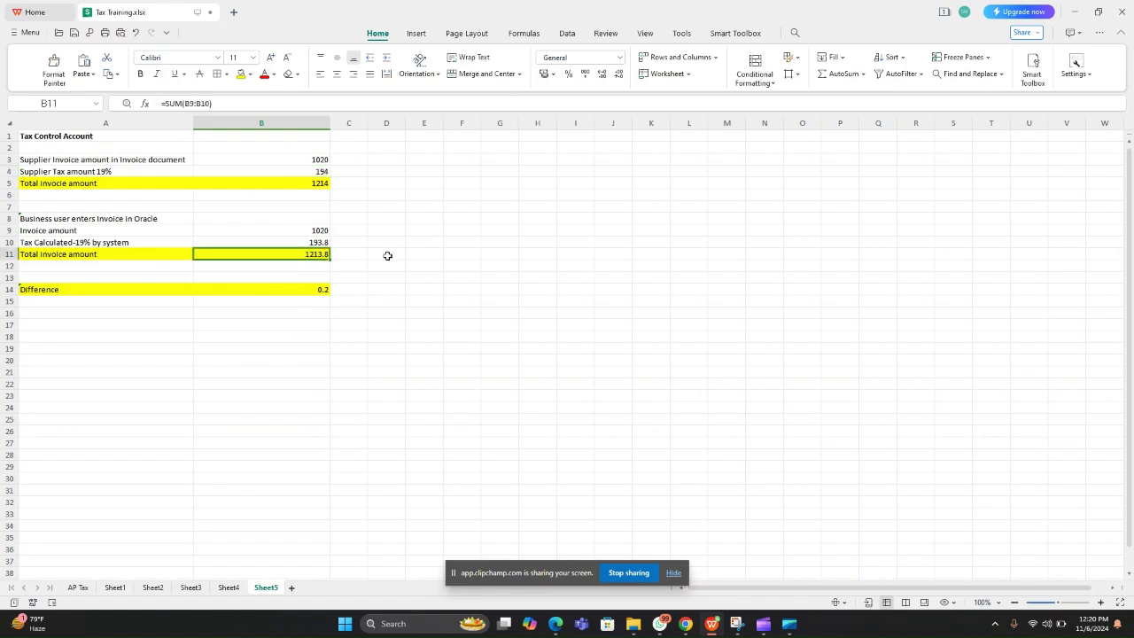
{"action": "key", "text": "alt+Tab"}
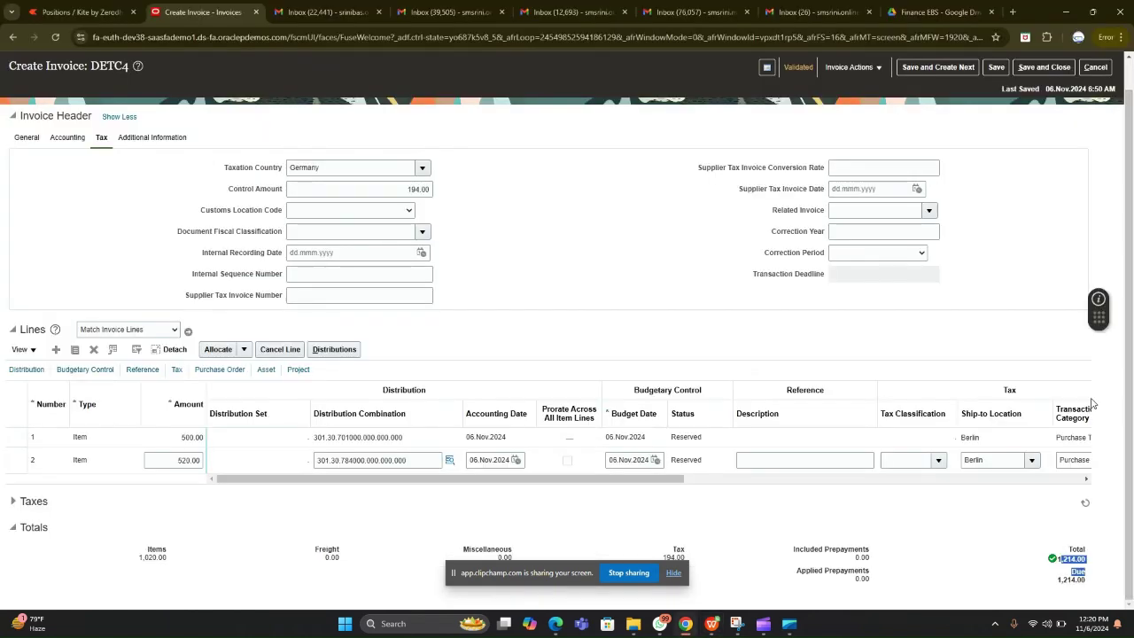
{"action": "left_click", "coordinate": [1020, 294]}
{"action": "left_click", "coordinate": [376, 189]}
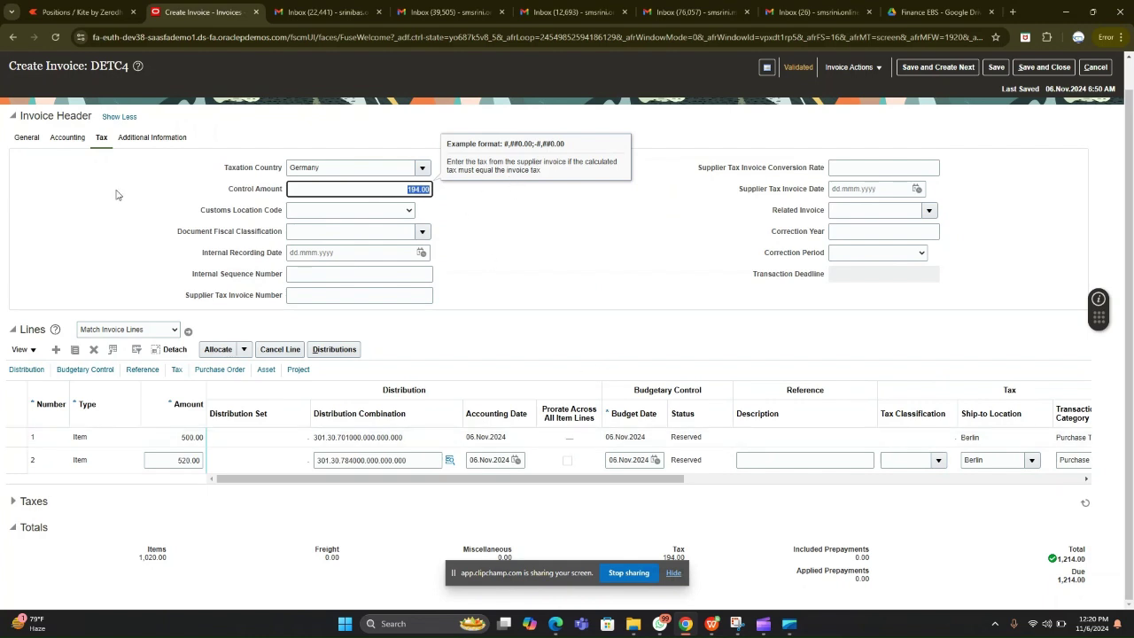
{"action": "left_click", "coordinate": [574, 254]}
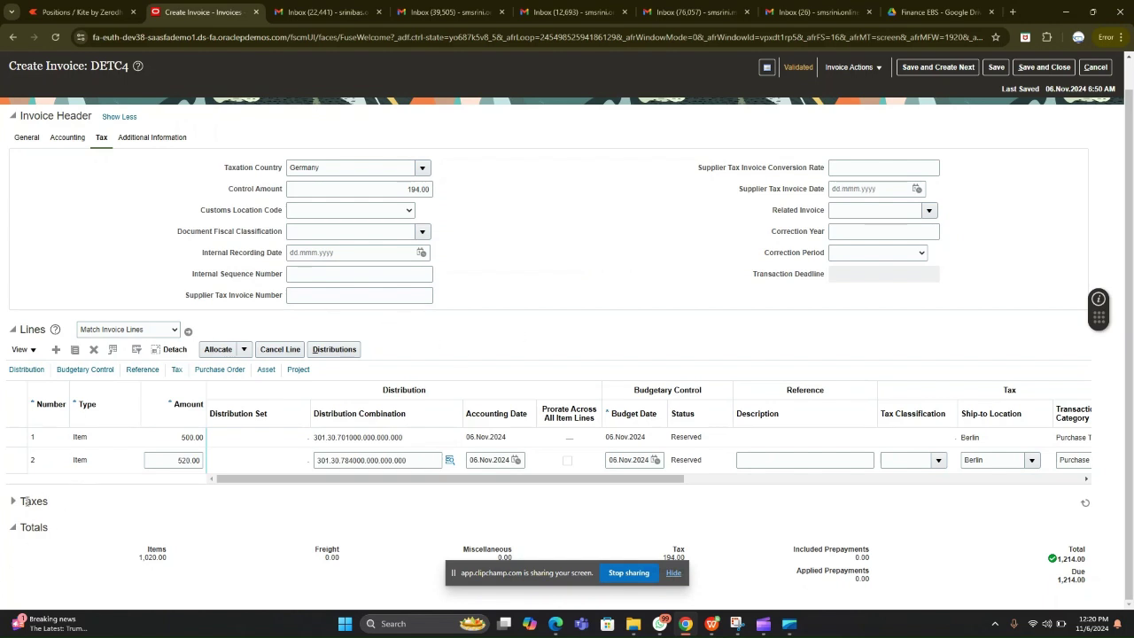
Expand the invoice's transaction taxes and open the detail tax lines to examine how the tax is split, dismissing the messages.
{"action": "left_click", "coordinate": [14, 503]}
{"action": "scroll", "coordinate": [794, 244], "scroll_direction": "down", "scroll_amount": 1}
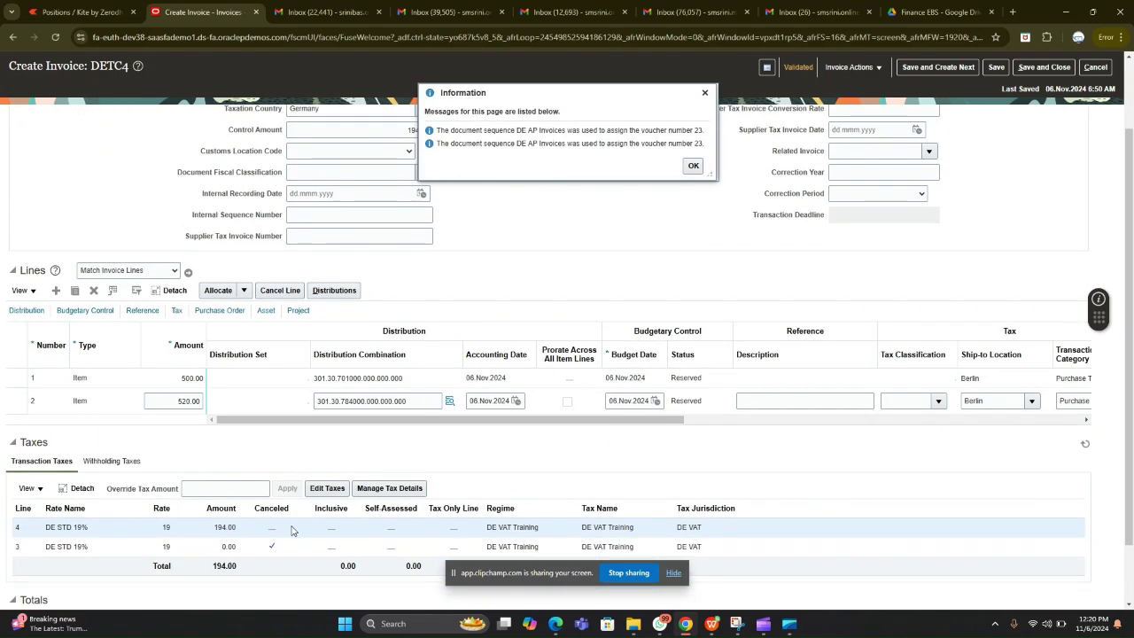
{"action": "left_click", "coordinate": [693, 224]}
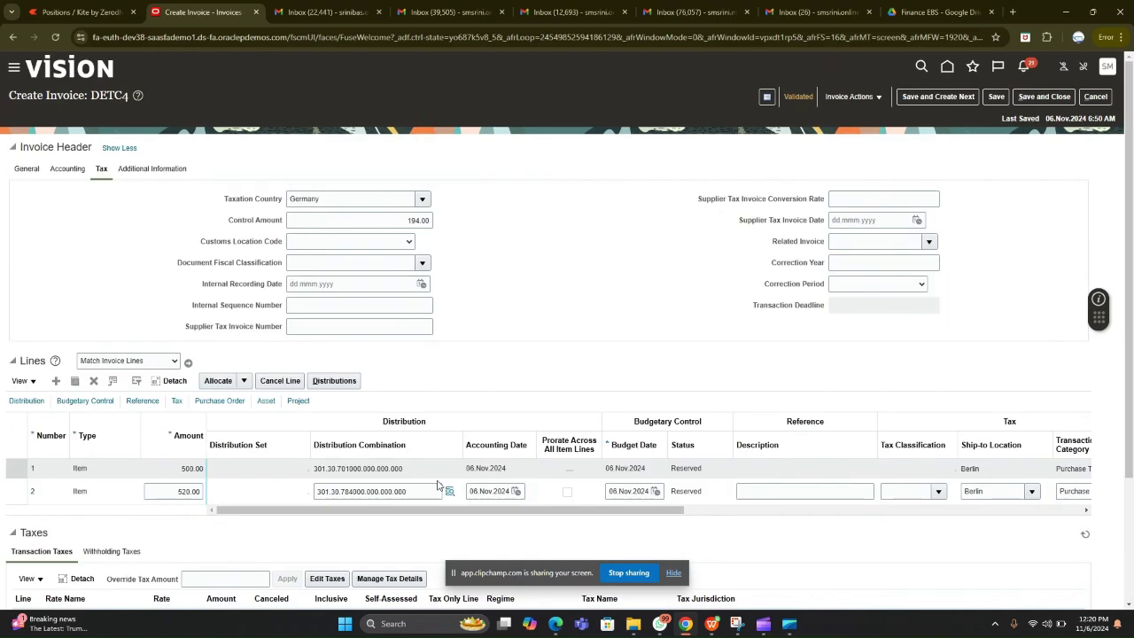
{"action": "scroll", "coordinate": [422, 526], "scroll_direction": "down", "scroll_amount": 3}
{"action": "left_click", "coordinate": [390, 416]}
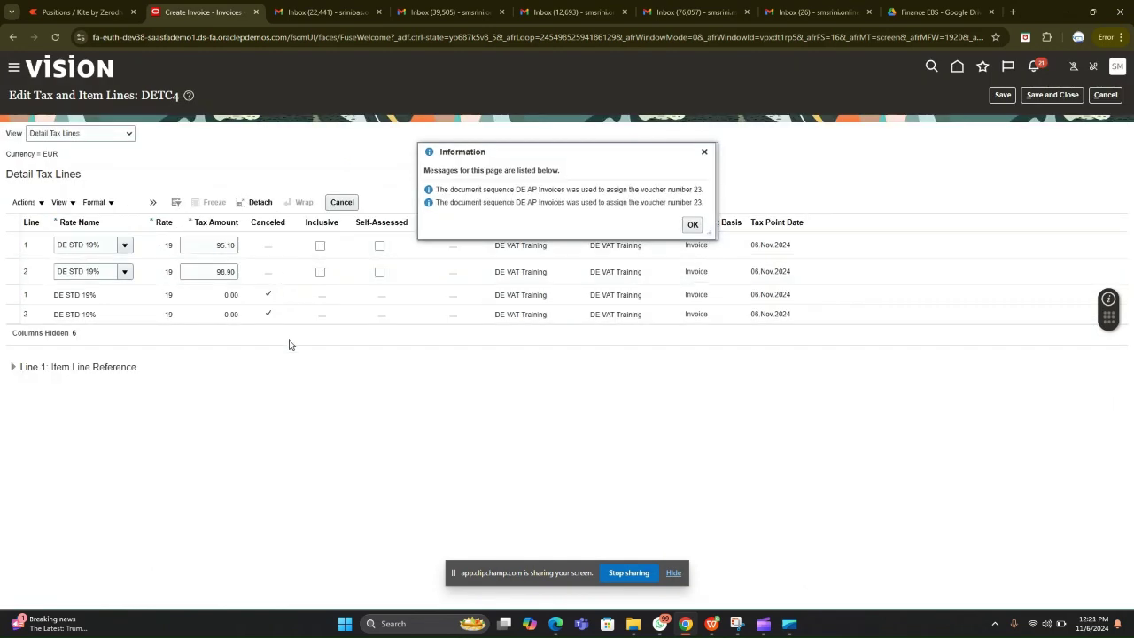
{"action": "left_click", "coordinate": [704, 153]}
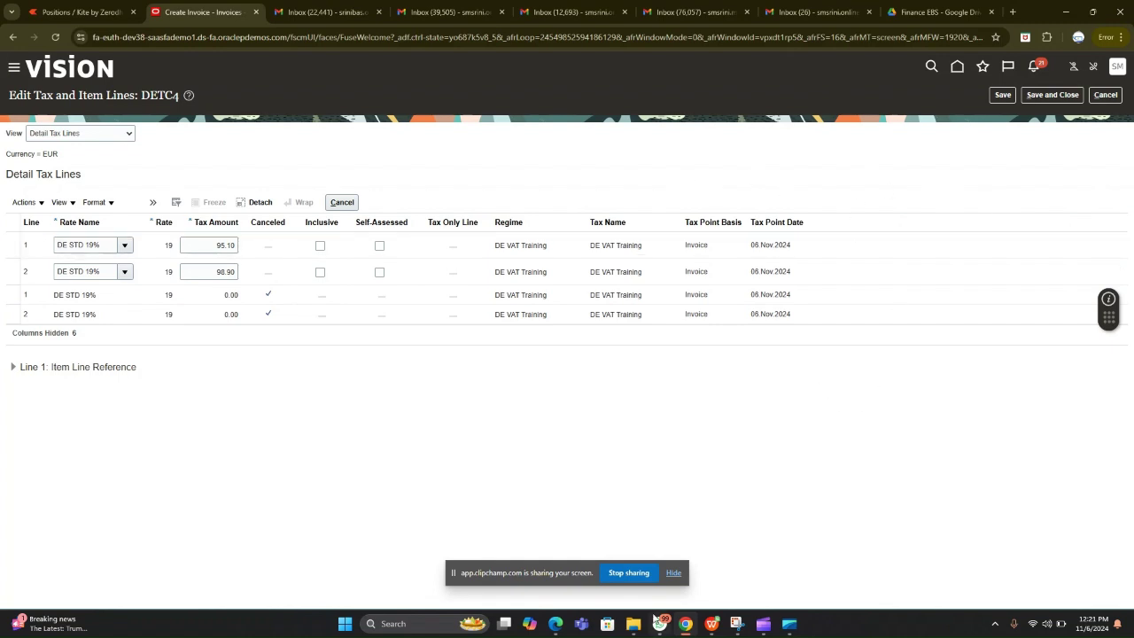
{"action": "mouse_move", "coordinate": [658, 620]}
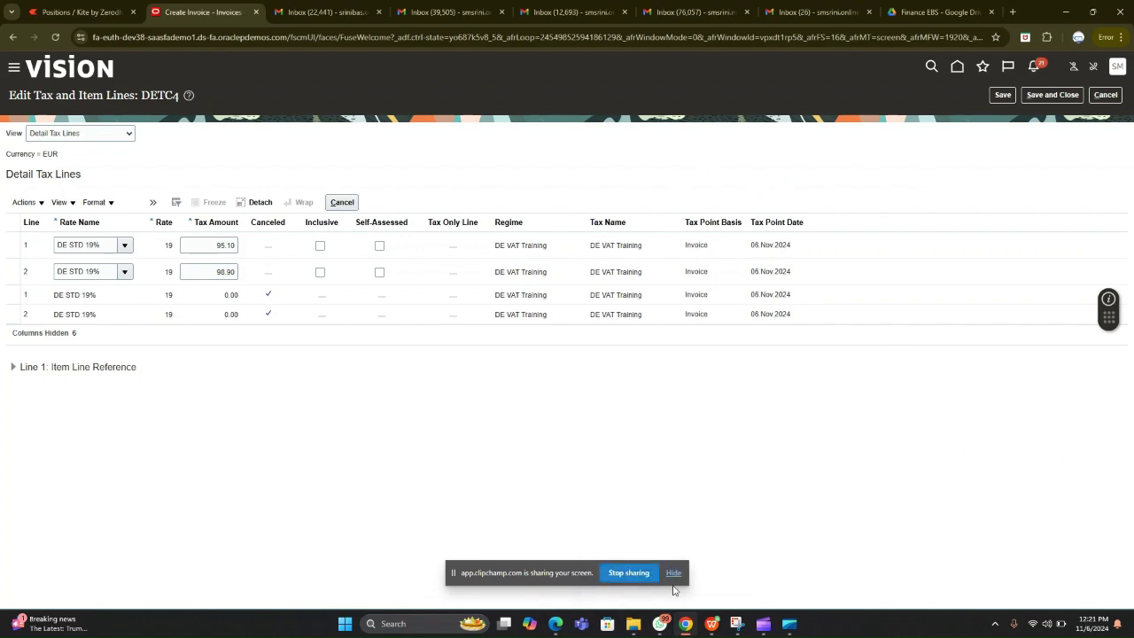
{"action": "left_click", "coordinate": [673, 574]}
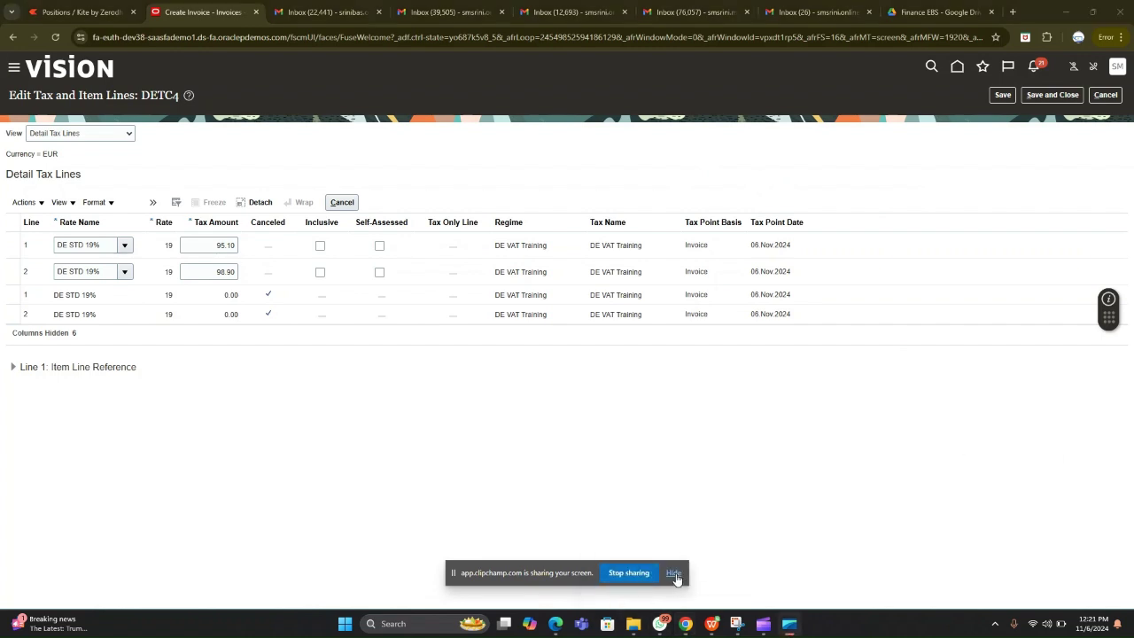
{"action": "left_click", "coordinate": [673, 574]}
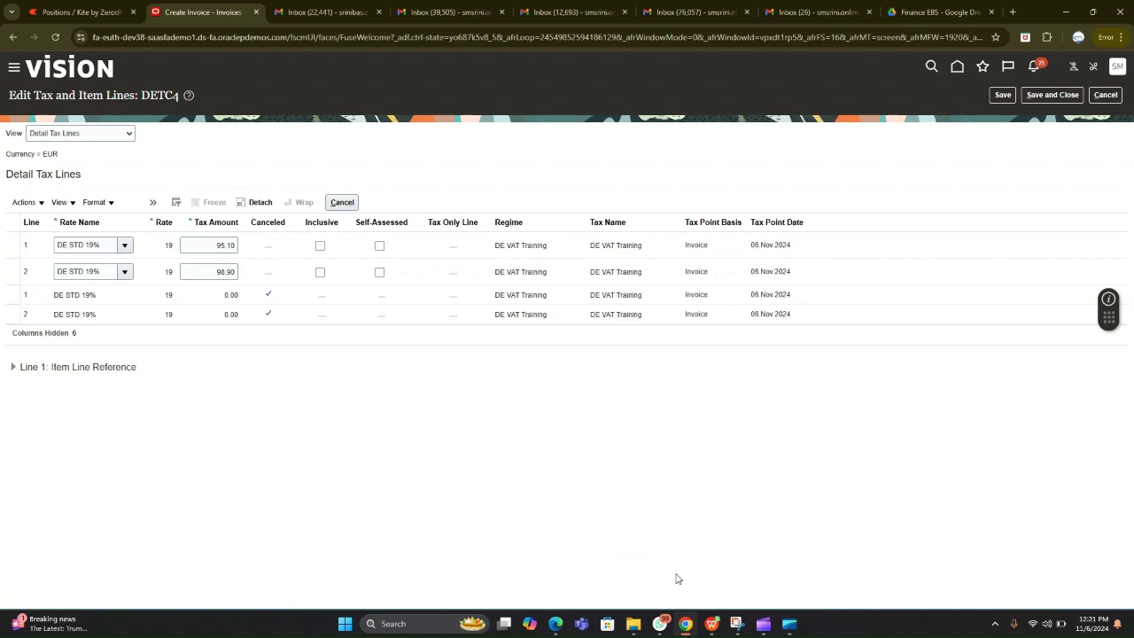
{"action": "left_click", "coordinate": [763, 624]}
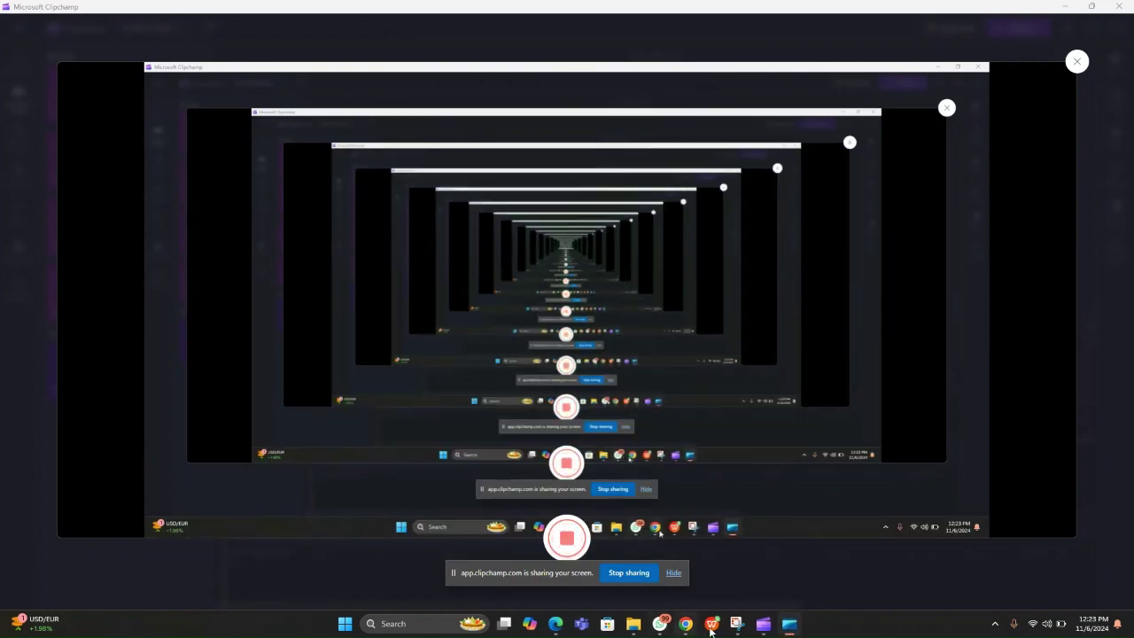
Switch to Tax Training.xlsx and review the list of tax training topics on the AP Tax sheet.
{"action": "left_click", "coordinate": [715, 623]}
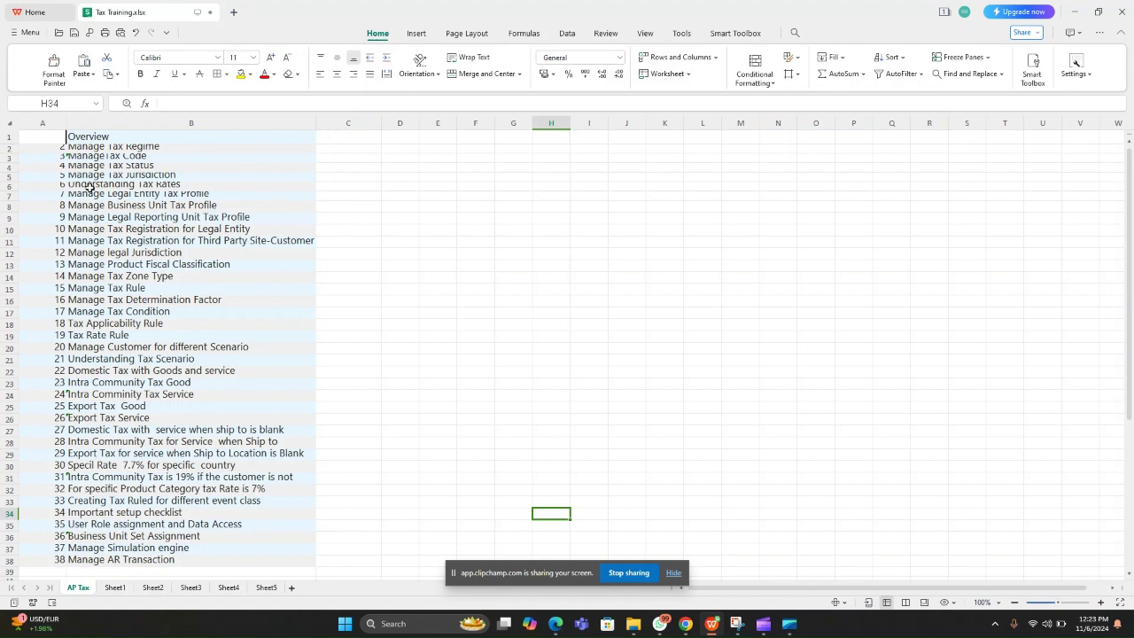
{"action": "left_click_drag", "start_coordinate": [151, 147], "coordinate": [159, 324]}
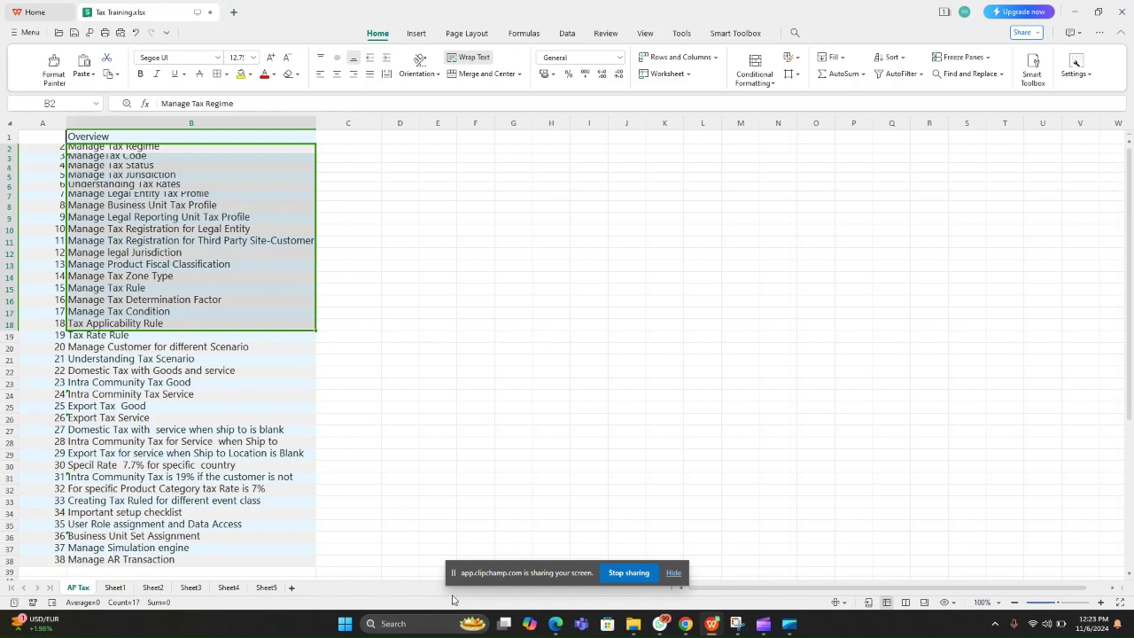
{"action": "scroll", "coordinate": [173, 256], "scroll_direction": "down", "scroll_amount": 1}
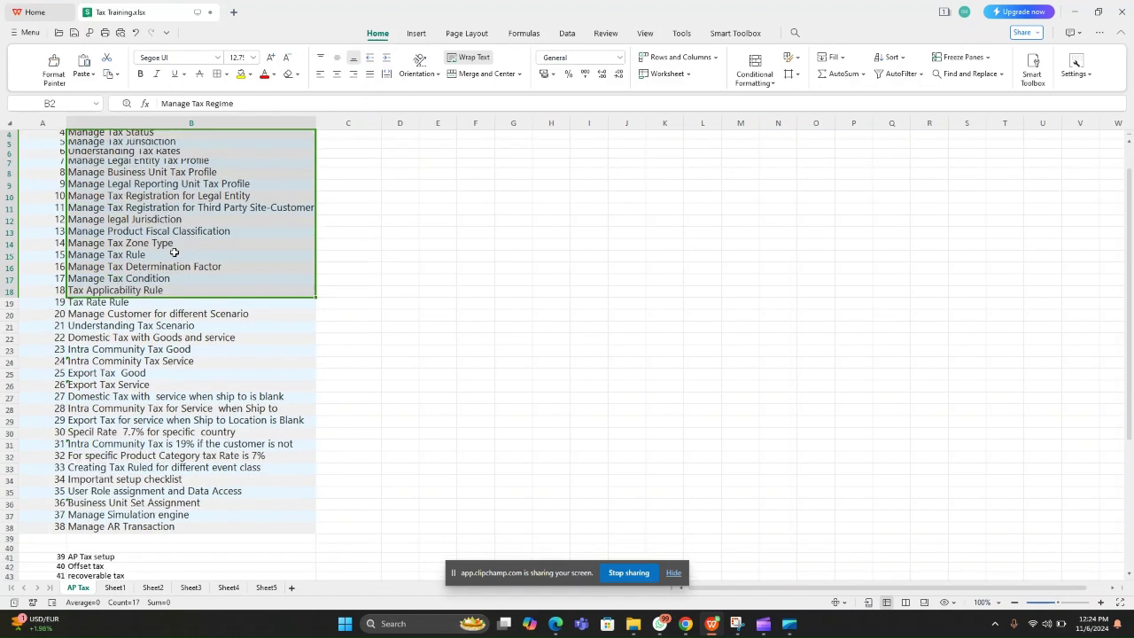
Review the general tax setup and tax scenario topics in the upper list of the AP Tax sheet.
{"action": "scroll", "coordinate": [173, 256], "scroll_direction": "up", "scroll_amount": 1}
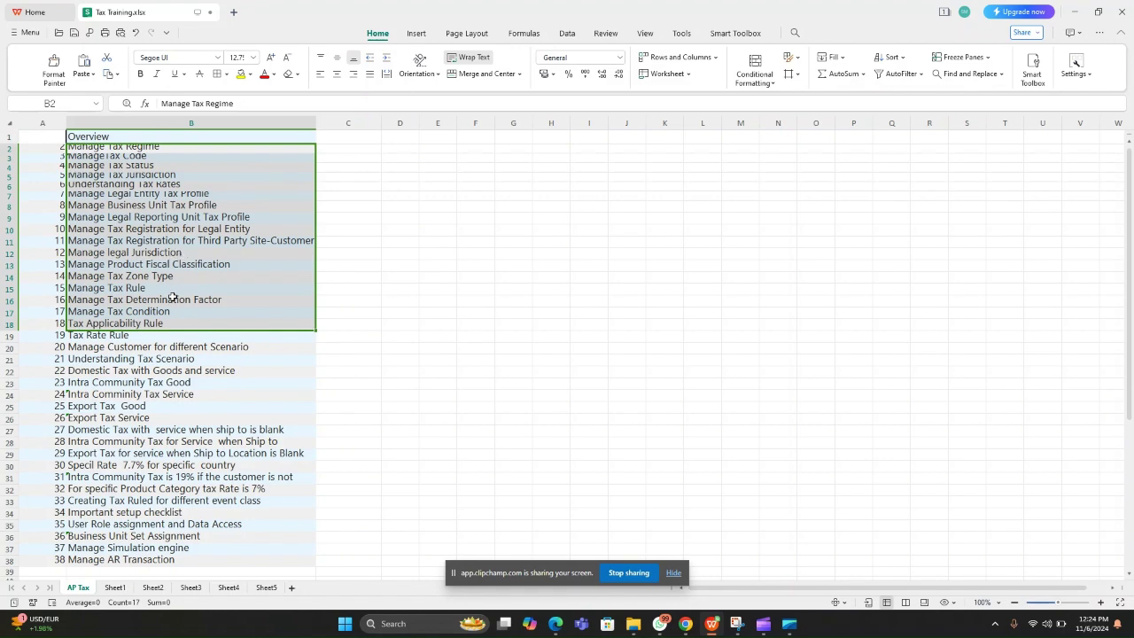
{"action": "scroll", "coordinate": [172, 297], "scroll_direction": "down", "scroll_amount": 1}
{"action": "scroll", "coordinate": [173, 297], "scroll_direction": "up", "scroll_amount": 1}
{"action": "left_click", "coordinate": [156, 217]}
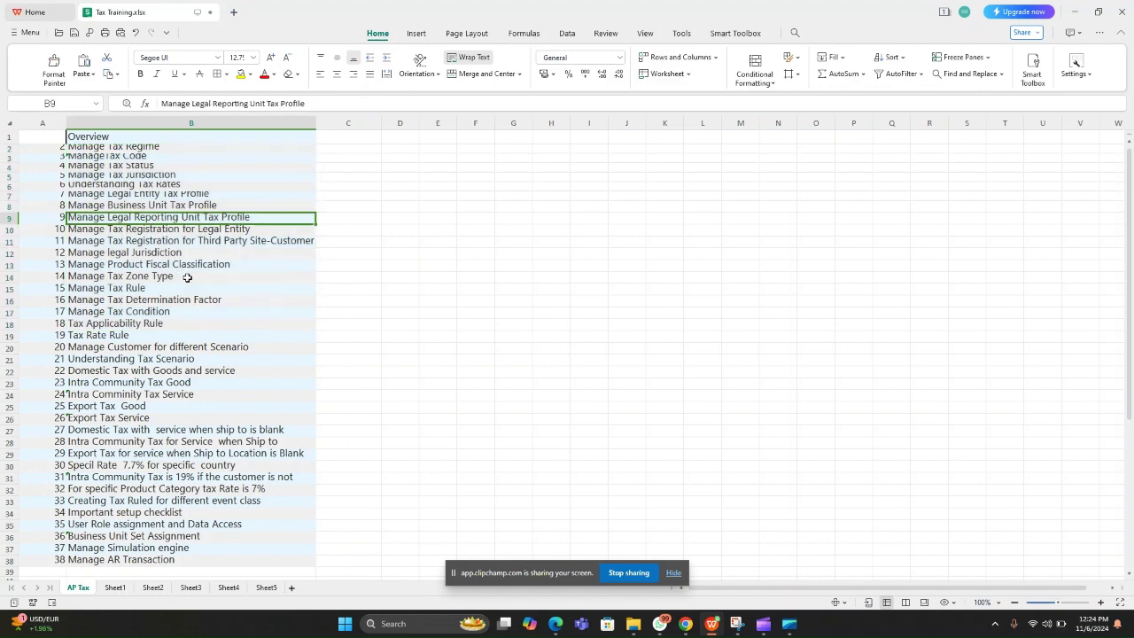
{"action": "scroll", "coordinate": [187, 278], "scroll_direction": "down", "scroll_amount": 1}
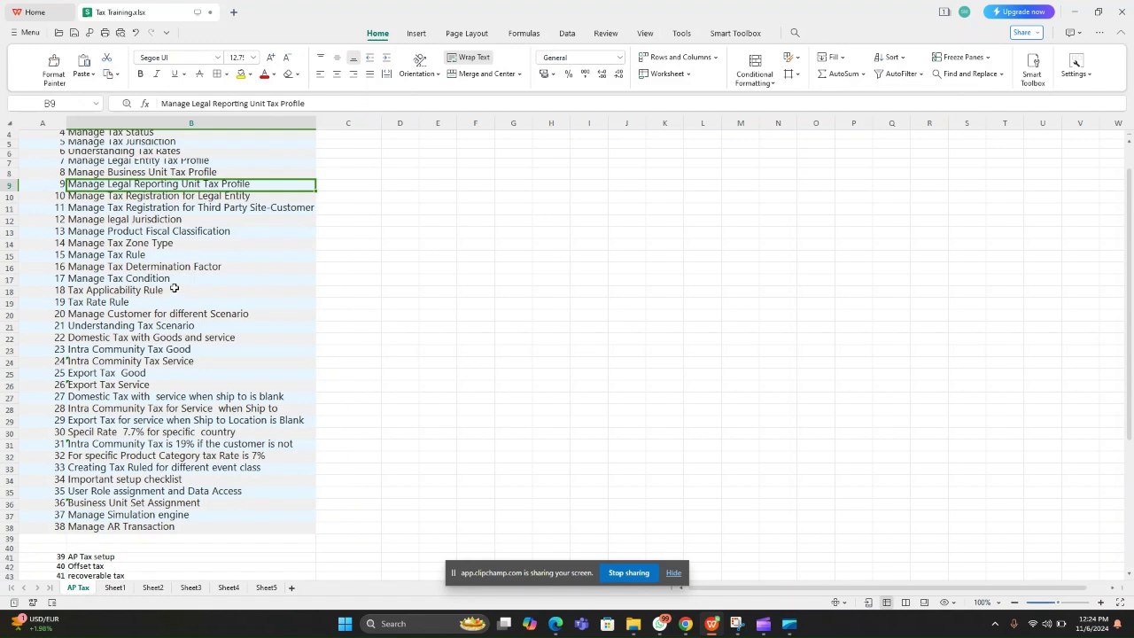
{"action": "scroll", "coordinate": [177, 285], "scroll_direction": "down", "scroll_amount": 4}
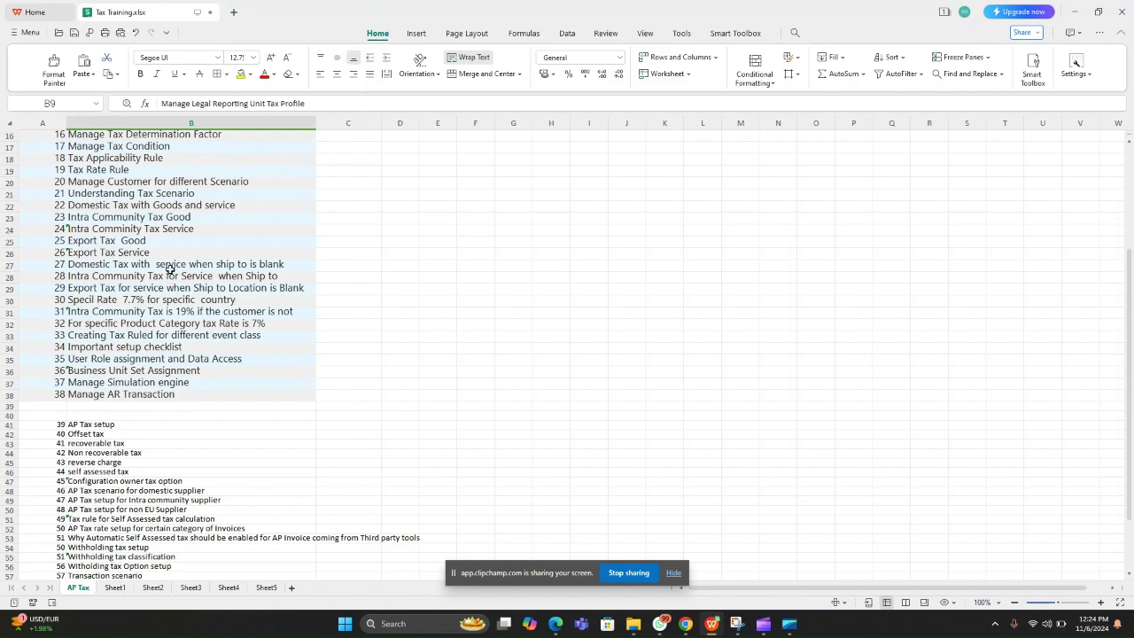
Go through the AP Tax setup topics, including recoverable tax, non recoverable tax, reverse charge and self assessed tax.
{"action": "scroll", "coordinate": [169, 271], "scroll_direction": "down", "scroll_amount": 3}
{"action": "left_click", "coordinate": [105, 318]}
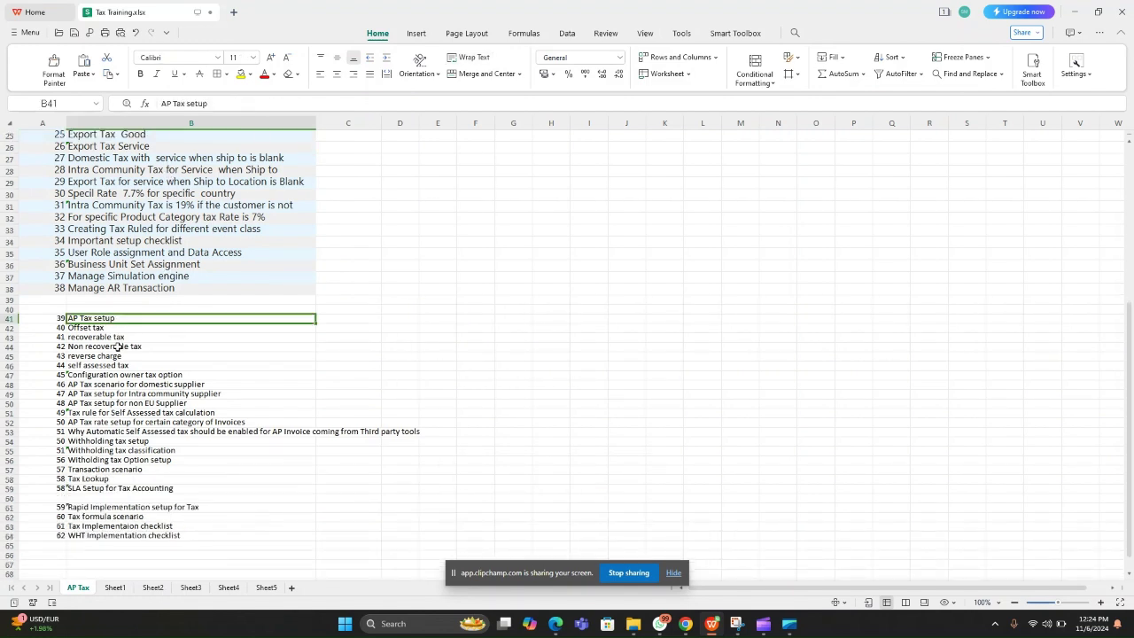
{"action": "left_click", "coordinate": [113, 337]}
{"action": "left_click", "coordinate": [127, 346]}
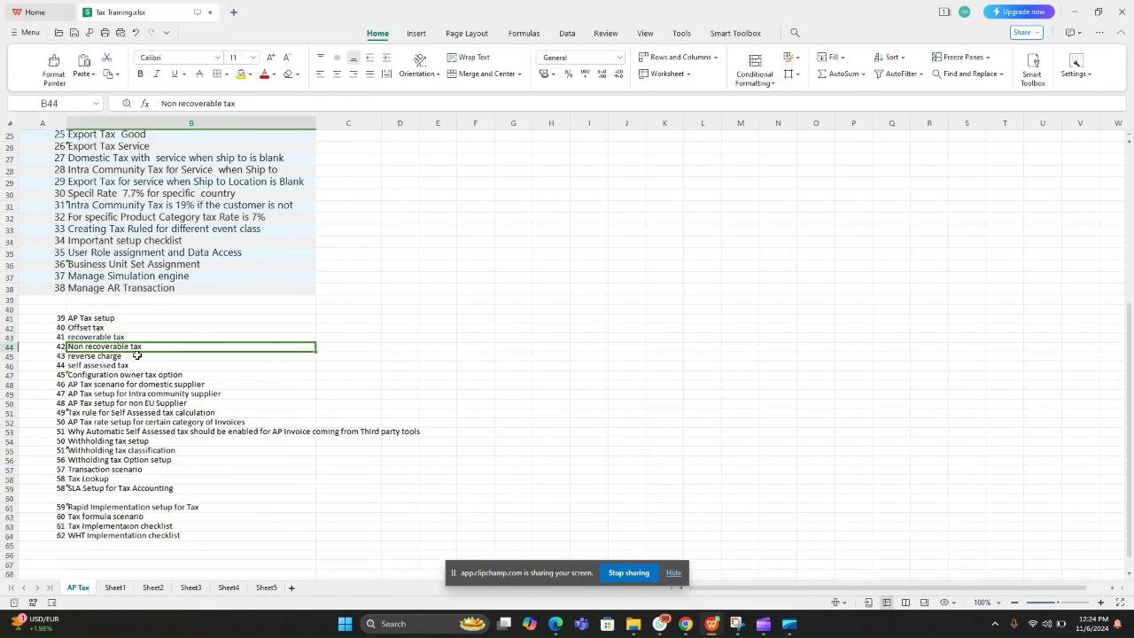
{"action": "left_click", "coordinate": [125, 356]}
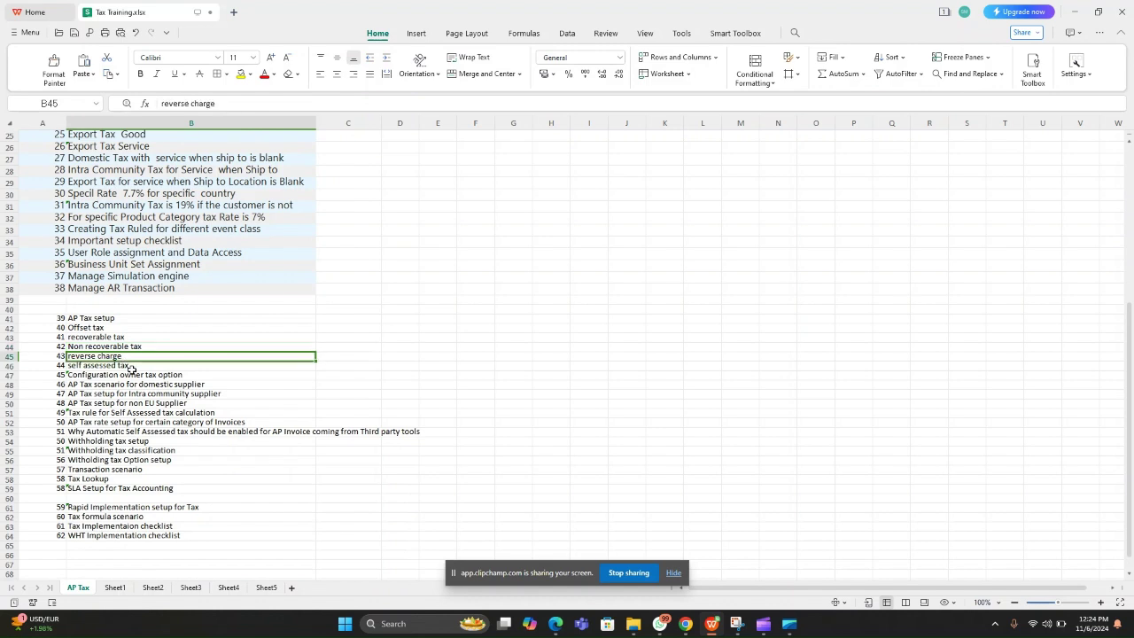
{"action": "left_click", "coordinate": [132, 365]}
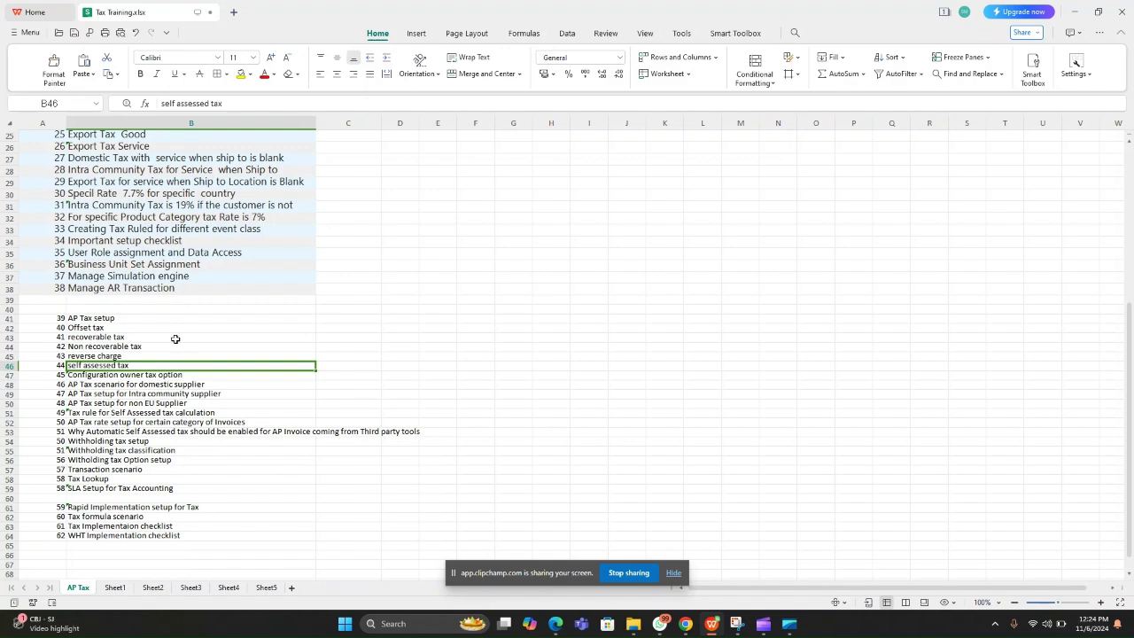
{"action": "scroll", "coordinate": [168, 350], "scroll_direction": "down", "scroll_amount": 2}
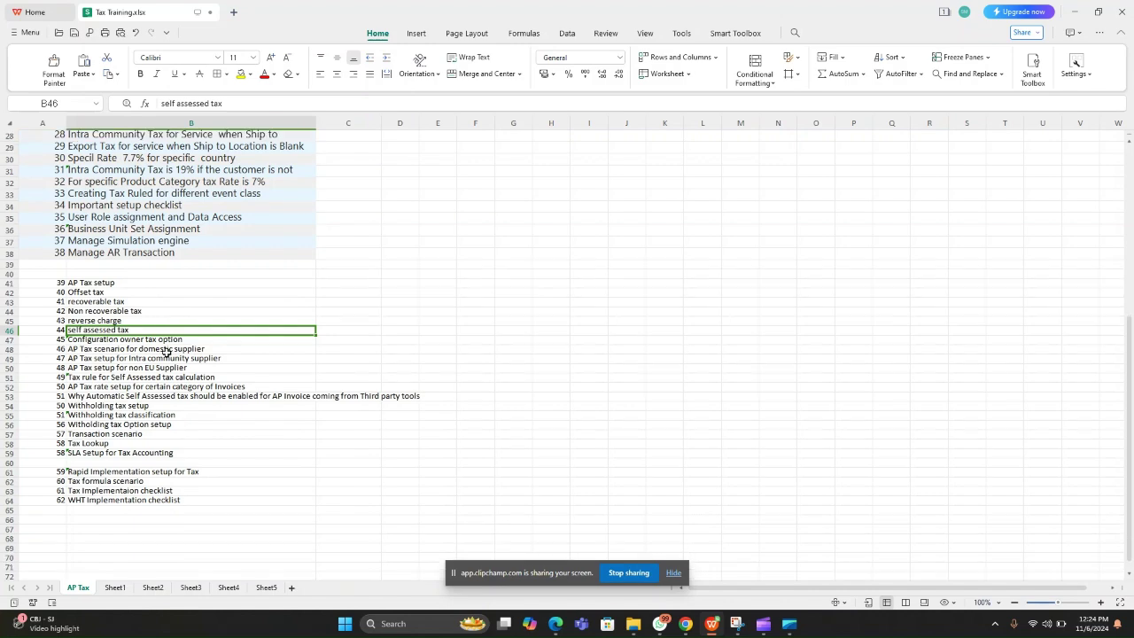
Examine the closing topics one by one, from Rapid Implementation setup for Tax to the WHT Implementation checklist.
{"action": "scroll", "coordinate": [193, 390], "scroll_direction": "up", "scroll_amount": 3}
{"action": "scroll", "coordinate": [197, 399], "scroll_direction": "up", "scroll_amount": 4}
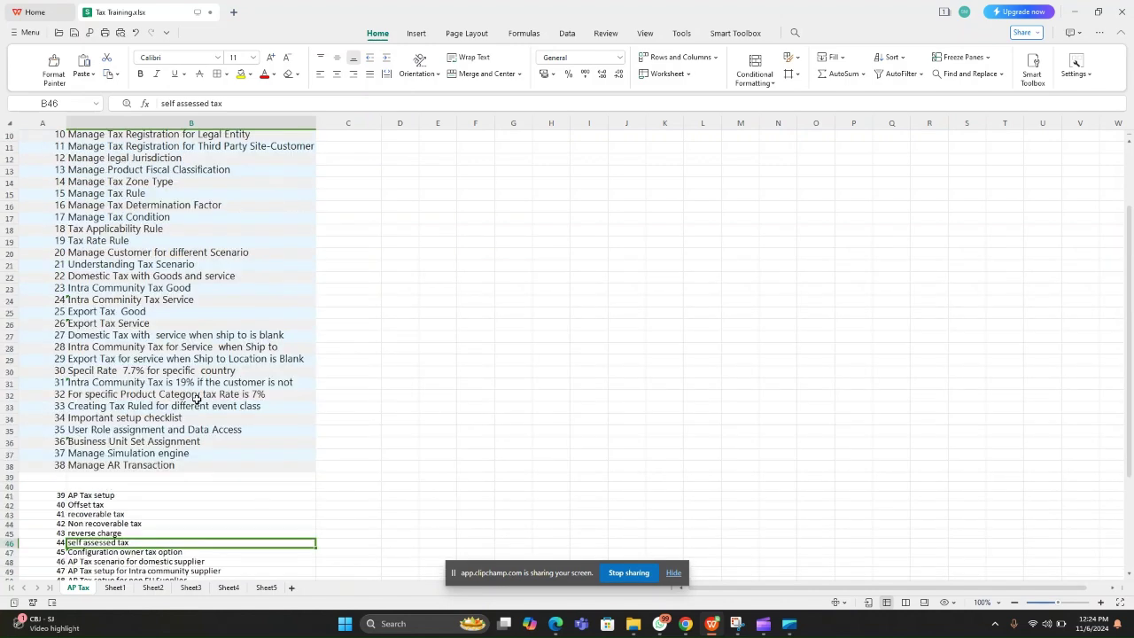
{"action": "scroll", "coordinate": [171, 331], "scroll_direction": "down", "scroll_amount": 7}
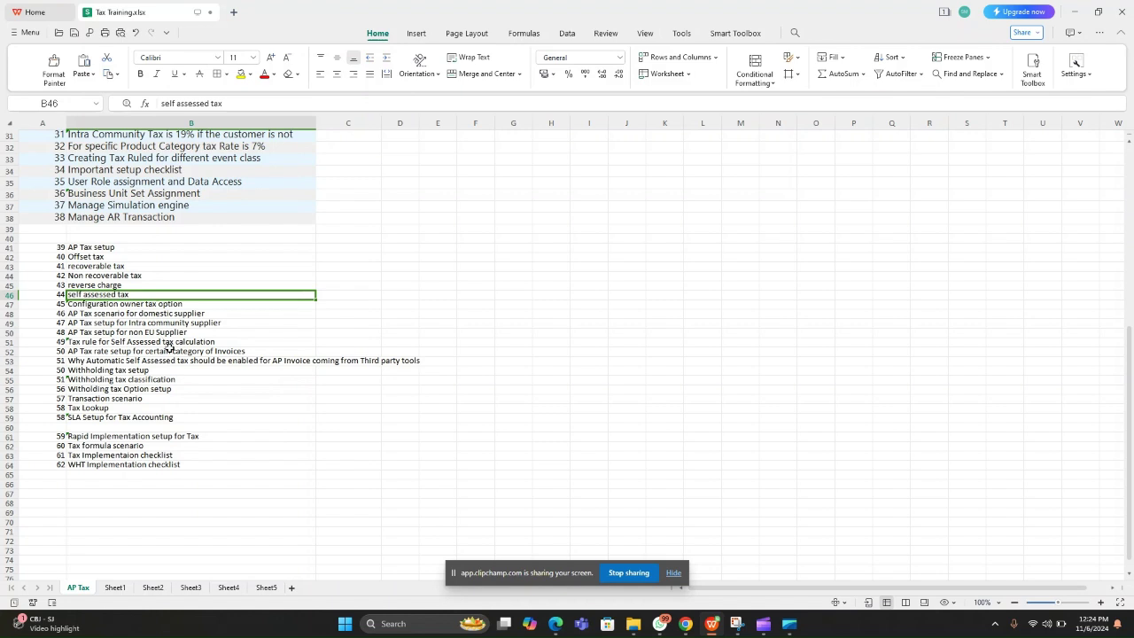
{"action": "left_click", "coordinate": [95, 437]}
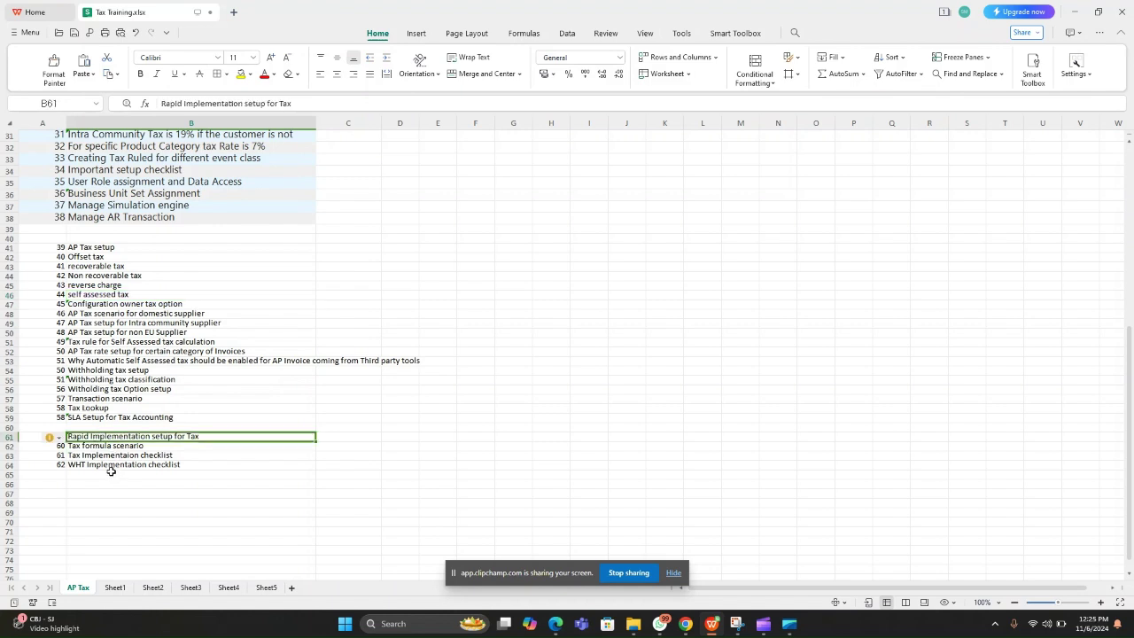
{"action": "left_click", "coordinate": [108, 446]}
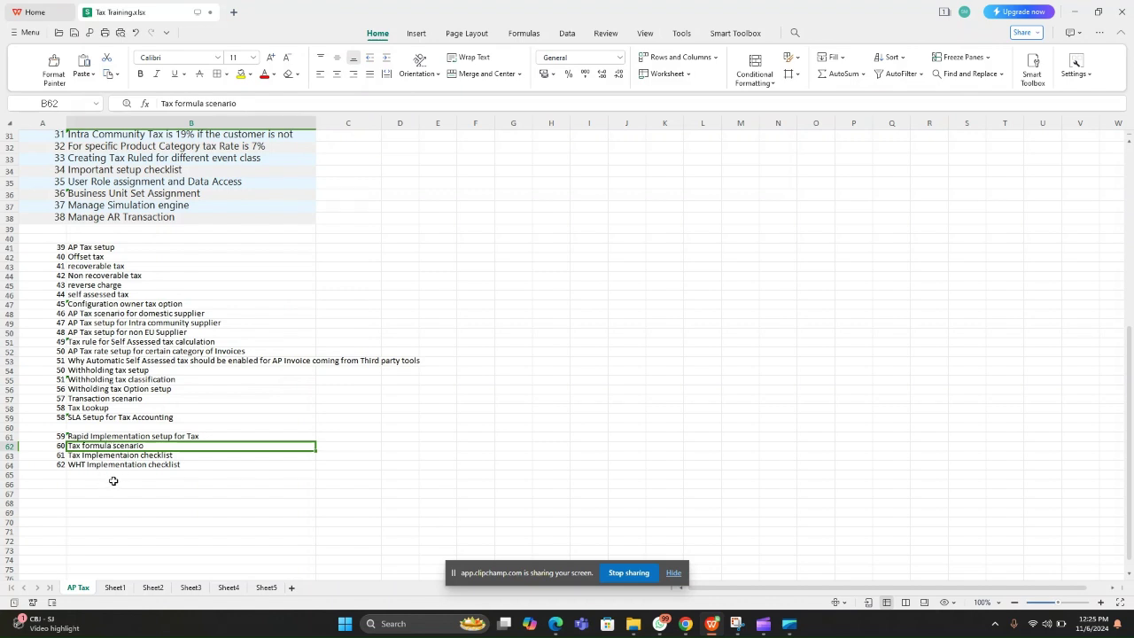
{"action": "left_click", "coordinate": [124, 455]}
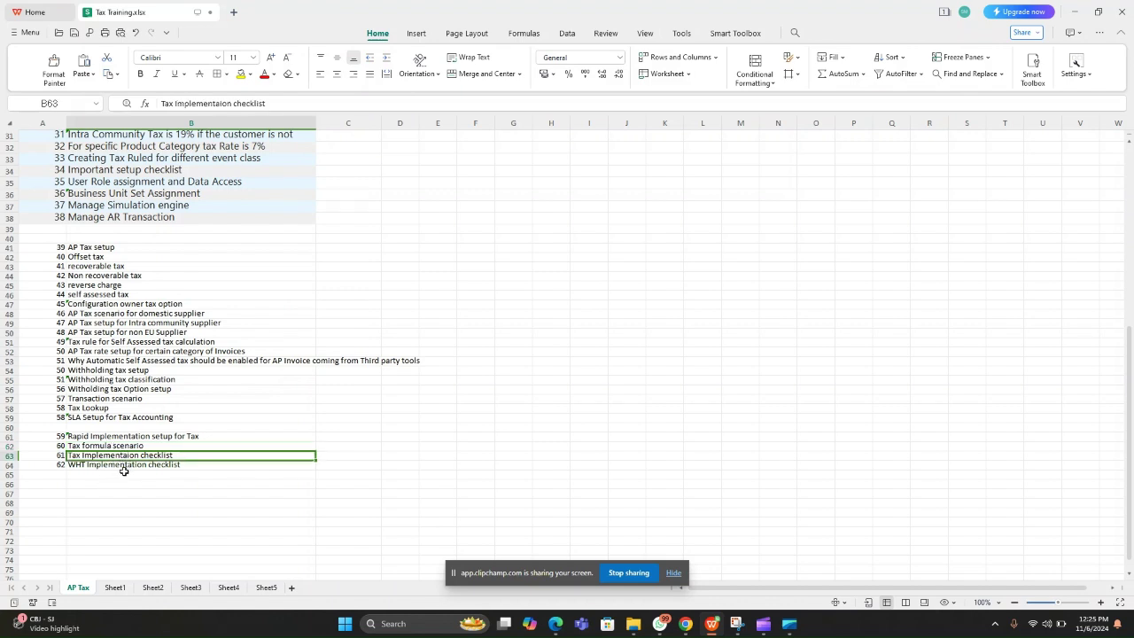
{"action": "left_click", "coordinate": [124, 466]}
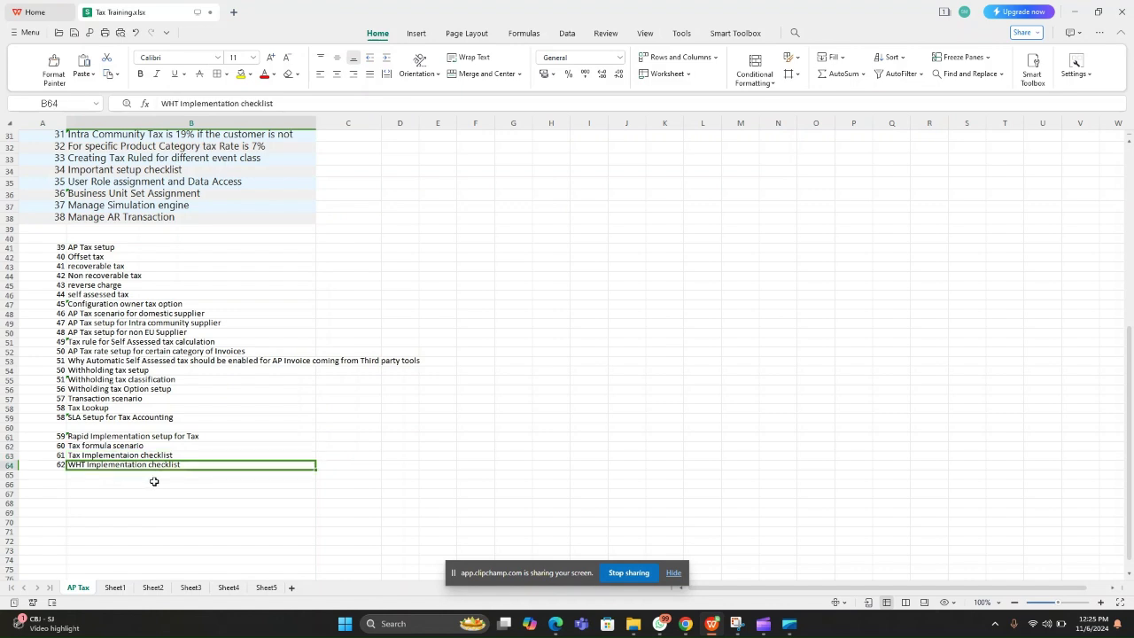
{"action": "scroll", "coordinate": [156, 355], "scroll_direction": "up", "scroll_amount": 3}
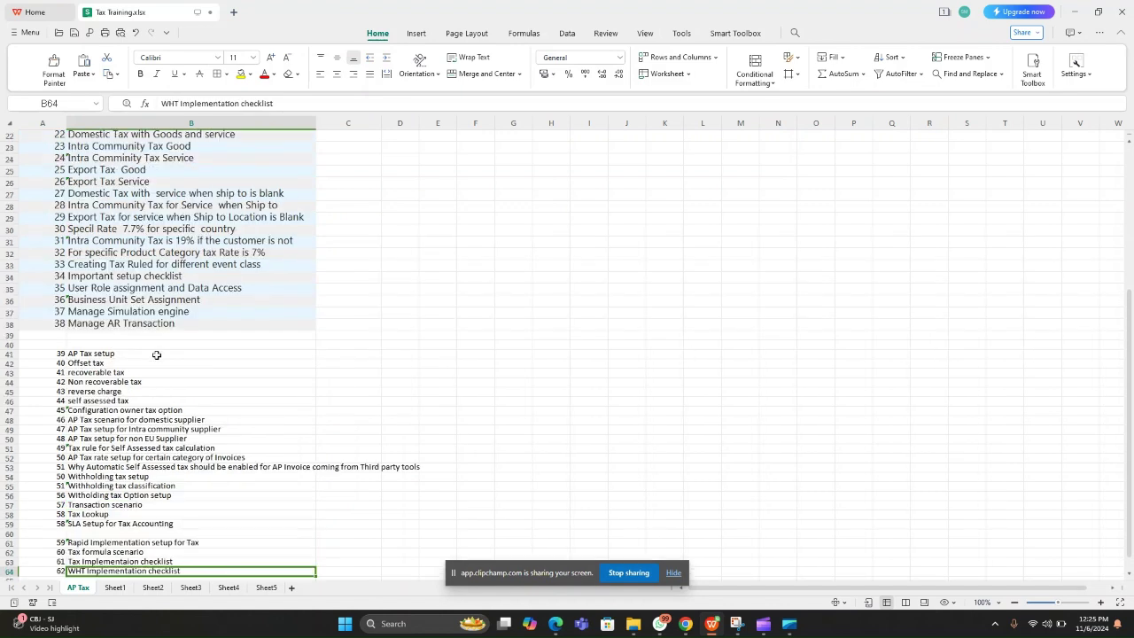
{"action": "scroll", "coordinate": [243, 330], "scroll_direction": "down", "scroll_amount": 3}
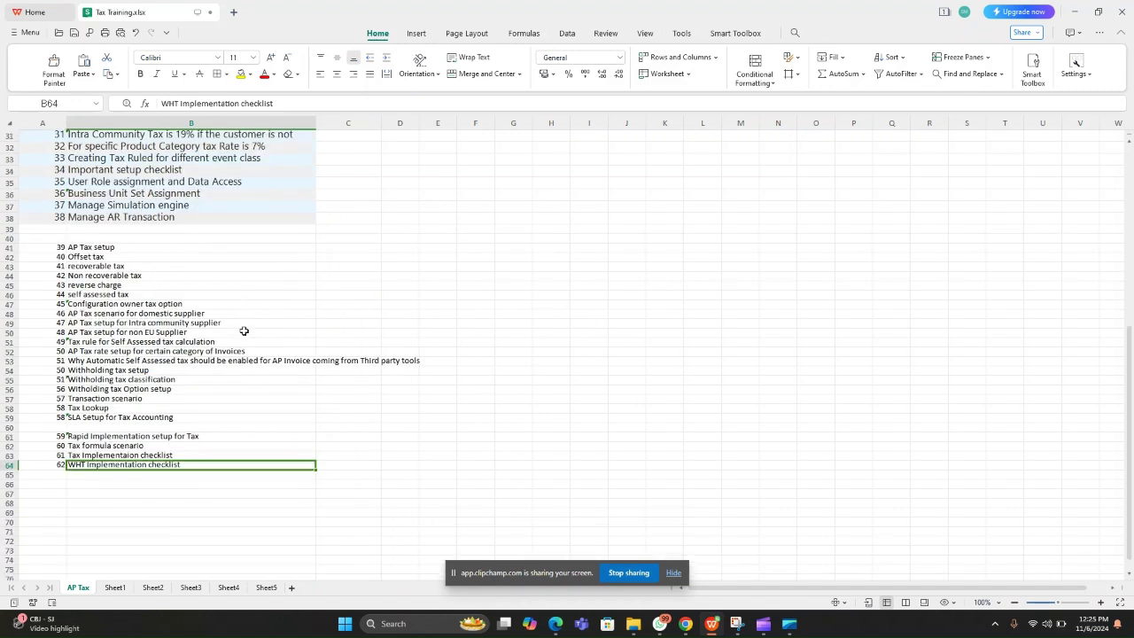
{"action": "scroll", "coordinate": [328, 357], "scroll_direction": "up", "scroll_amount": 6}
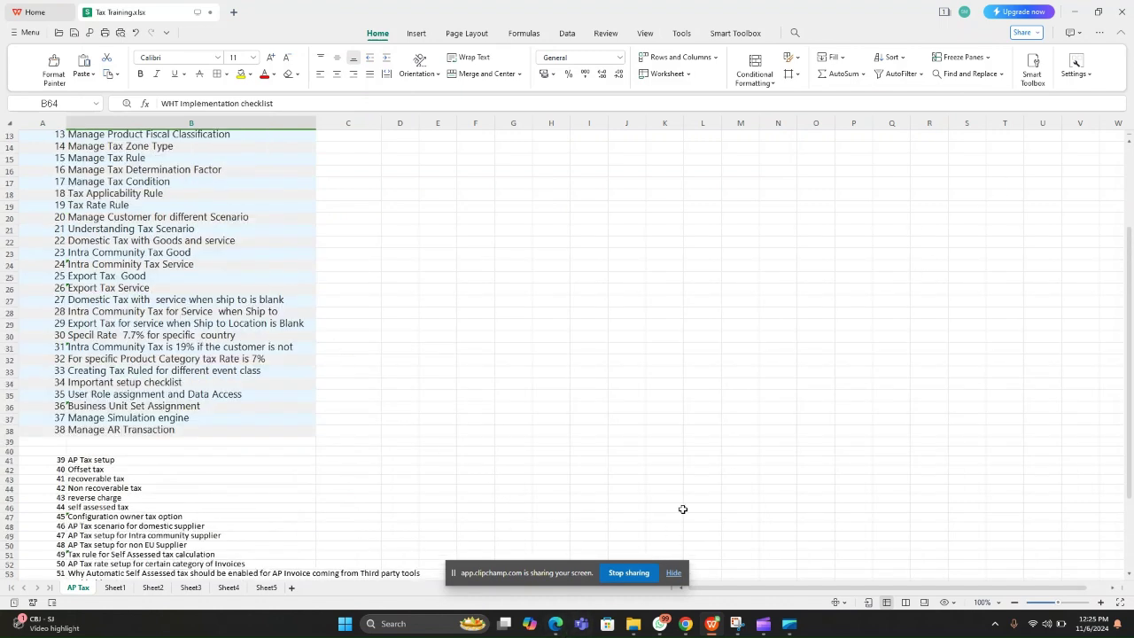
{"action": "left_click", "coordinate": [764, 623]}
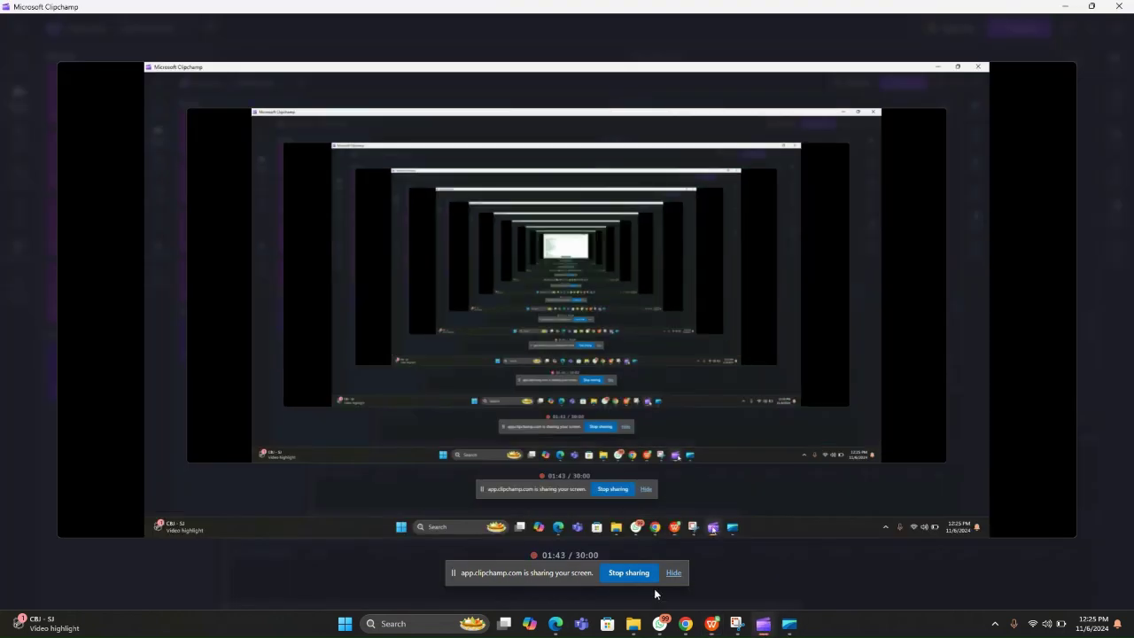